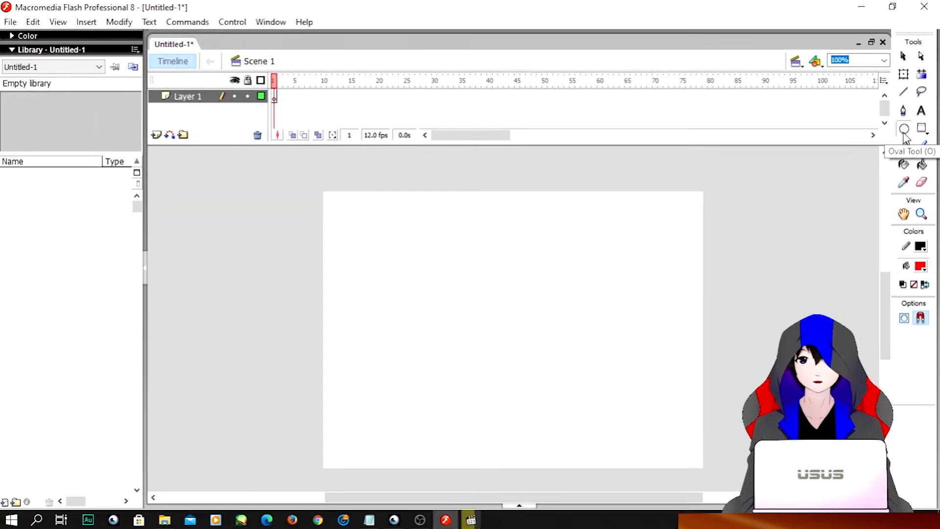
- Draw a red circle on the left side of the stage and convert it to a movie clip symbol named lingkaran
click(837, 255)
drag(364, 249, 419, 303)
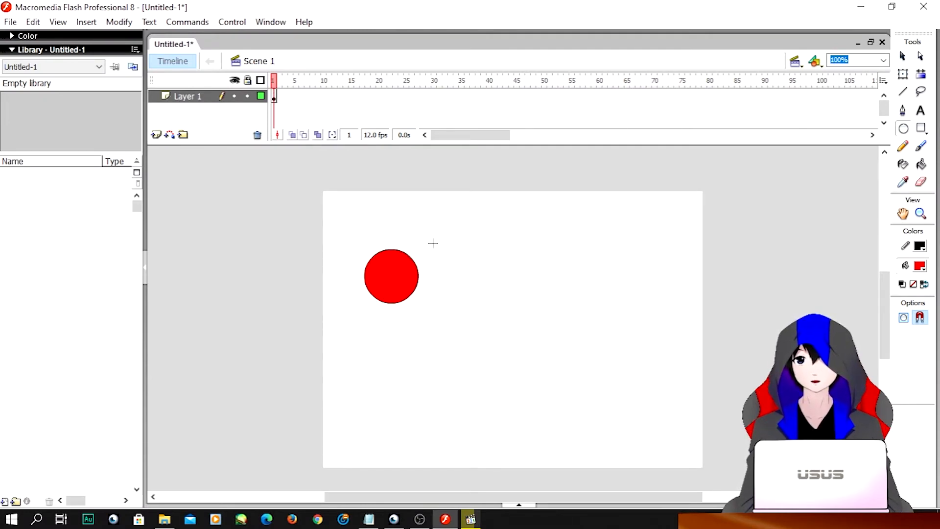
click(902, 57)
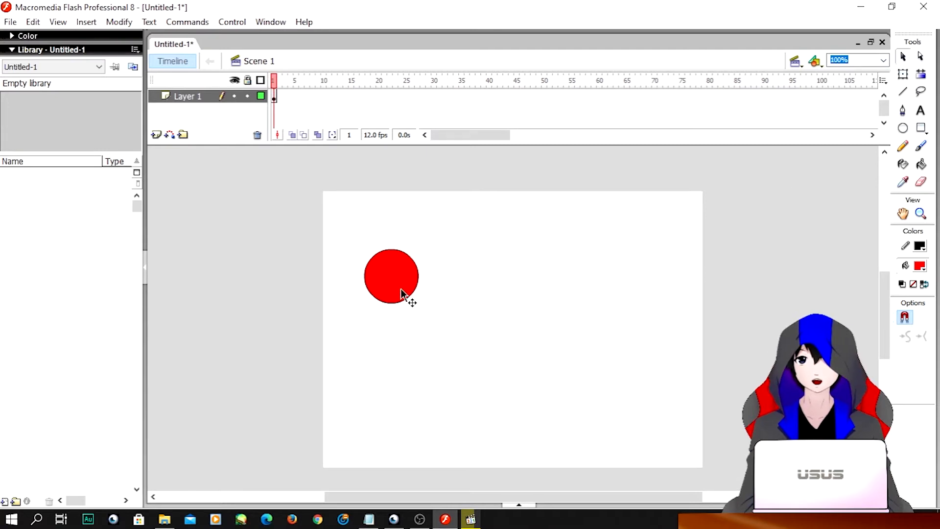
drag(331, 230, 495, 336)
key(F8)
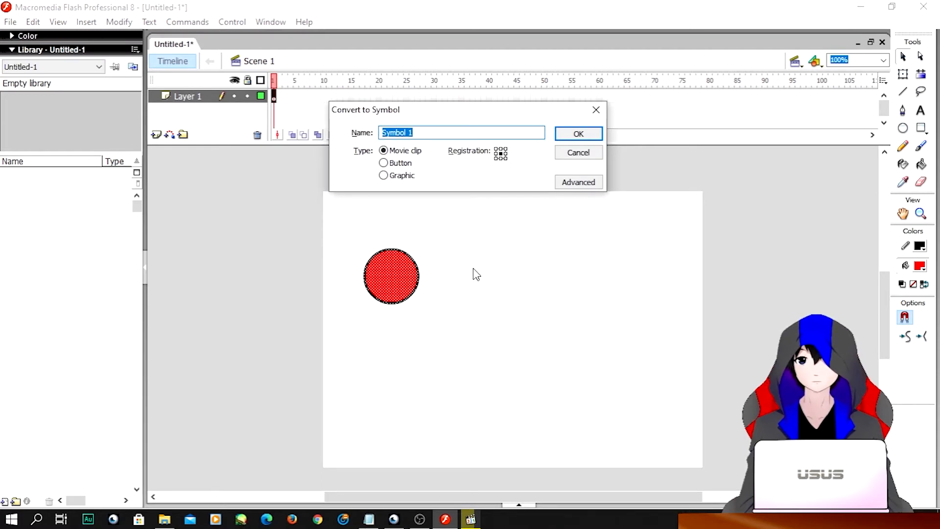
text(lingkaran)
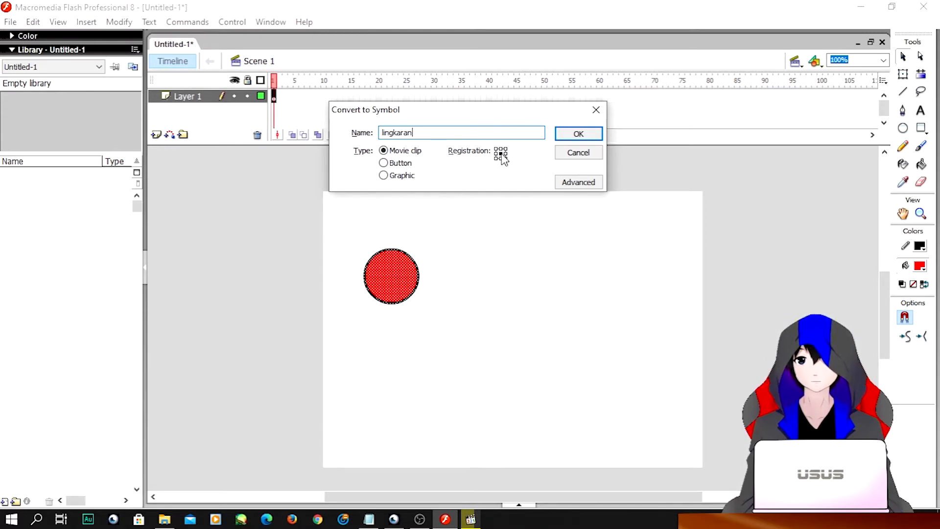
click(573, 133)
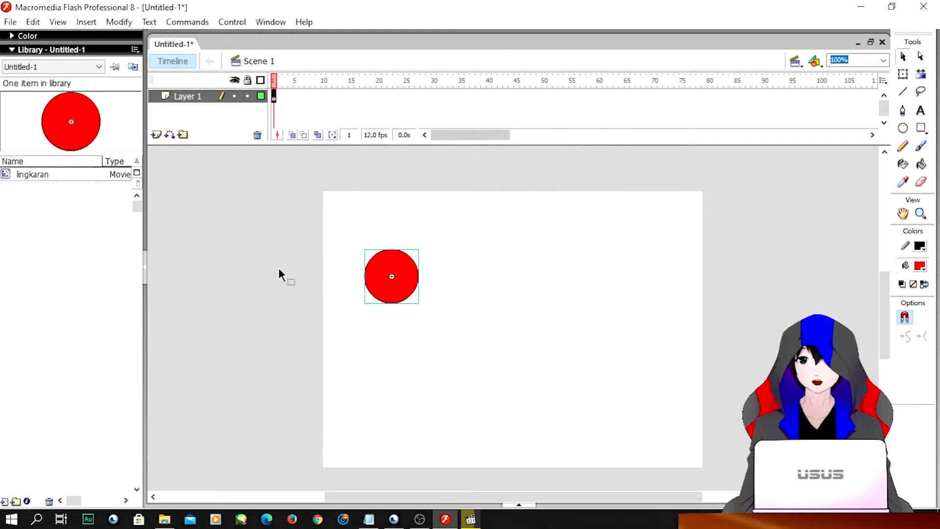
mouse_move(414, 280)
mouse_down()
mouse_move(416, 297)
mouse_move(386, 276)
mouse_move(397, 275)
mouse_up()
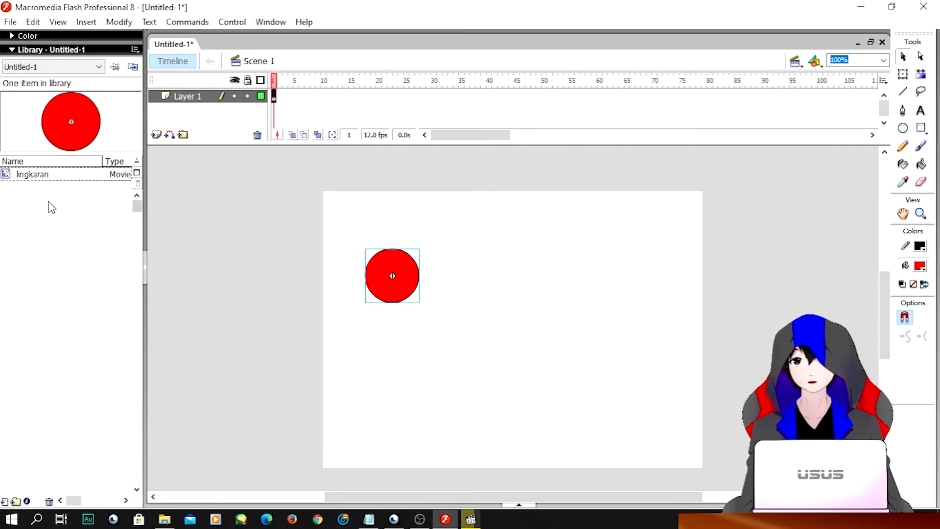
click(457, 279)
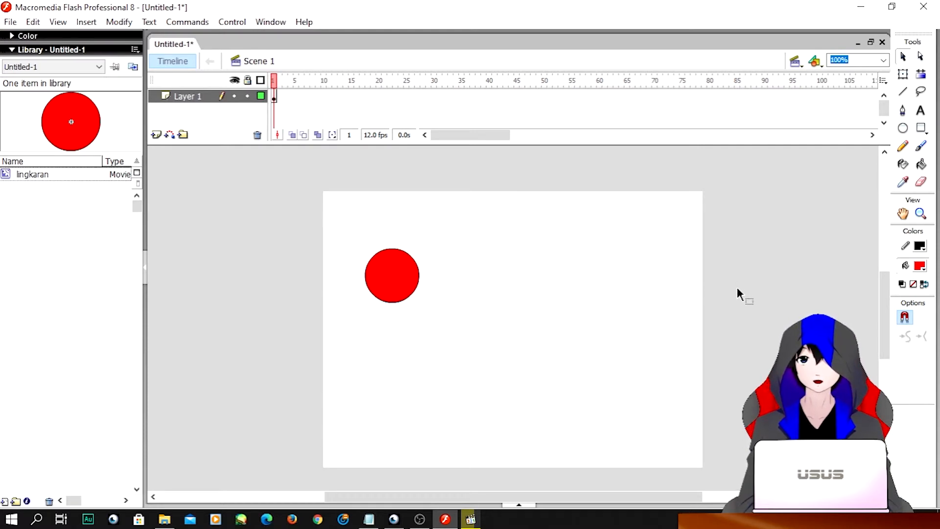
- Draw a square with a blue fill on the right side of the stage, across from the red circle
click(922, 128)
click(920, 265)
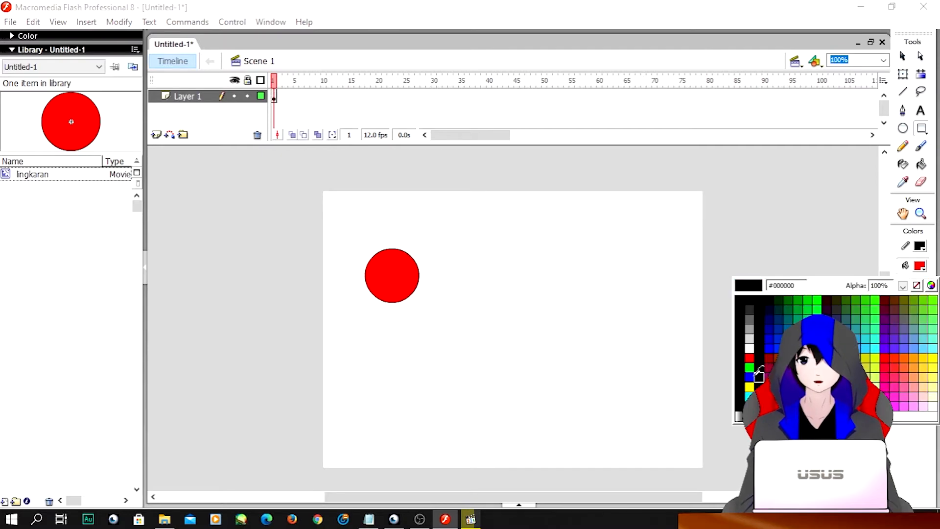
click(749, 377)
drag(548, 255, 605, 310)
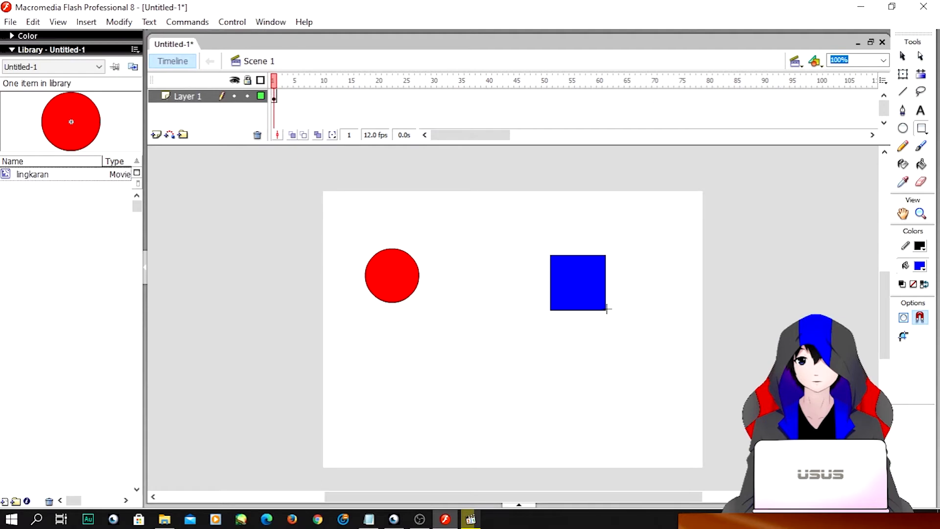
- Convert the blue square, including its outline, to a movie clip symbol named kotak
click(902, 56)
drag(515, 236, 646, 348)
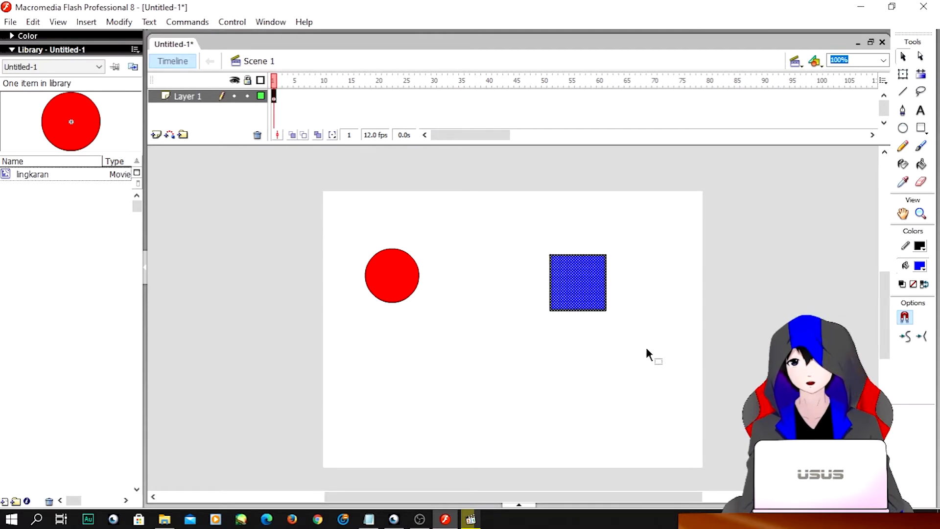
key(F8)
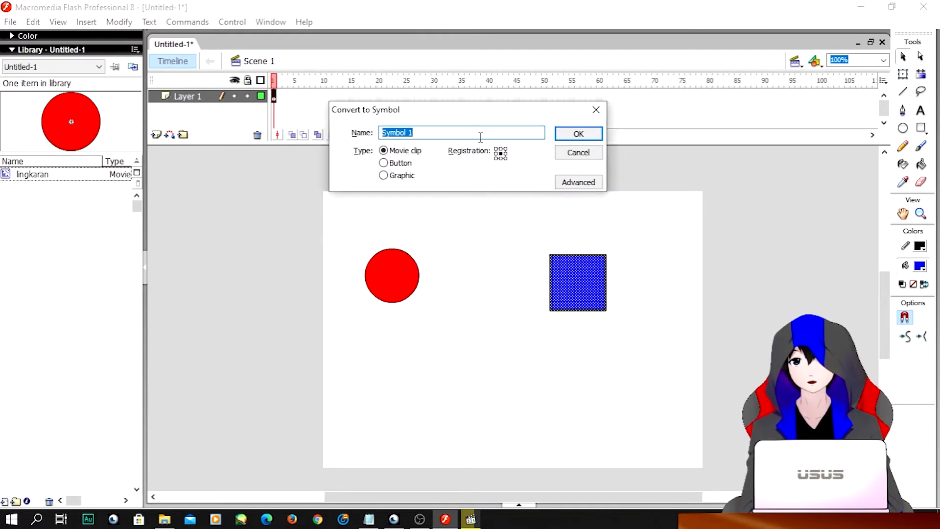
text(kotak)
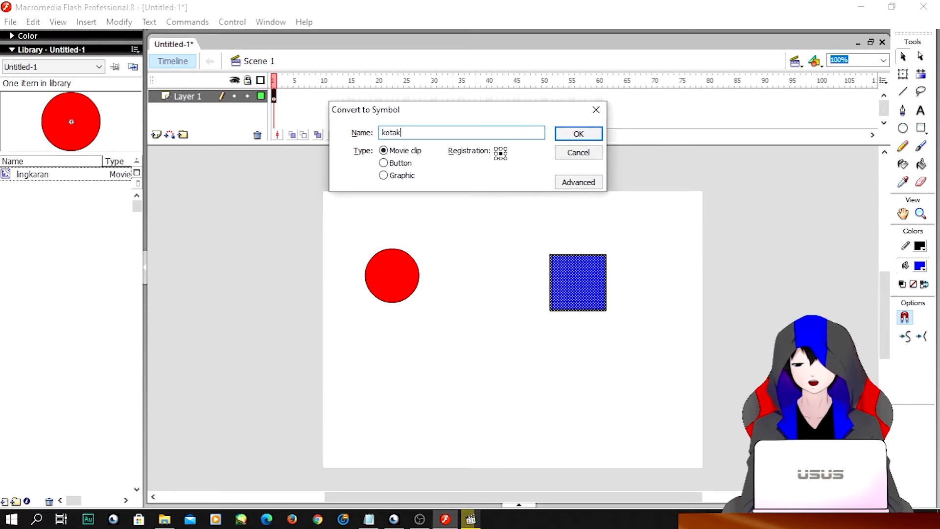
click(578, 134)
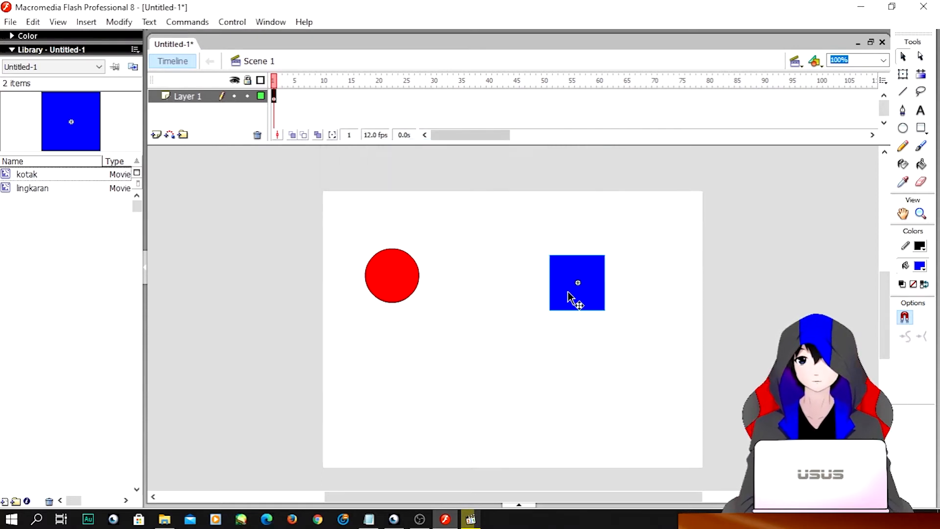
- Reposition the square and the circle so they sit level with each other near opposite sides of the stage
drag(585, 280, 616, 271)
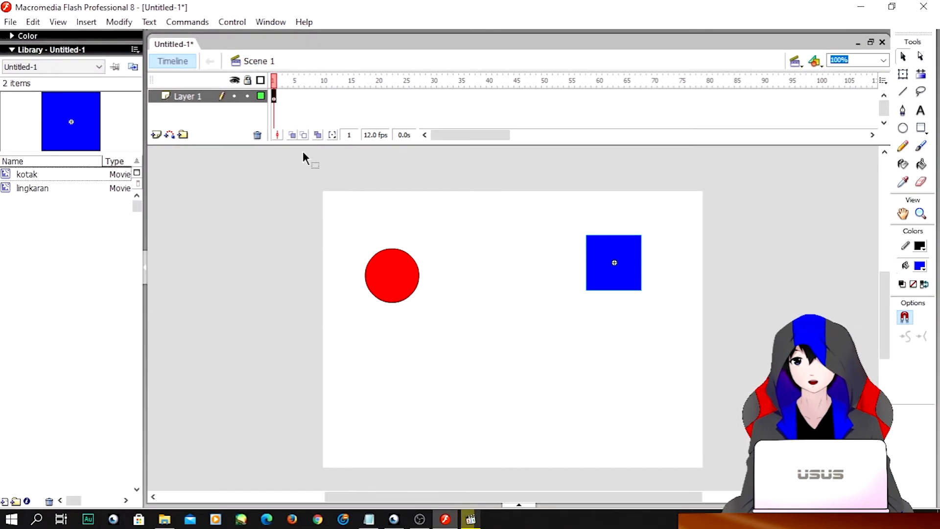
drag(630, 266, 637, 289)
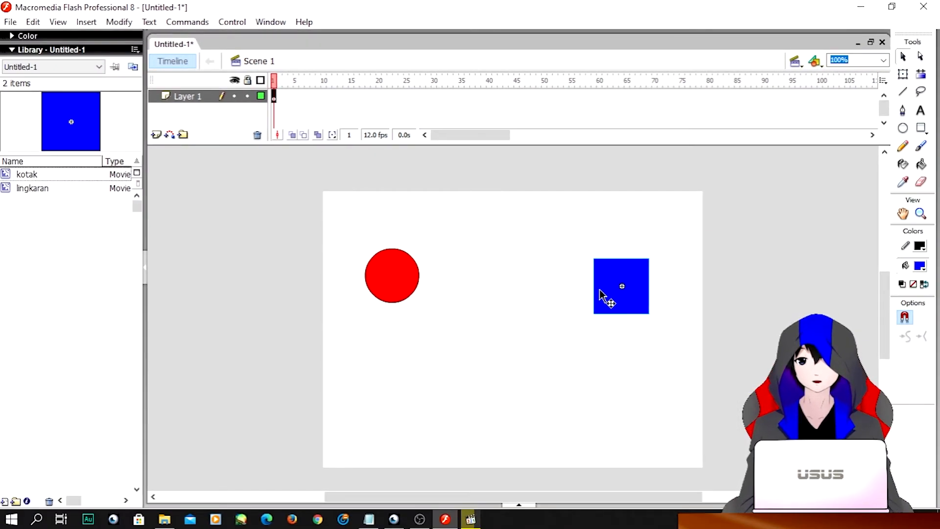
drag(398, 269, 394, 290)
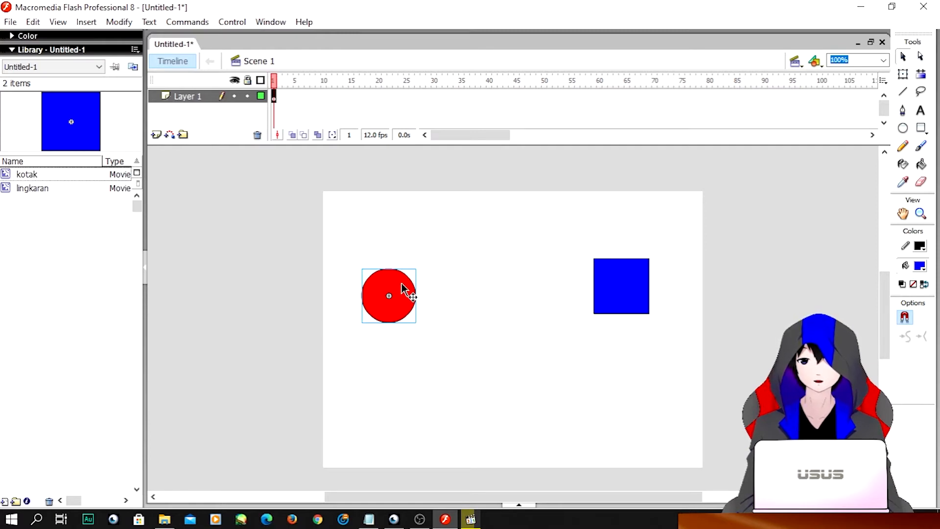
mouse_move(402, 289)
mouse_down()
mouse_move(394, 272)
mouse_move(545, 269)
mouse_move(390, 283)
mouse_up()
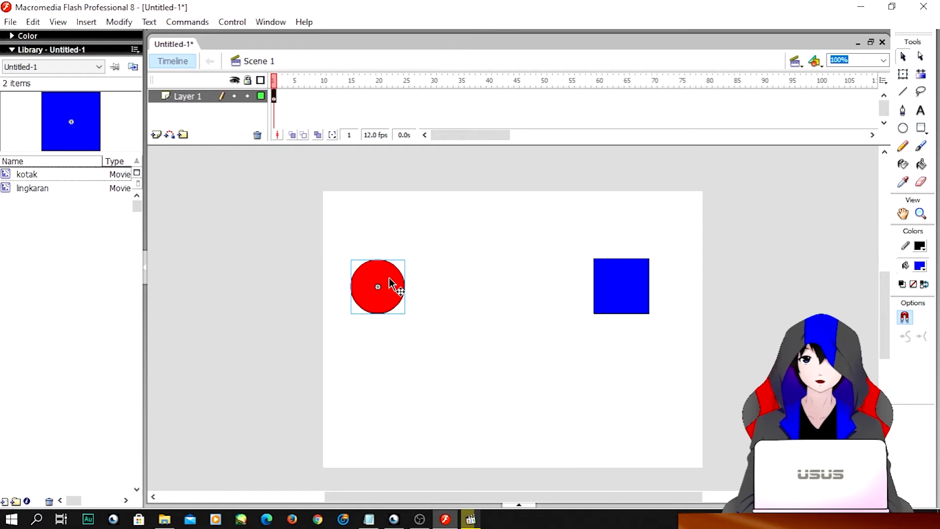
- Insert a blank keyframe at frame 2 of Layer 1
click(279, 97)
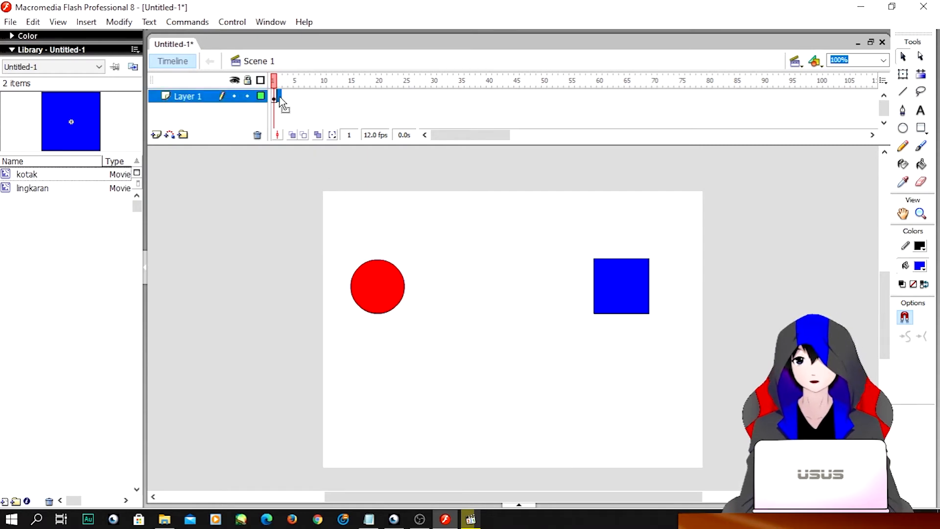
right_click(280, 98)
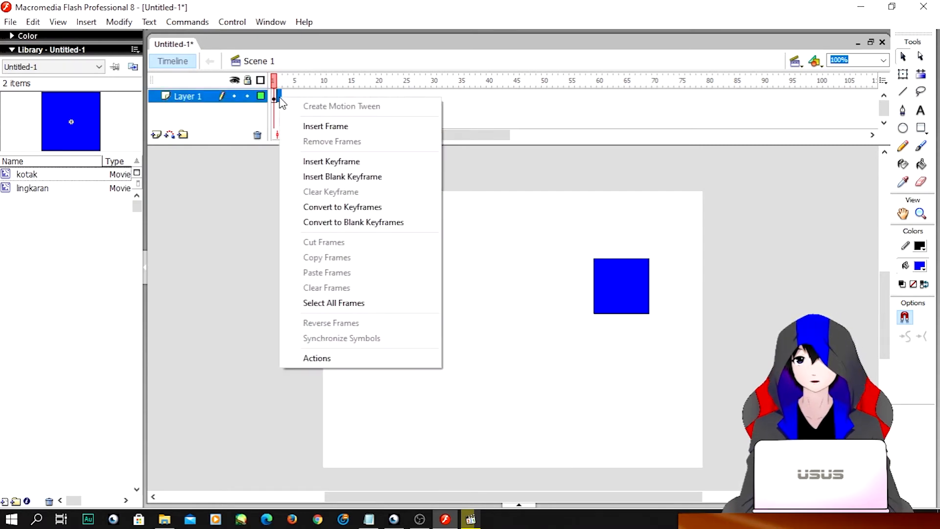
click(325, 177)
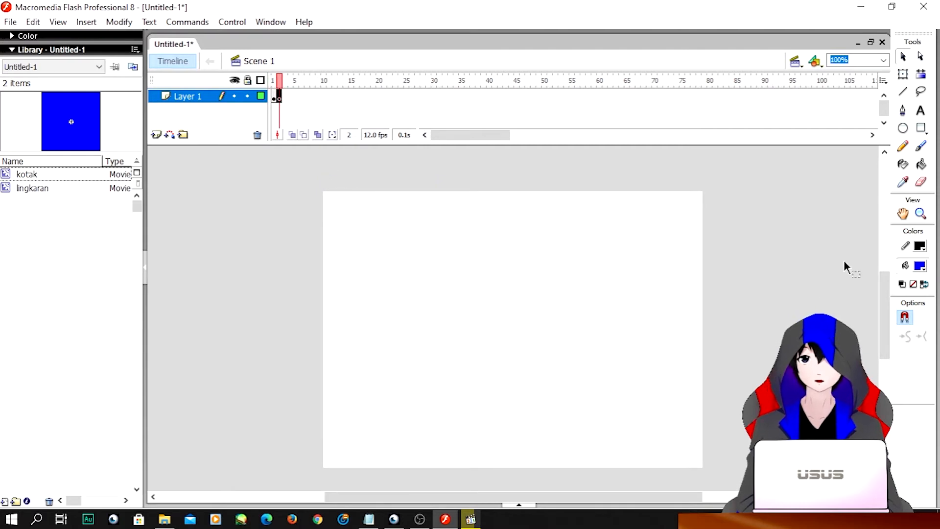
- Add the blue text "berhasil" near the middle of frame 2 and resize its text box to fit on one line
click(920, 113)
click(439, 322)
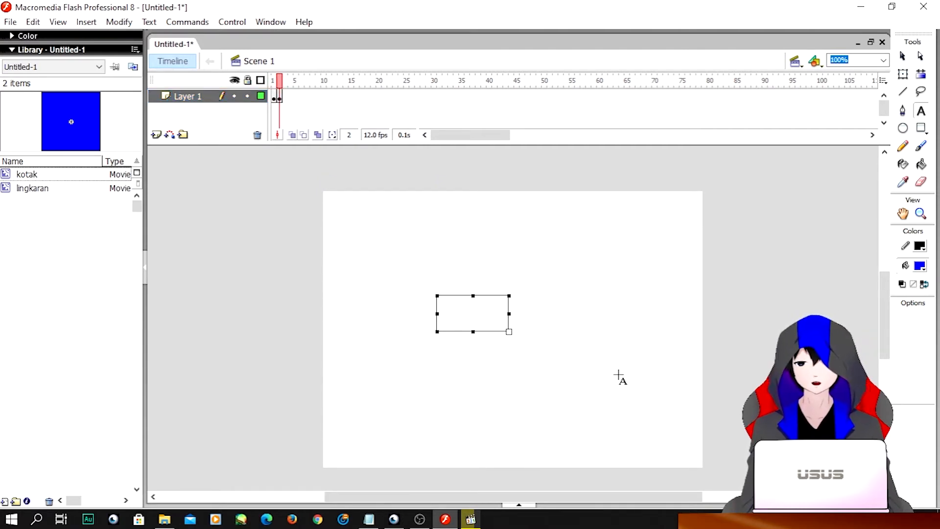
text(berh)
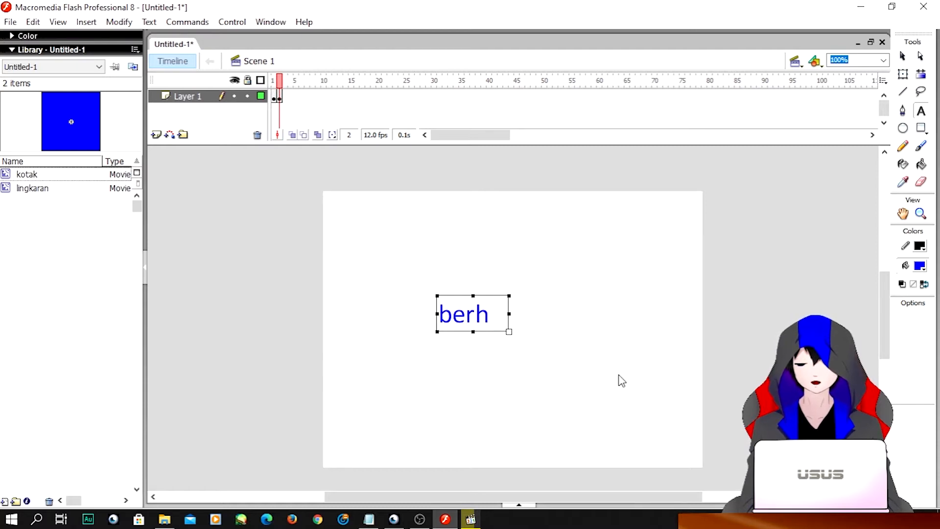
text(asil)
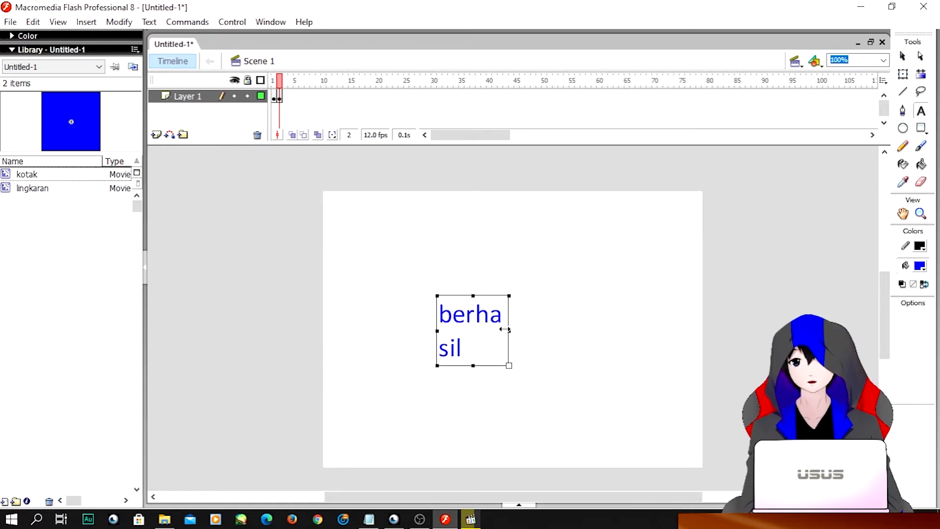
drag(513, 328, 548, 330)
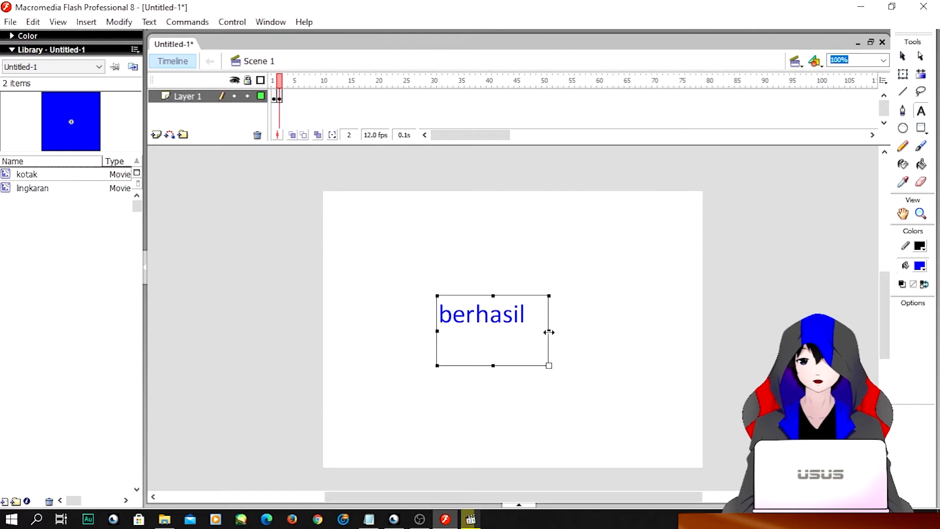
drag(492, 365, 497, 332)
drag(548, 314, 531, 314)
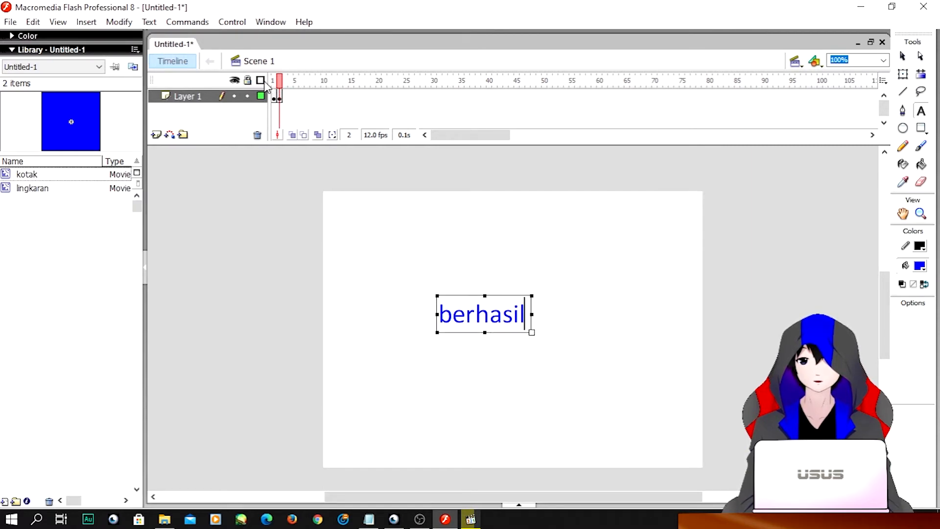
- Compare frames 1 and 2, and move the "berhasil" text on frame 2 slightly up and to the right
click(277, 98)
click(273, 96)
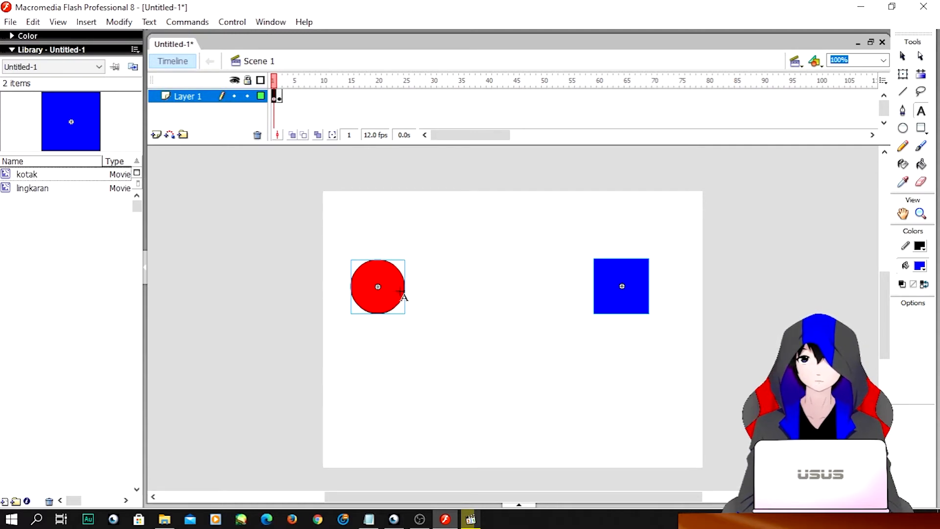
click(280, 97)
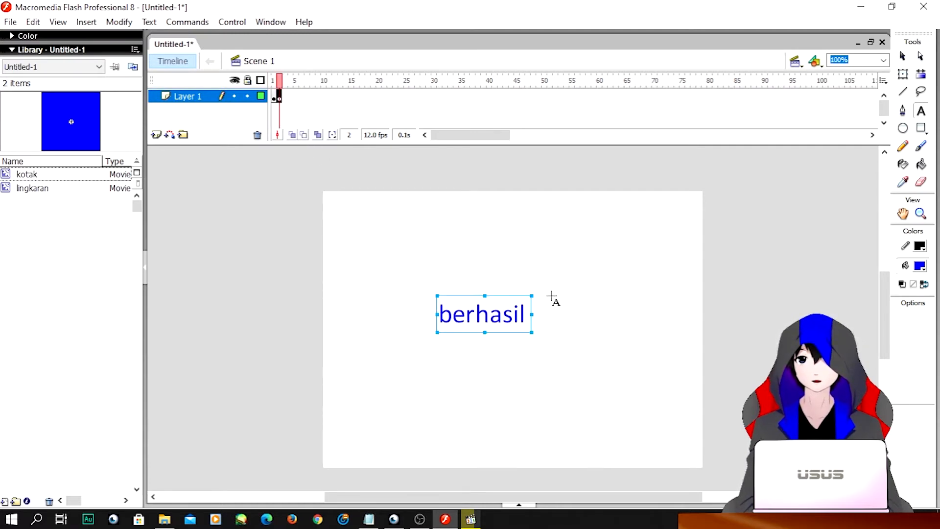
click(902, 58)
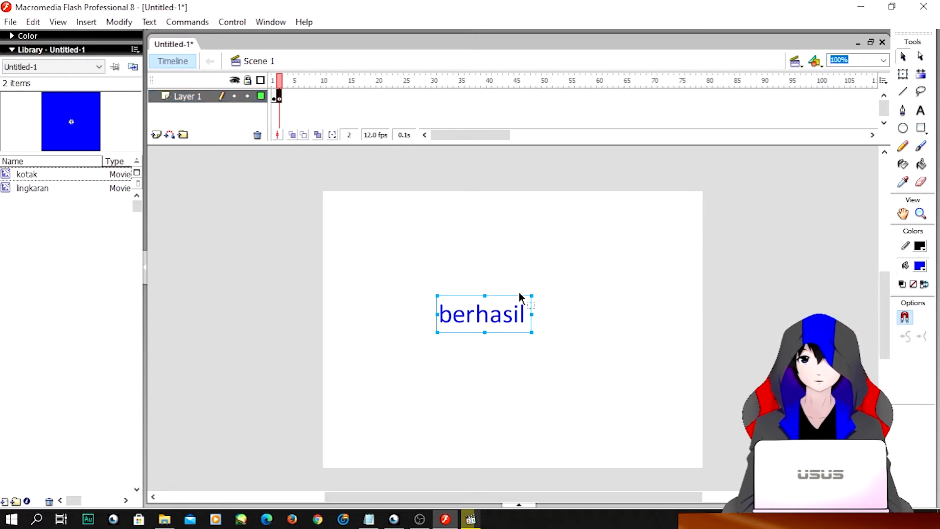
drag(504, 295, 525, 286)
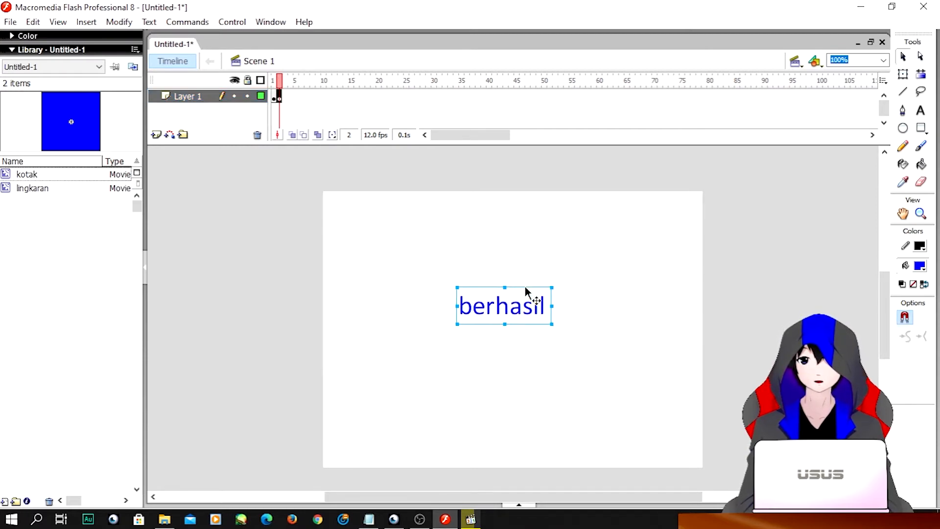
click(604, 302)
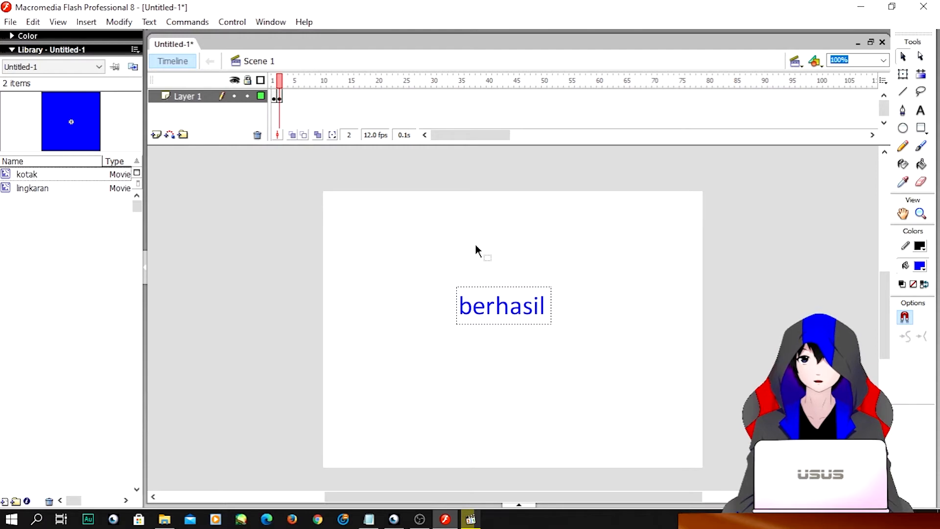
- Return to frame 1, test the movie to preview the circle and square, and close the preview
click(274, 97)
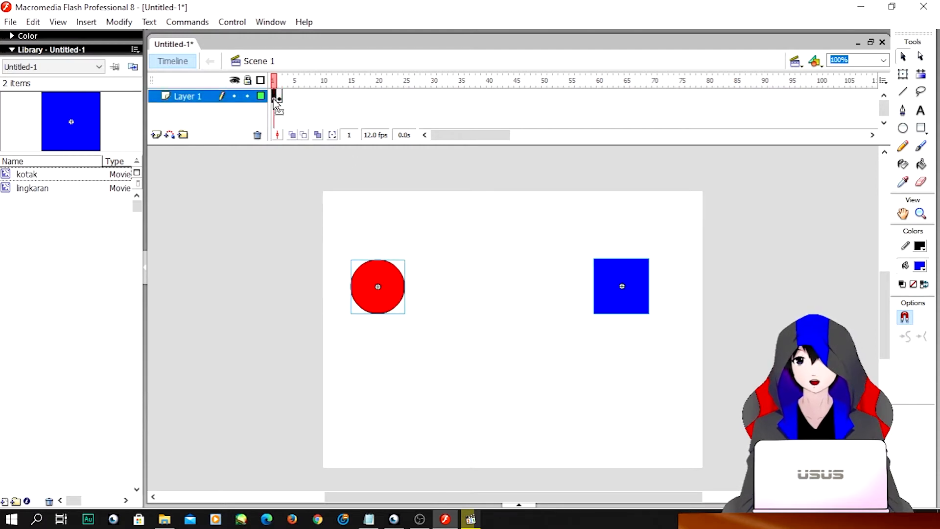
click(466, 241)
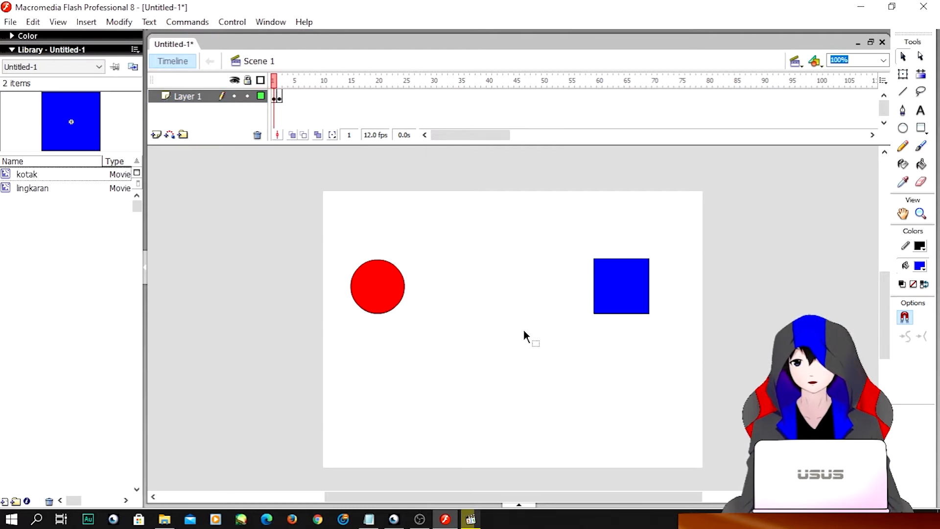
key(ctrl+Return)
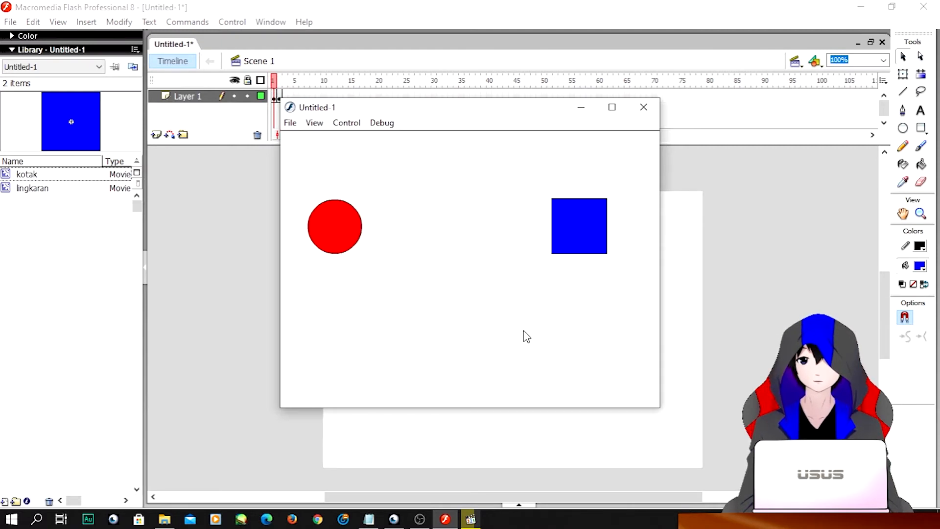
click(649, 113)
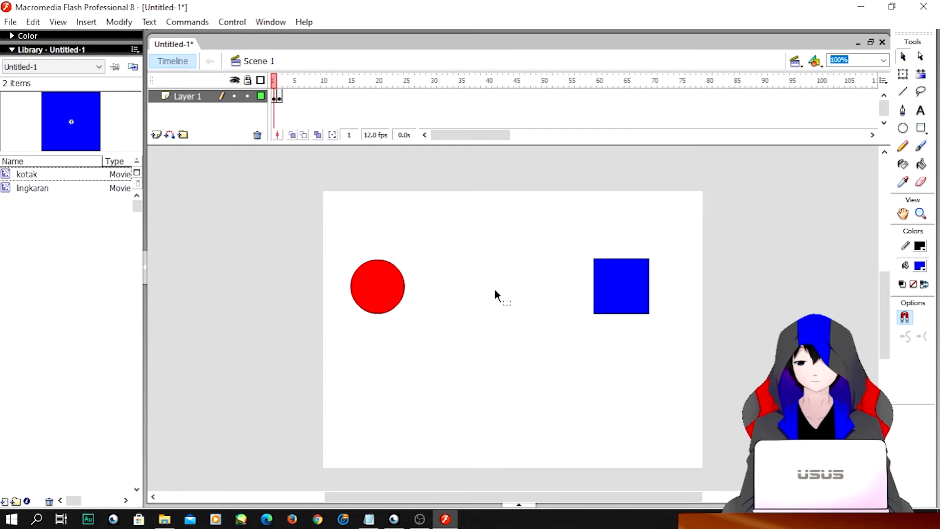
- Add the stop(); command to the frame 1 script of Layer 1 and return to the stage
key(F9)
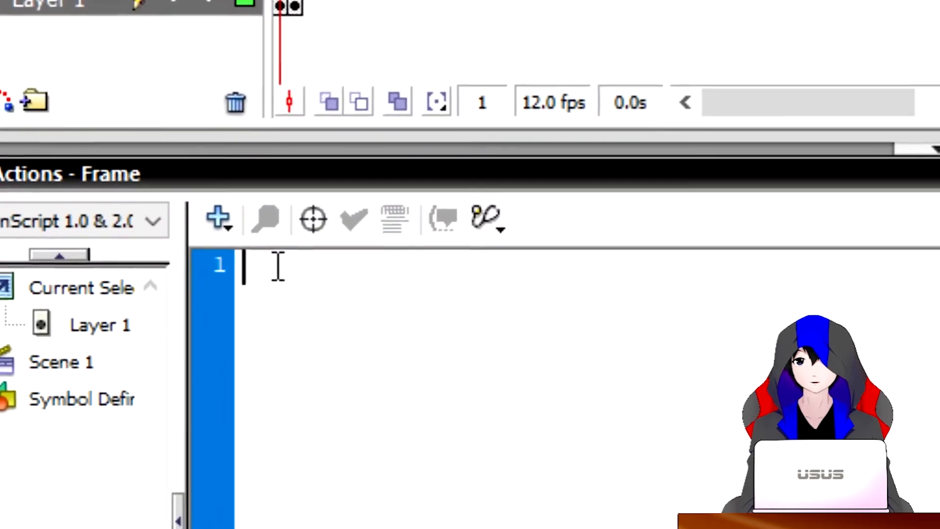
text(st)
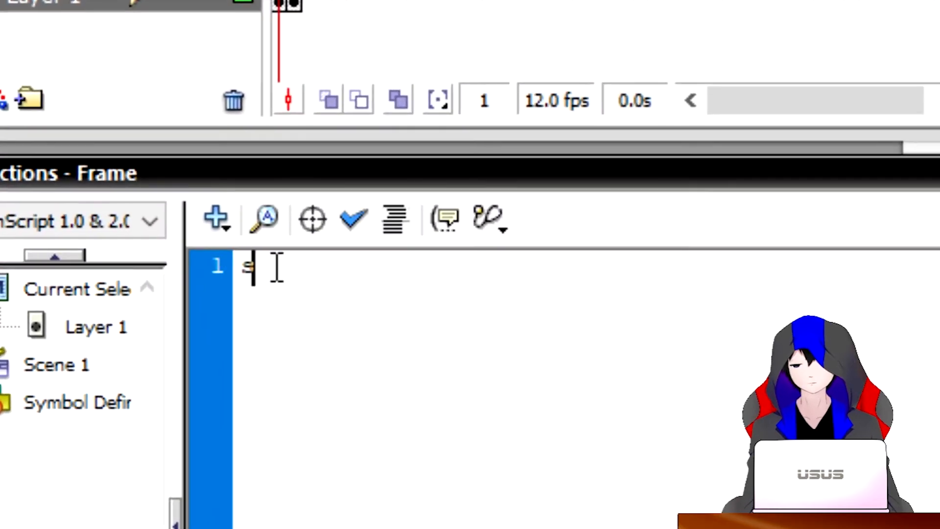
text(op())
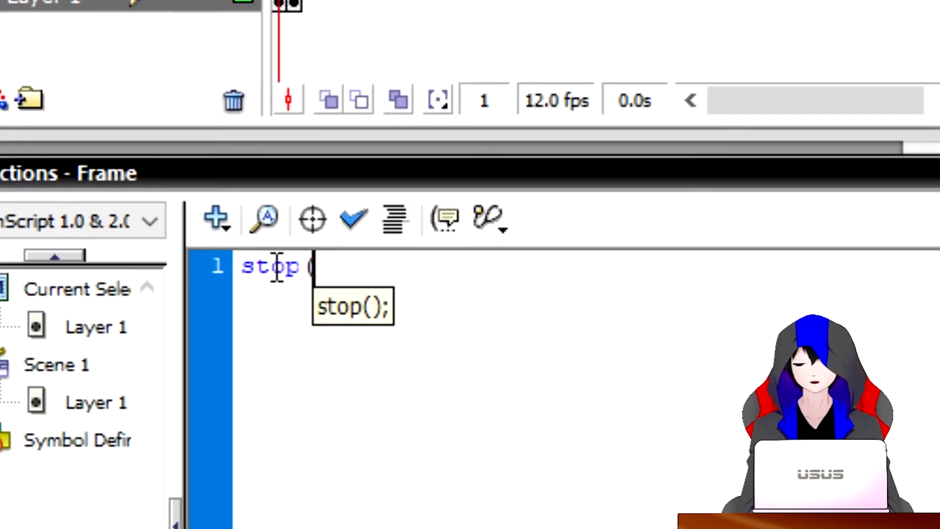
text(;)
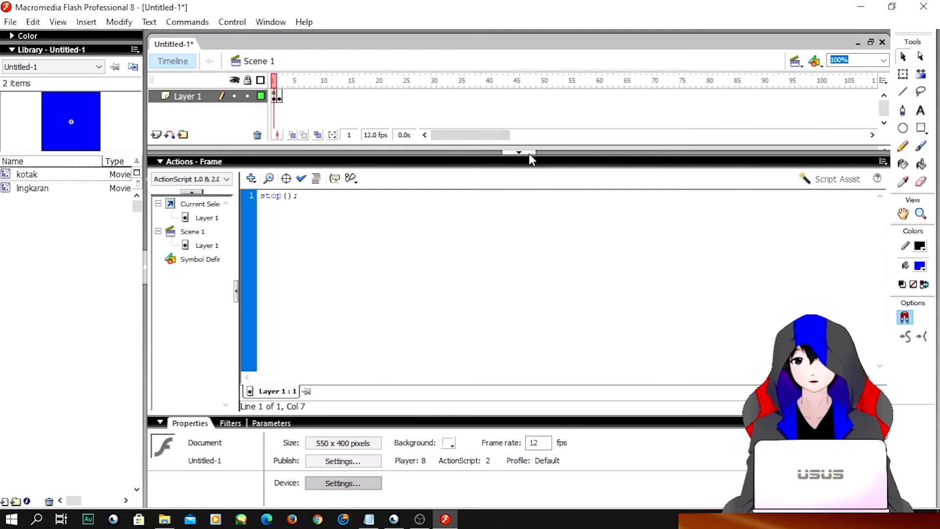
click(837, 150)
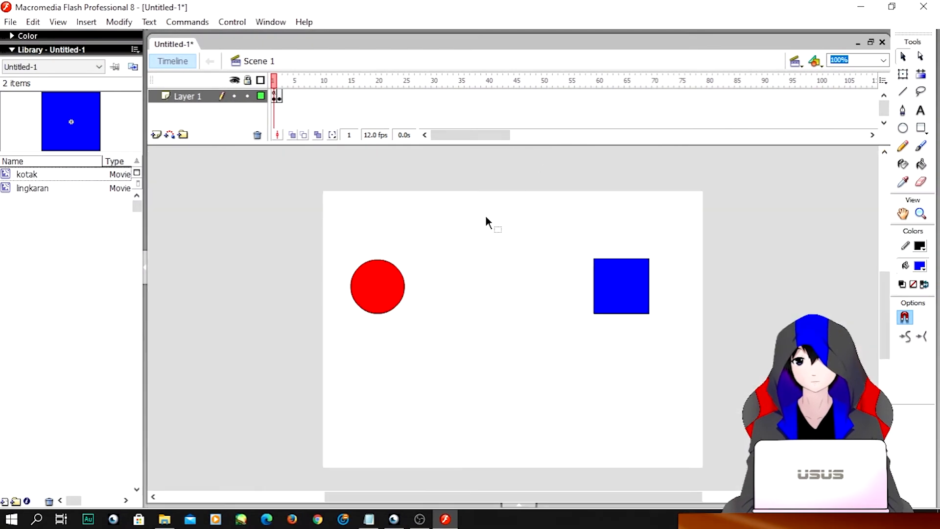
- Test the movie twice to check that playback stays on frame 1, closing each preview
key(ctrl+Return)
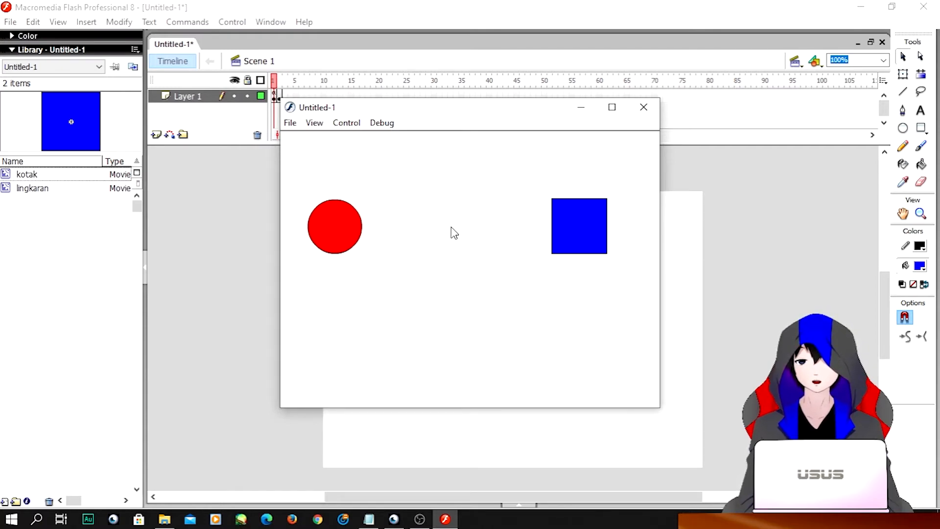
click(649, 111)
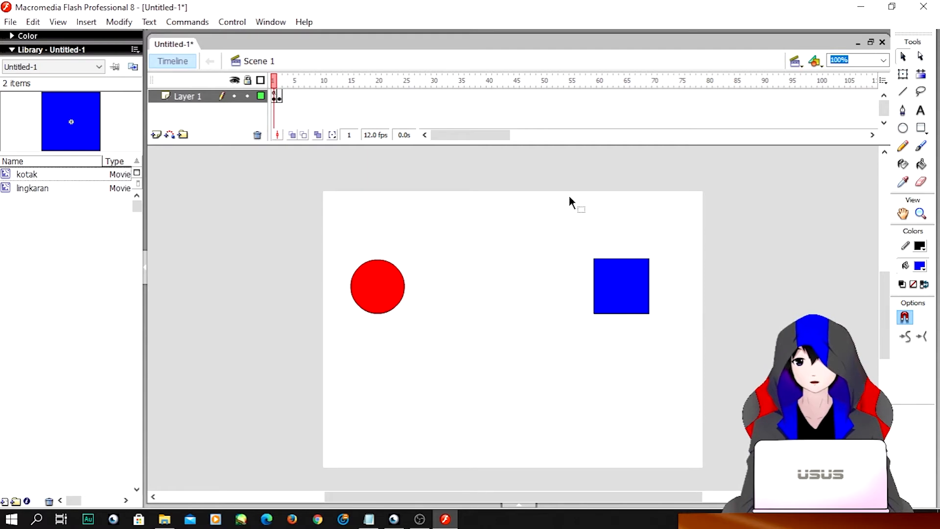
key(ctrl+Return)
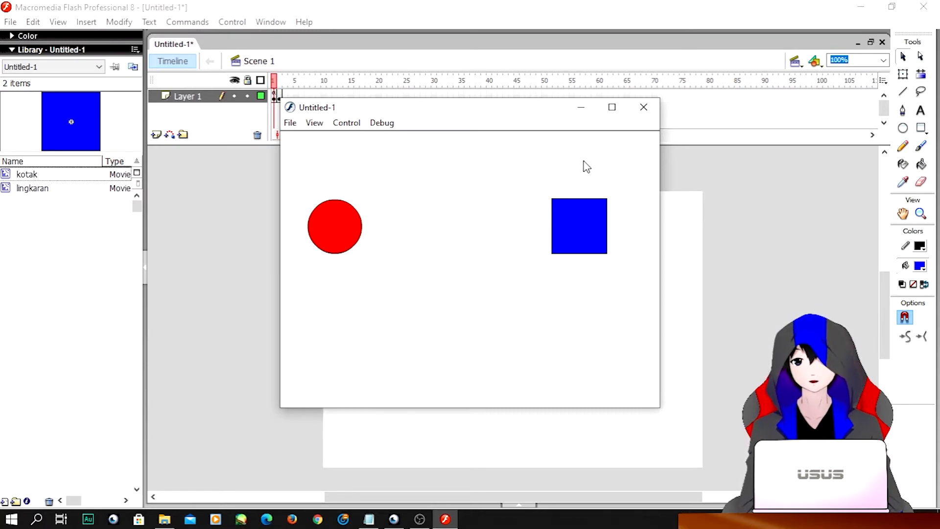
click(644, 108)
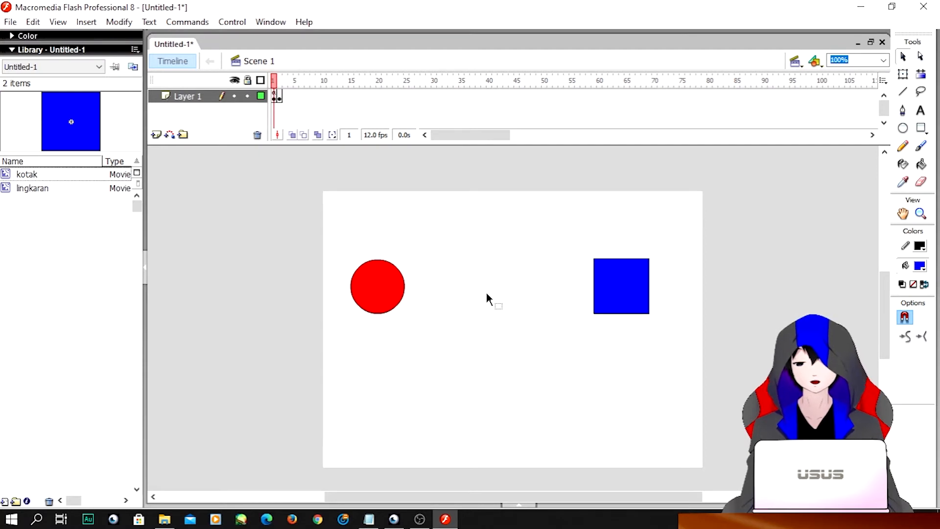
- Add lingkaran.startDrag(true); as the second line of the frame 1 script and return to the stage
key(F9)
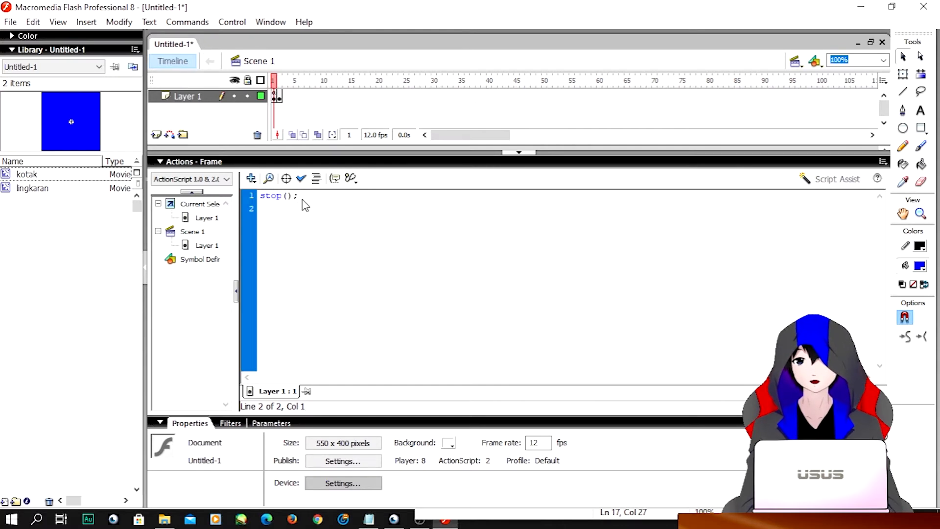
text(lingkaran.startDrag(true);)
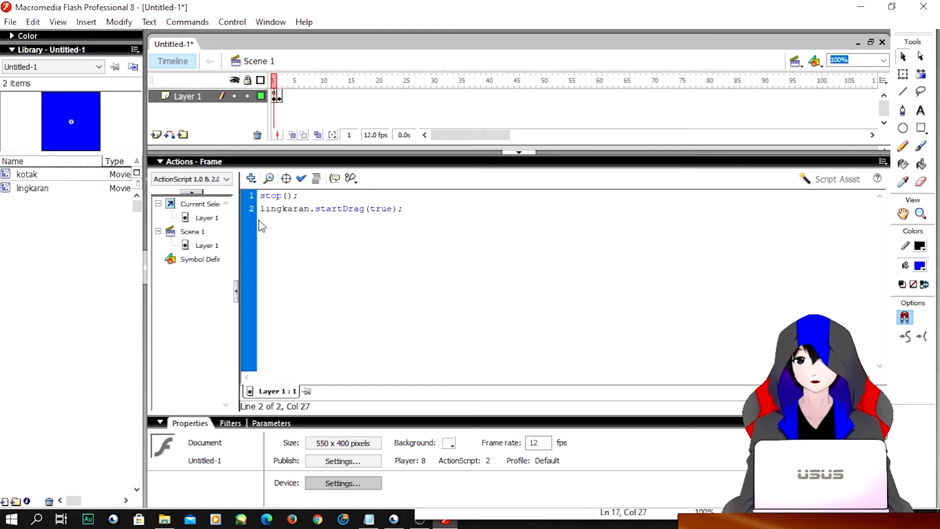
key(Left)
key(Left)
click(522, 152)
- Select the red circle, test the movie to check whether the circle follows the pointer, and close the preview
click(385, 288)
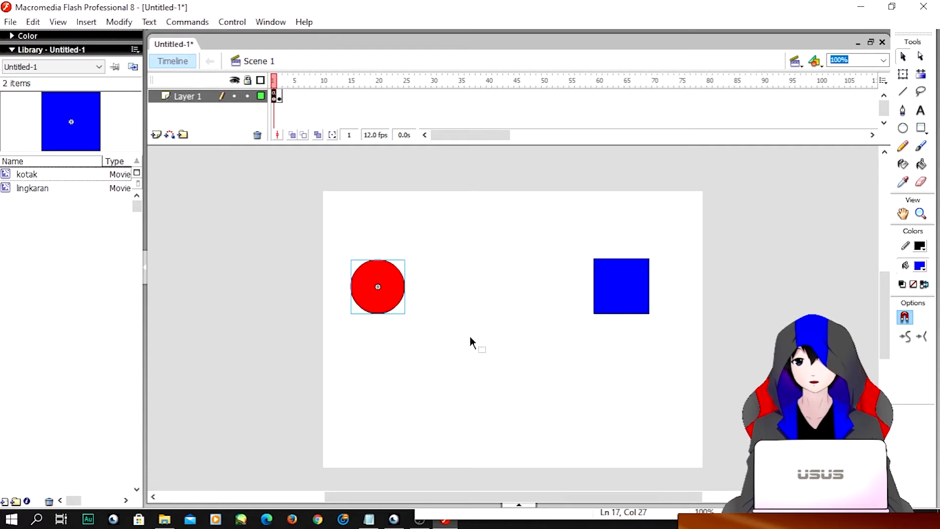
key(ctrl+Return)
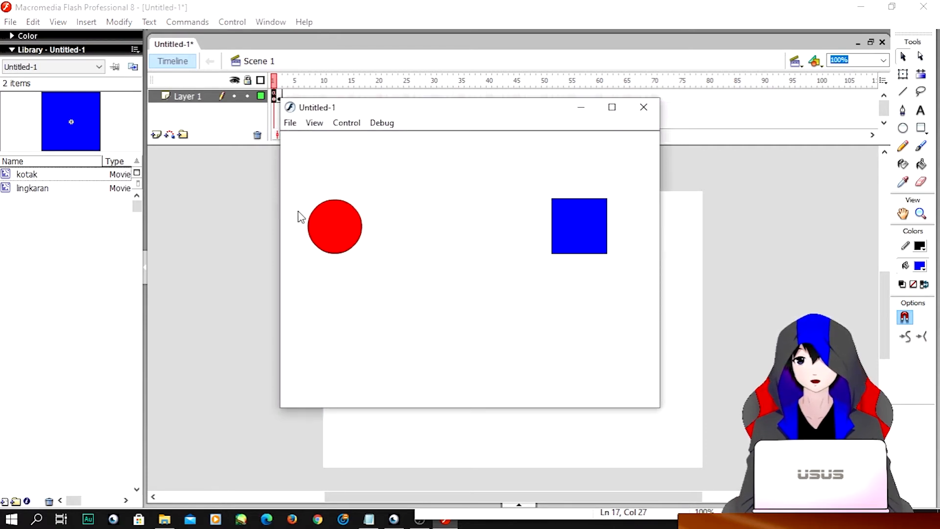
click(644, 108)
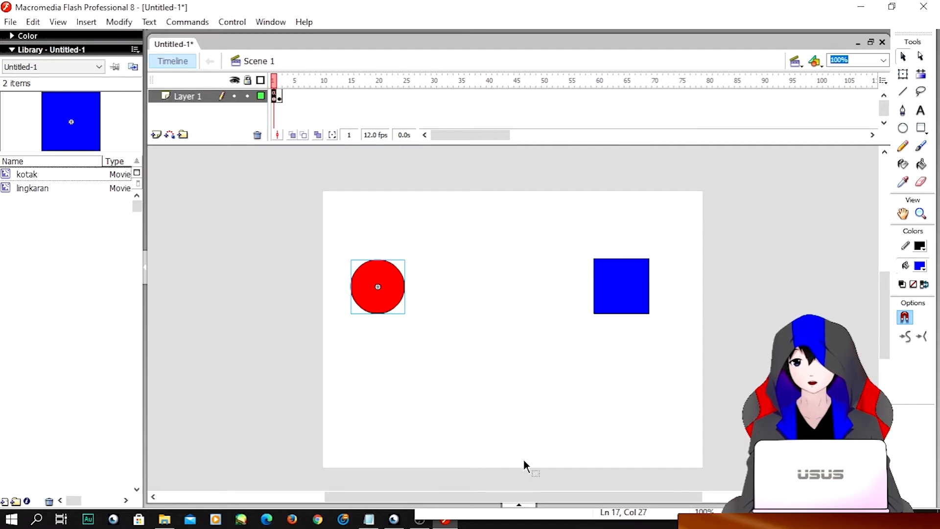
- Nudge the red circle slightly to the left and give it the instance name "lingkaran"
click(518, 503)
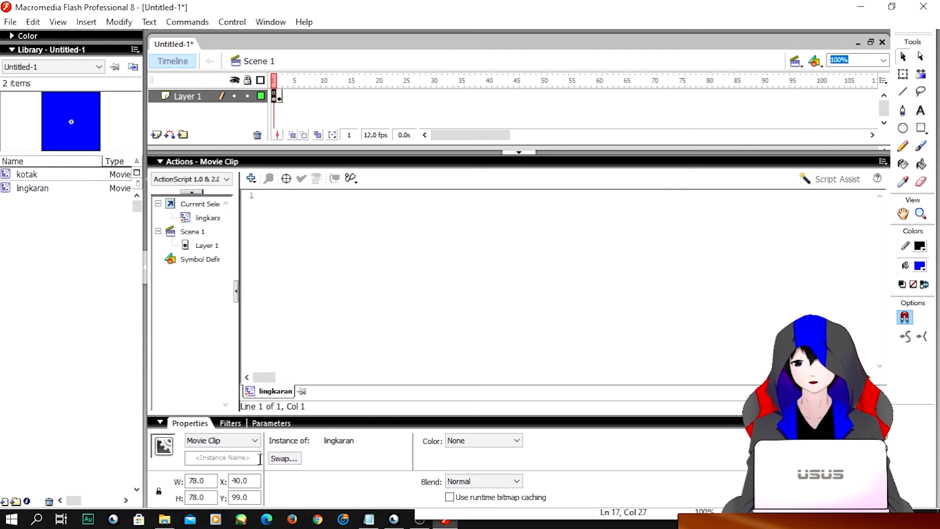
click(163, 163)
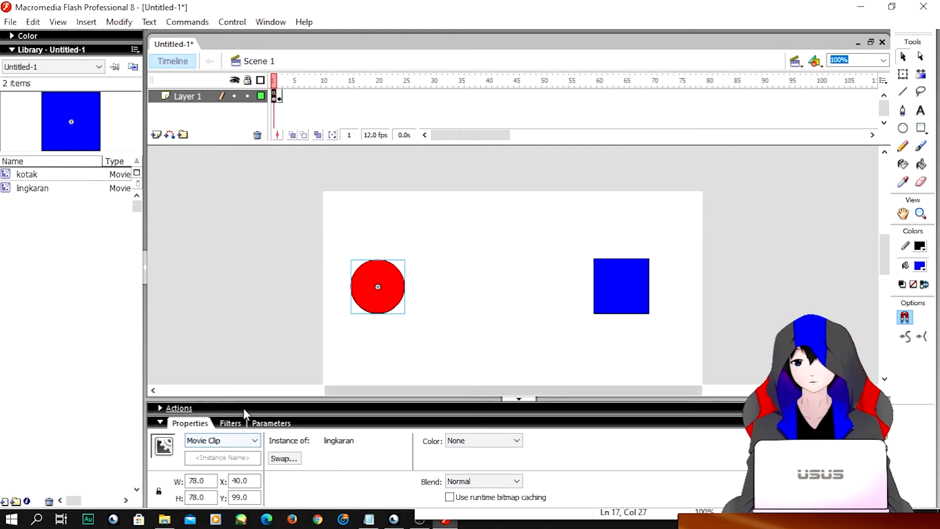
key(Left)
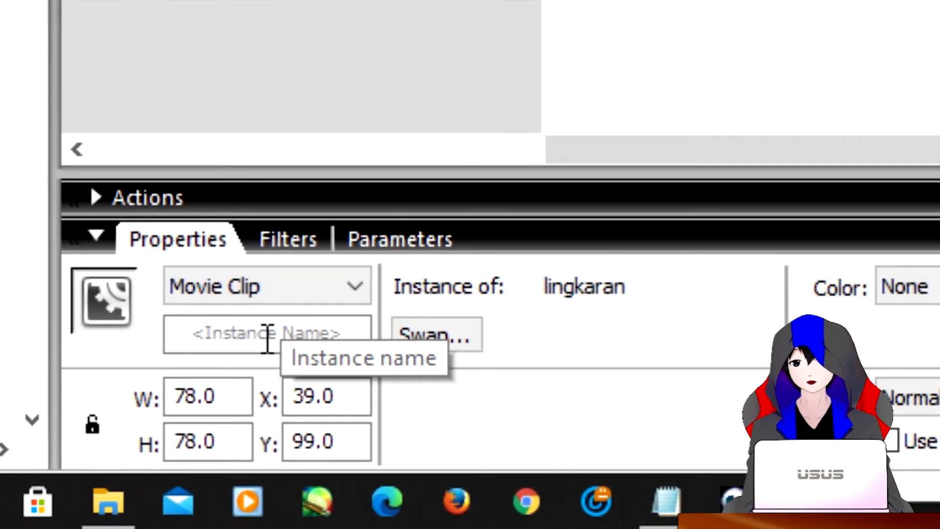
click(240, 396)
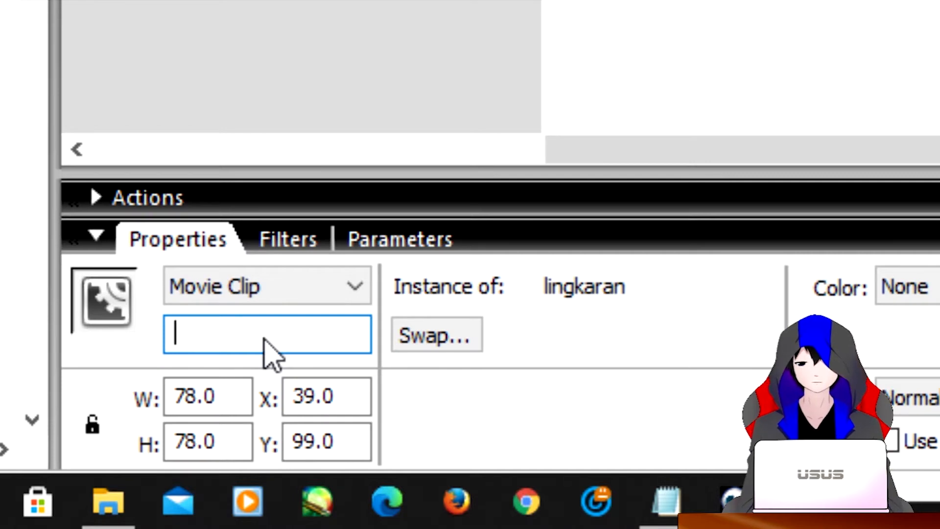
text(lingkaran)
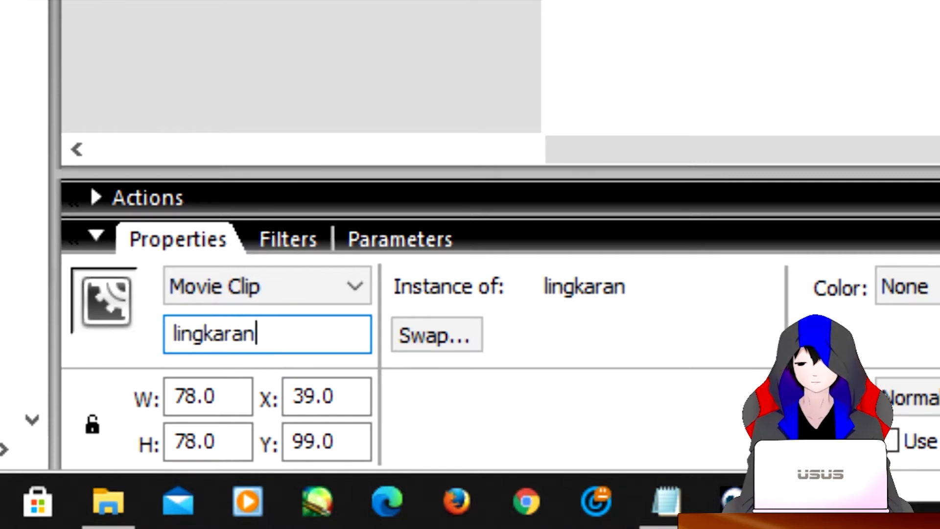
key(Return)
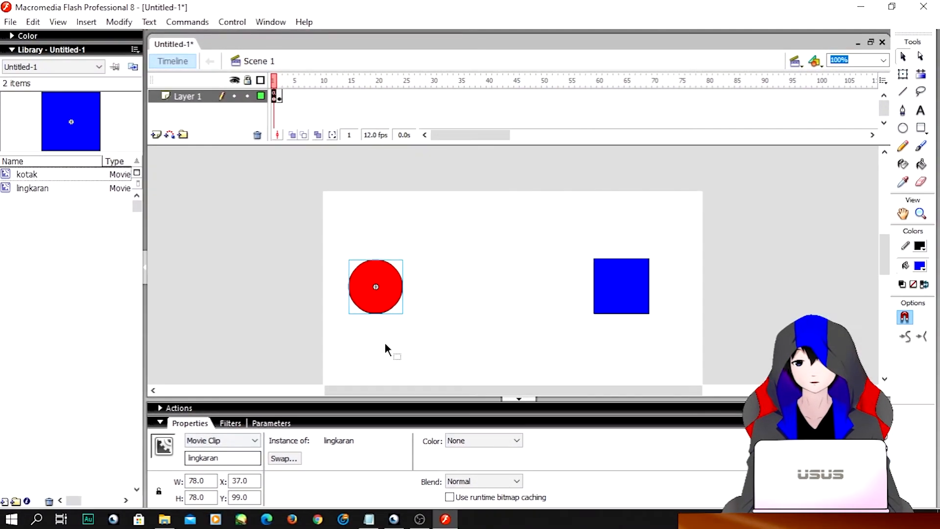
- Review the frame 1 script, test the movie to check the circle's dragging behaviour, and close the preview
click(248, 139)
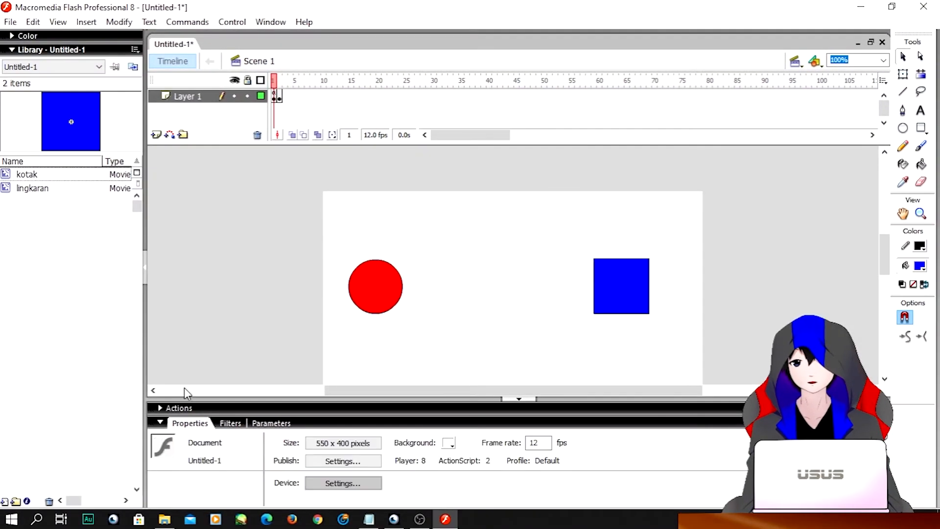
click(157, 408)
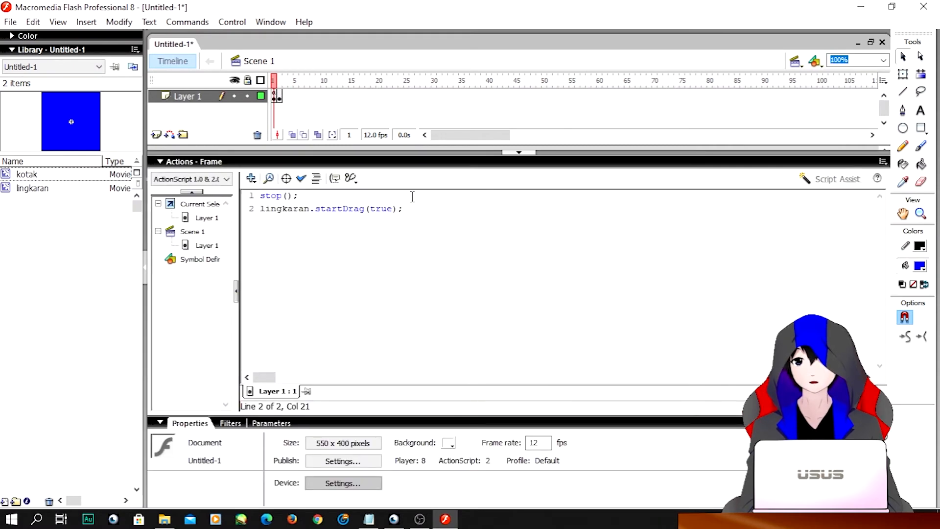
click(522, 153)
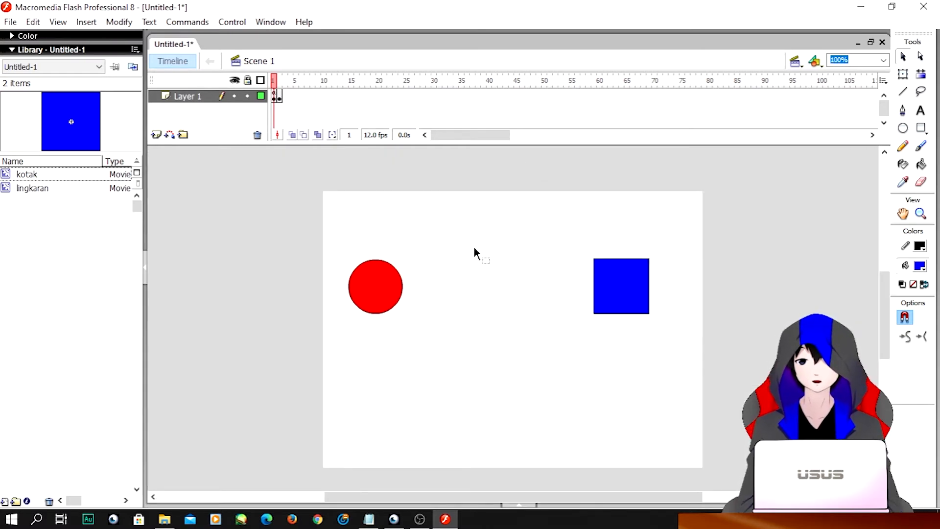
key(ctrl+Return)
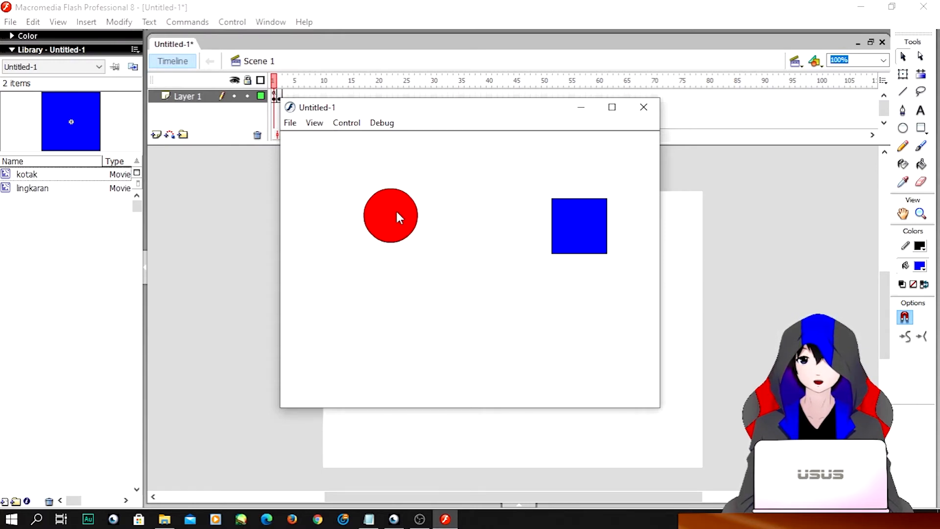
click(638, 109)
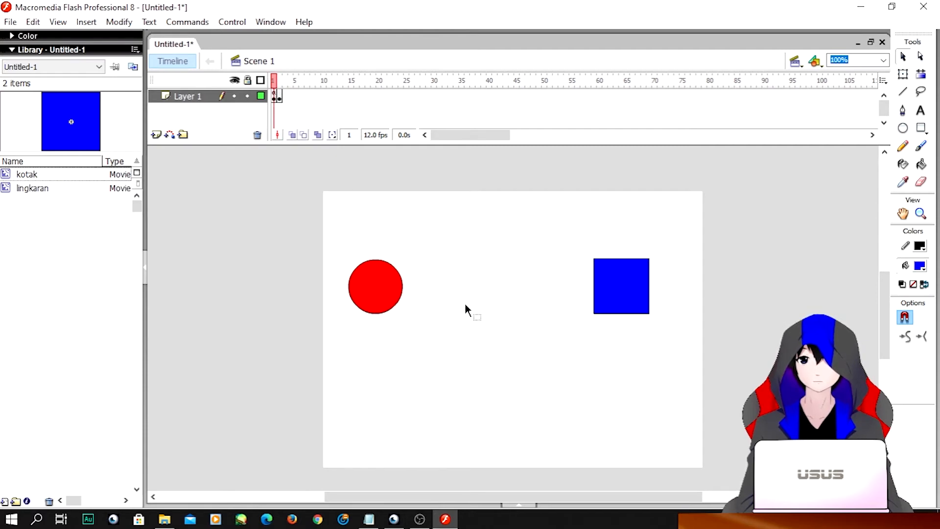
- Give the blue square movie clip the instance name "kotak" and return to the full stage
click(621, 292)
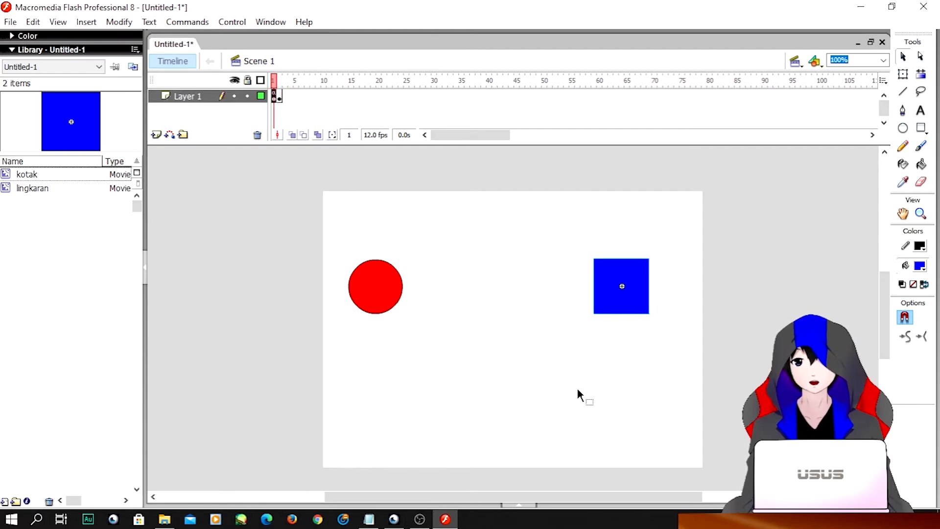
click(517, 504)
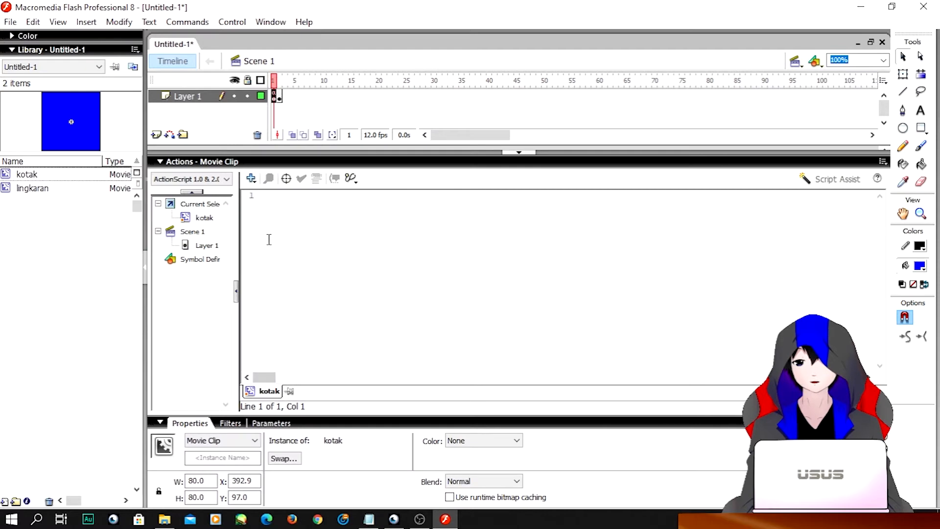
click(179, 162)
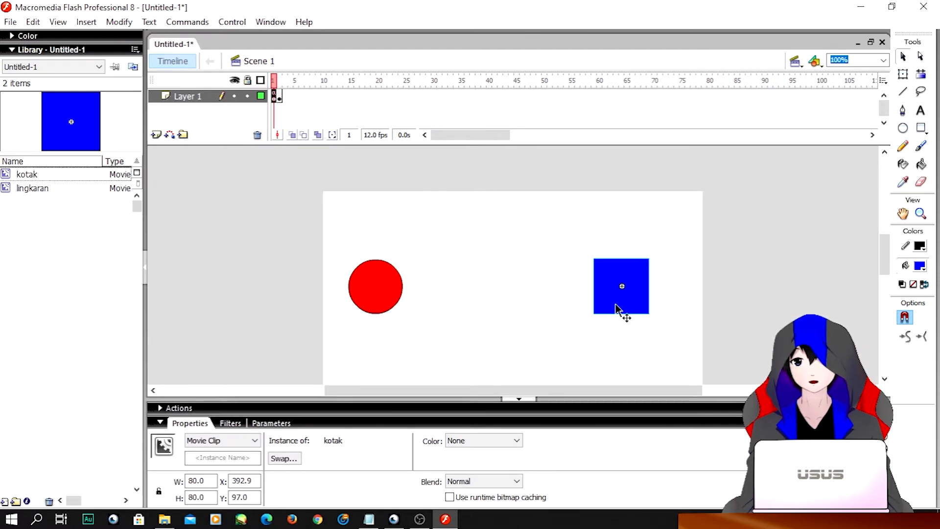
click(231, 458)
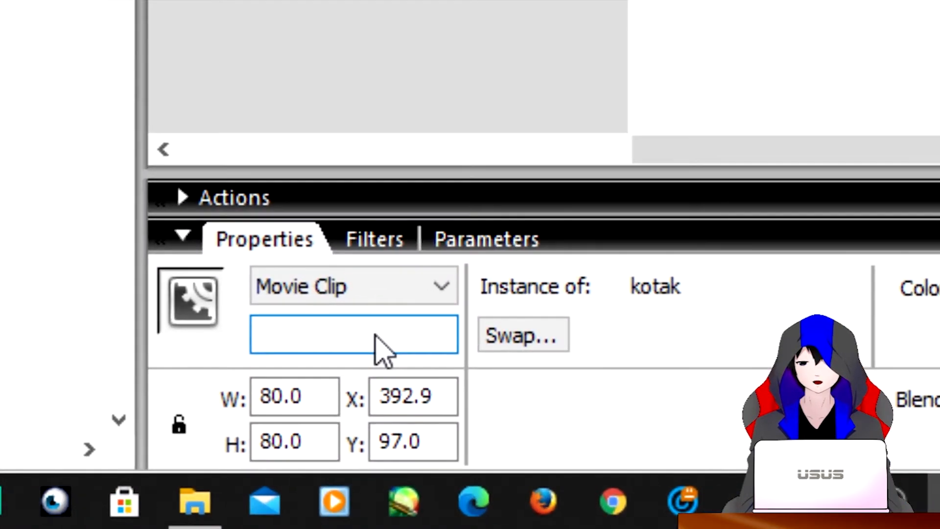
text(kotak)
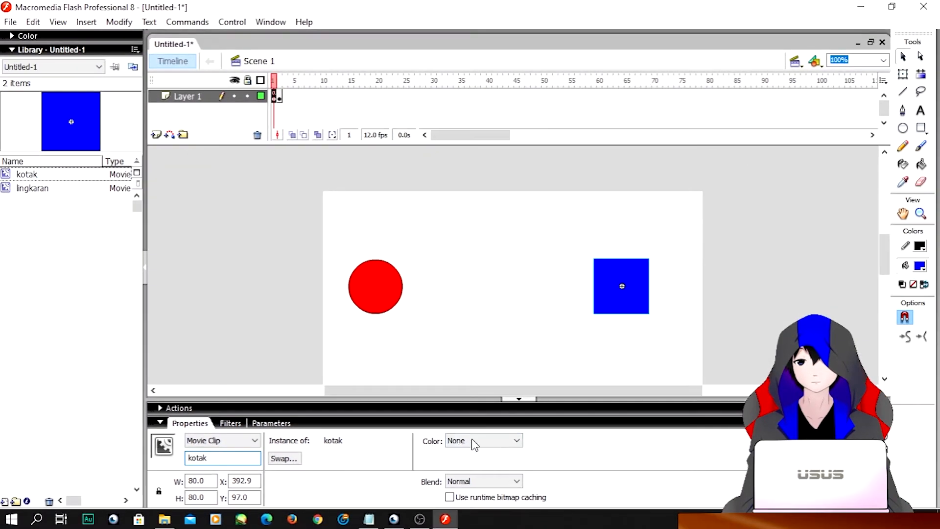
click(508, 399)
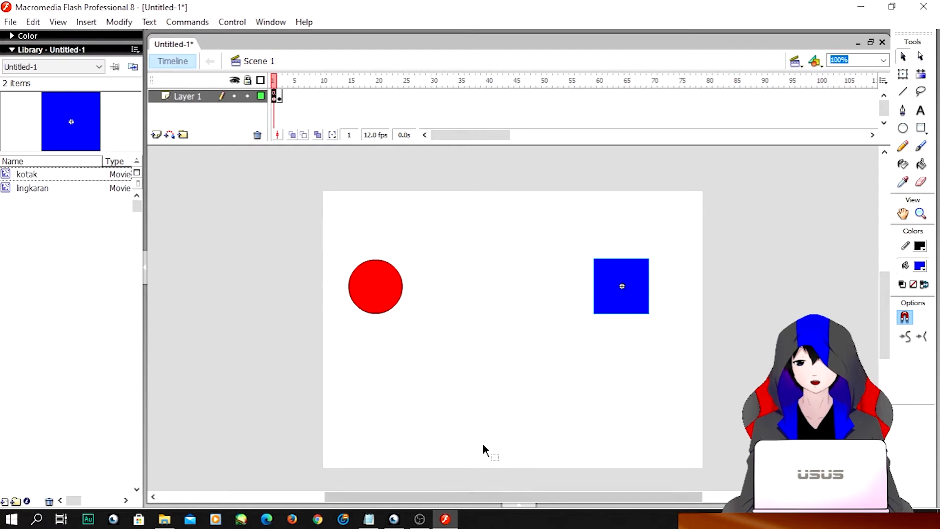
- Add a lingkaran.onEnterFrame function to the frame 1 script, containing an empty if (lingkaran.hitTest(kotak)) block
click(489, 288)
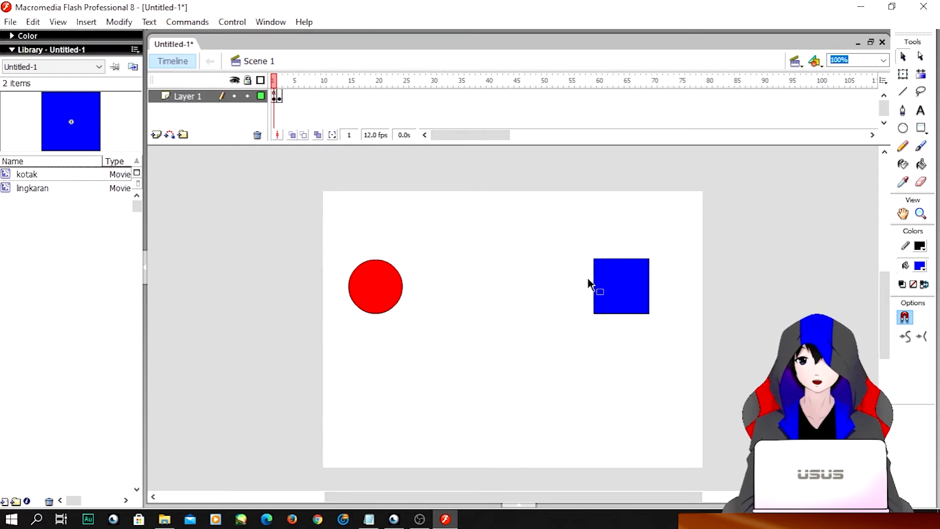
click(554, 313)
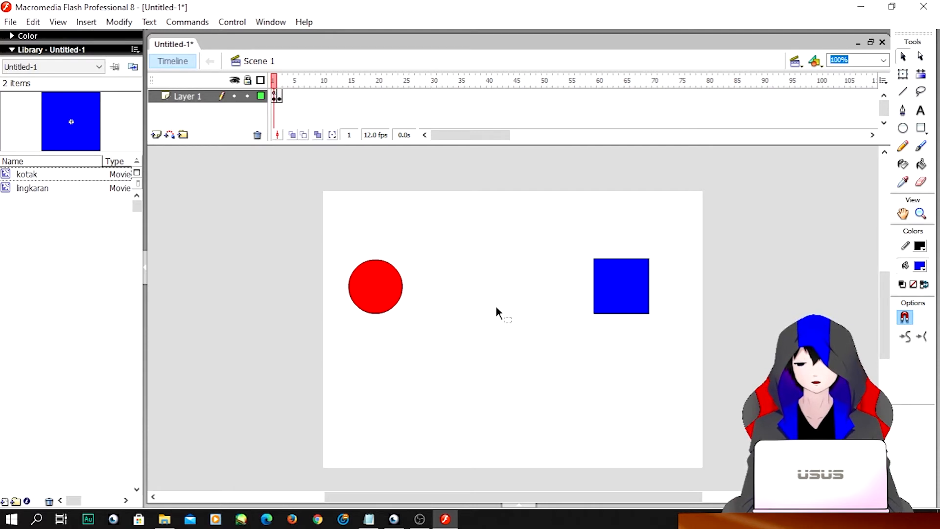
key(ctrl+F3)
click(156, 405)
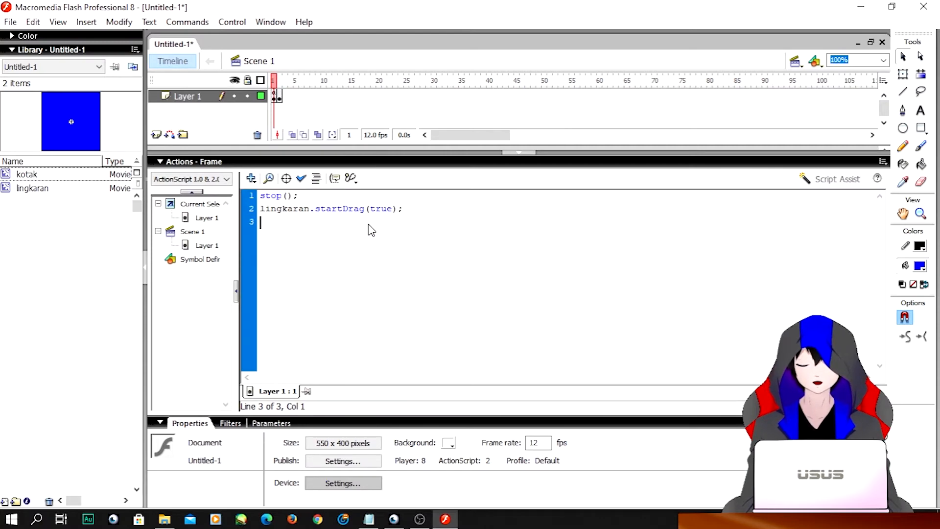
text(lingkaran.onEnterFrame = function(){ 	if (lingkaran.hitTest(kotak)) { 		} })
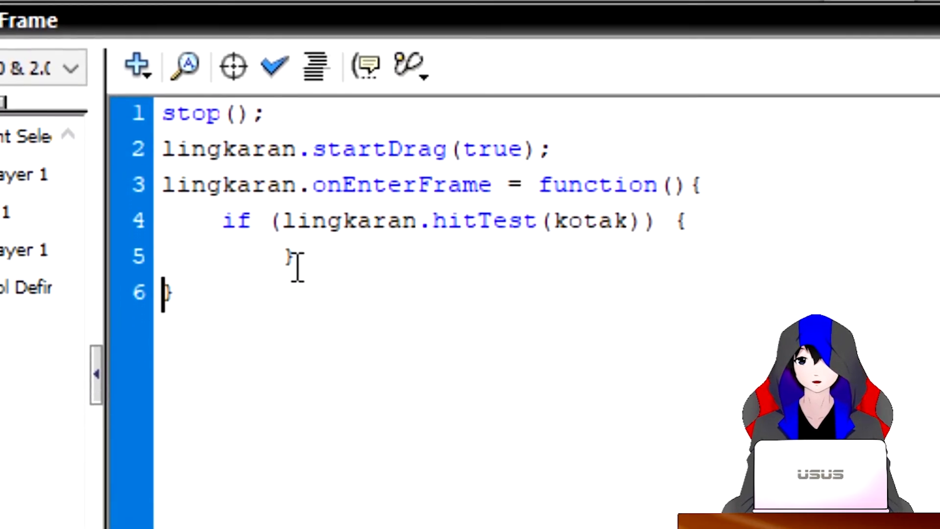
- Add the statement gotoAndStop(2); inside the if (lingkaran.hitTest(kotak)) block of the frame 1 script
click(279, 260)
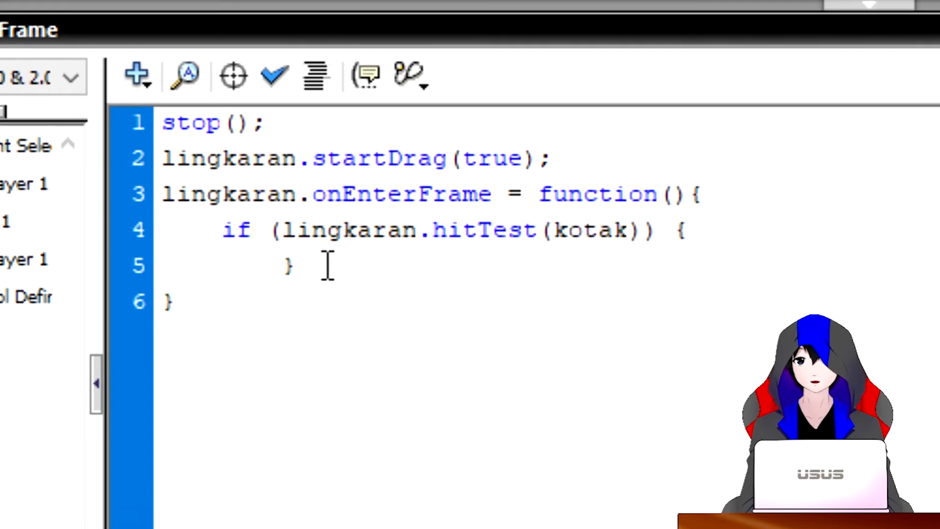
text(goto)
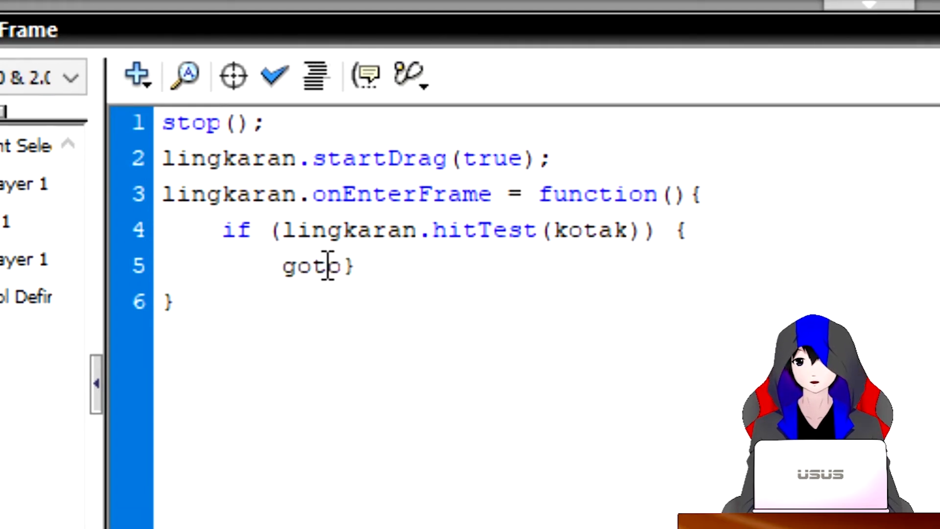
text(And)
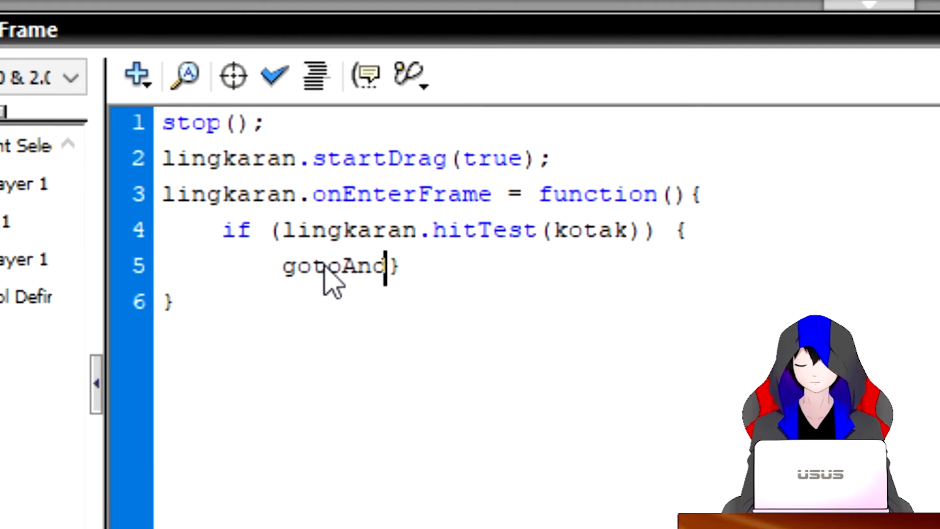
text(Stop)
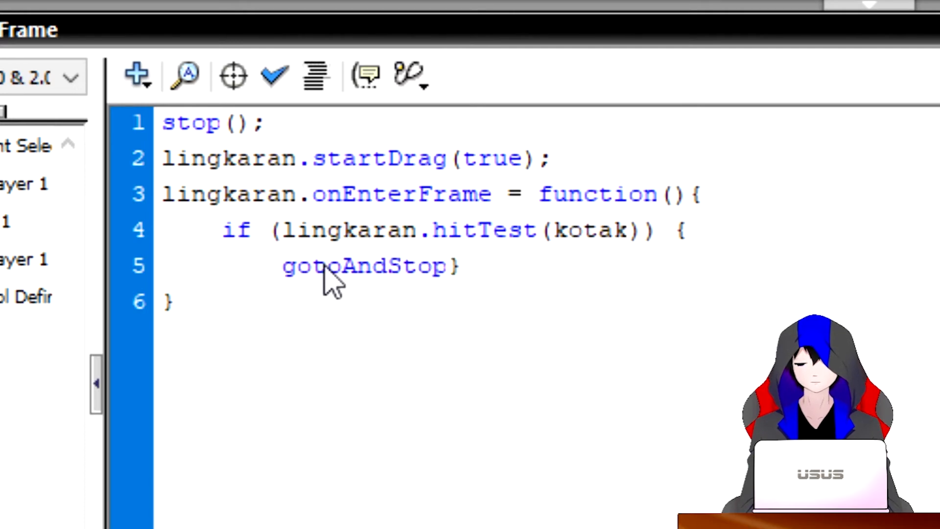
text(()
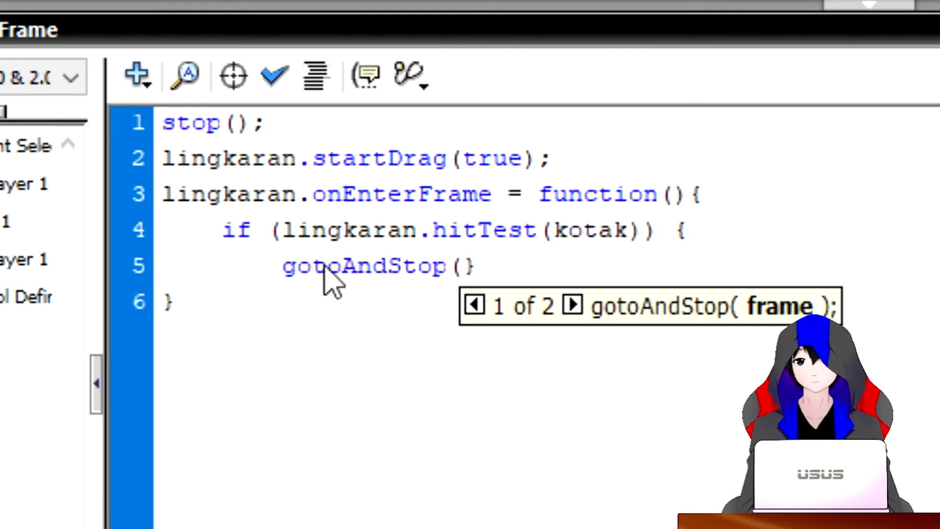
text(2)
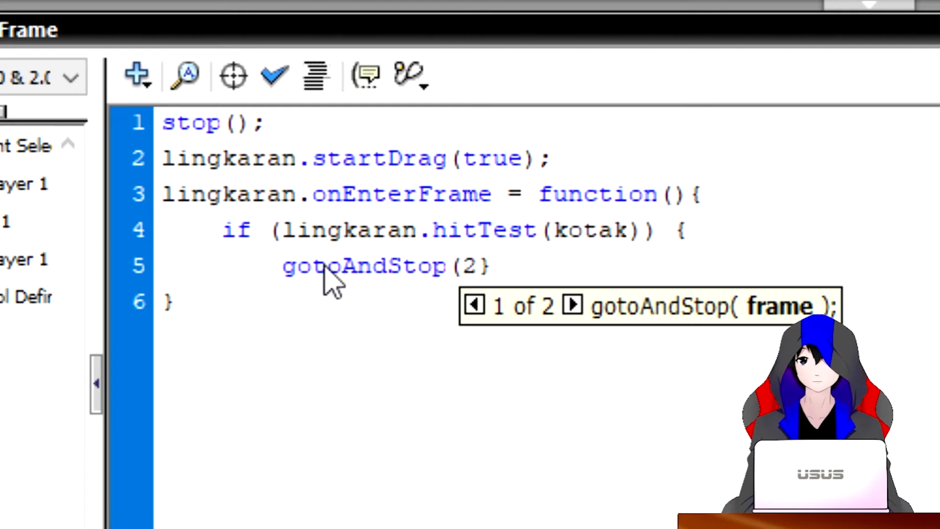
text();)
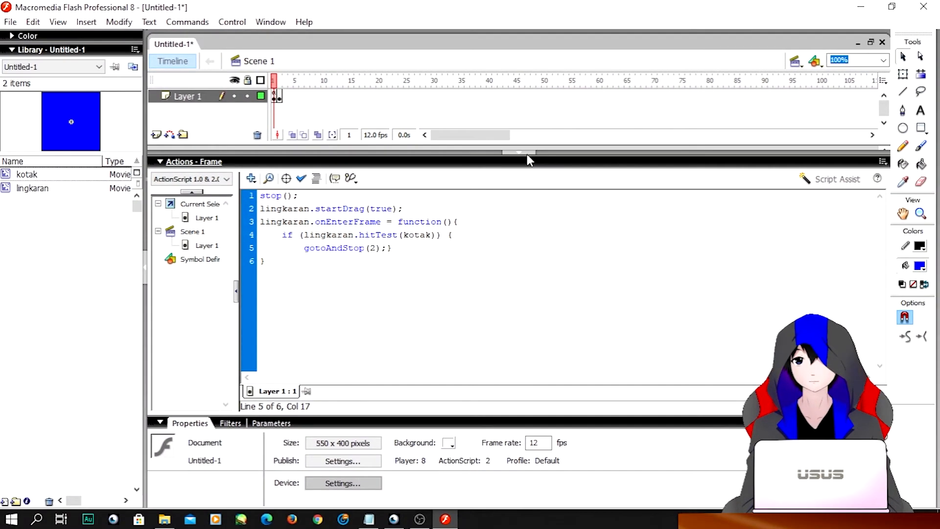
- Collapse the script editor and test the movie by moving the red circle onto the blue square
click(794, 69)
key(ctrl+Return)
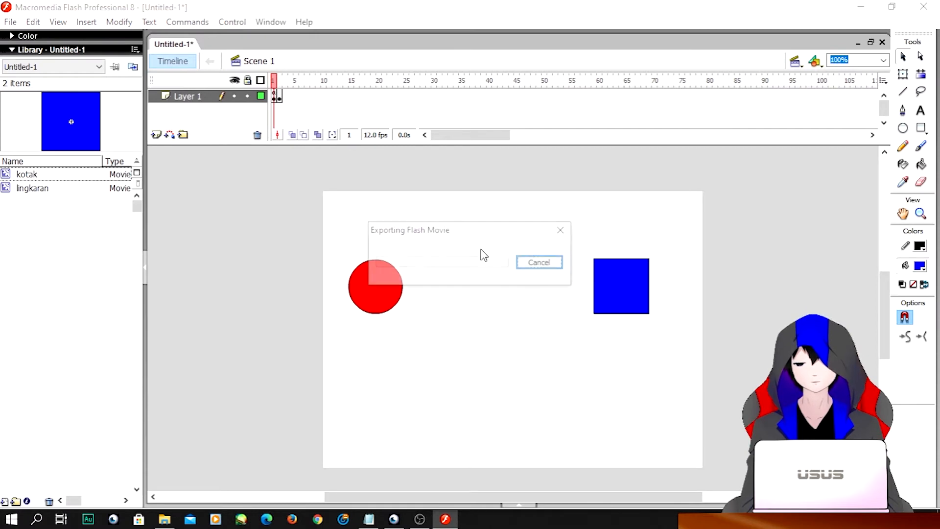
drag(405, 212, 557, 261)
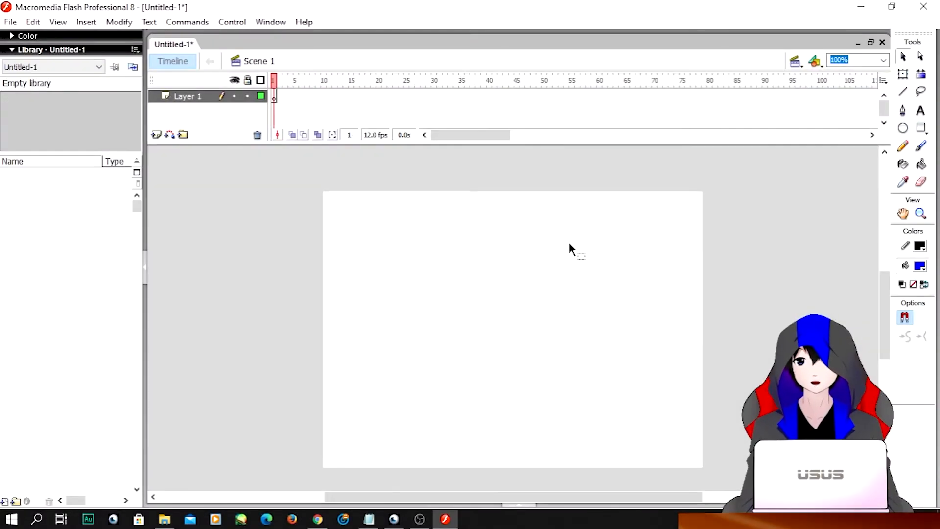
- Rename Layer 1 of the empty document to "karakter"
double_click(195, 98)
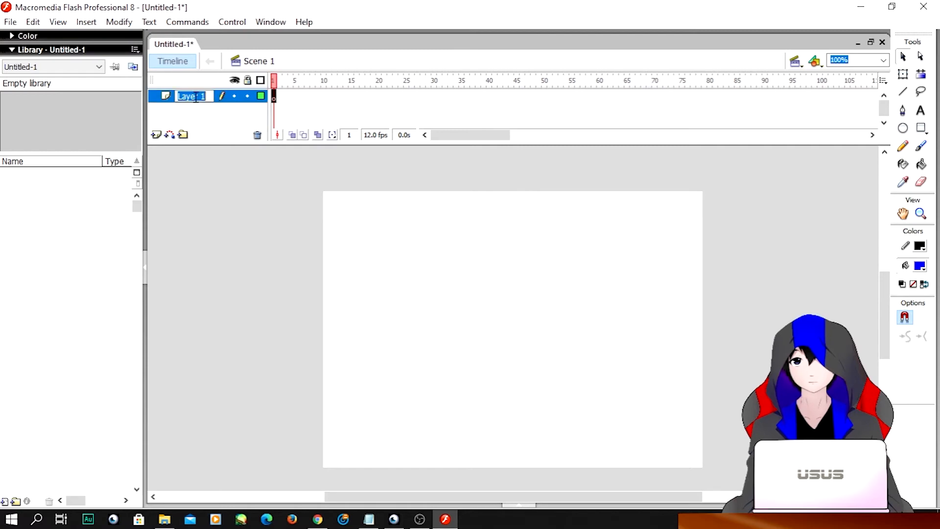
click(196, 97)
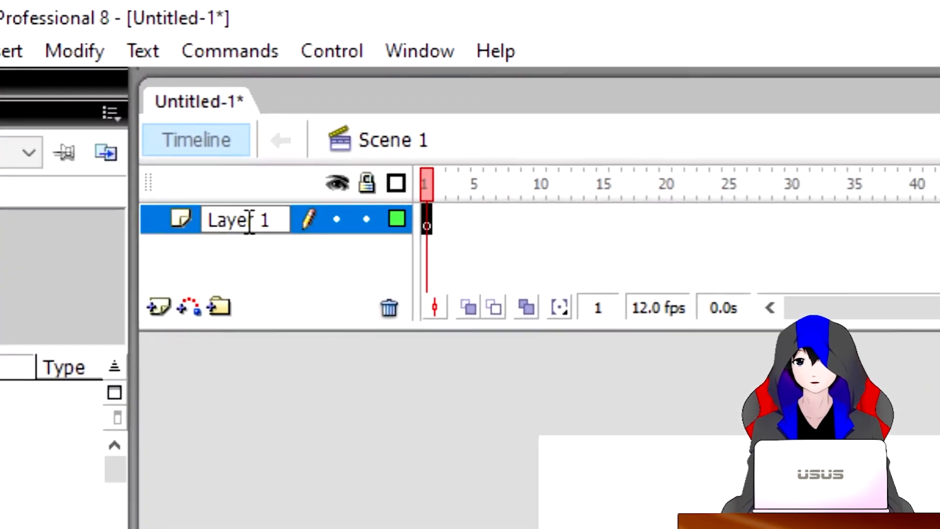
key(BackSpace)
key(BackSpace)
key(BackSpace)
key(BackSpace)
key(BackSpace)
key(BackSpace)
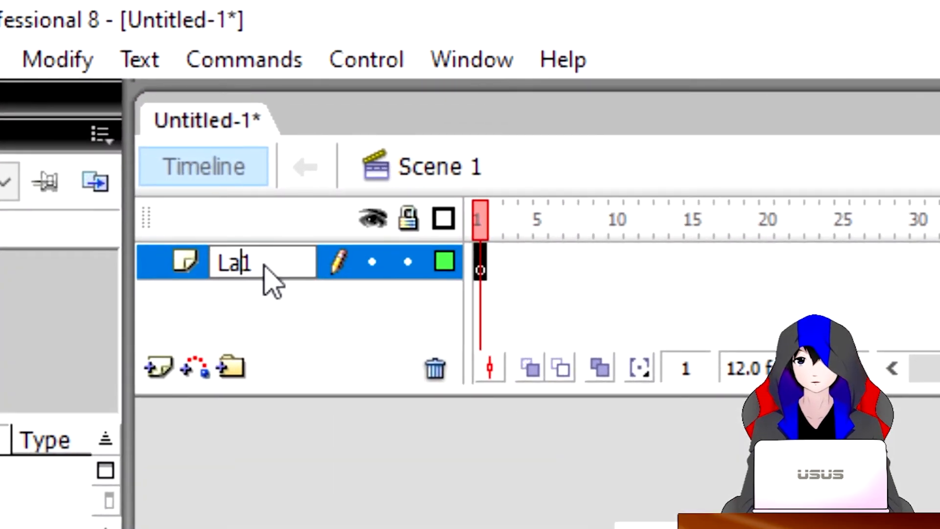
text(karakter)
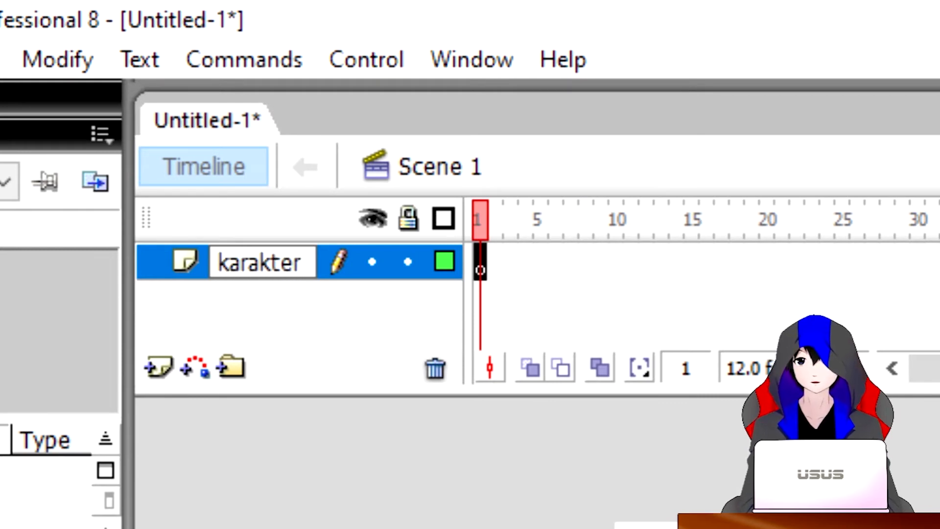
key(Return)
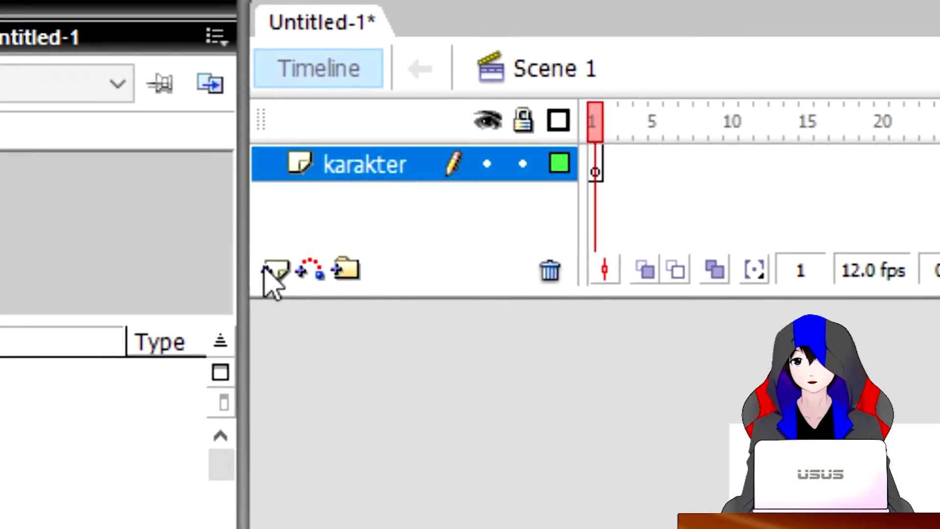
- Insert a new layer above karakter and name it "tanah"
click(157, 367)
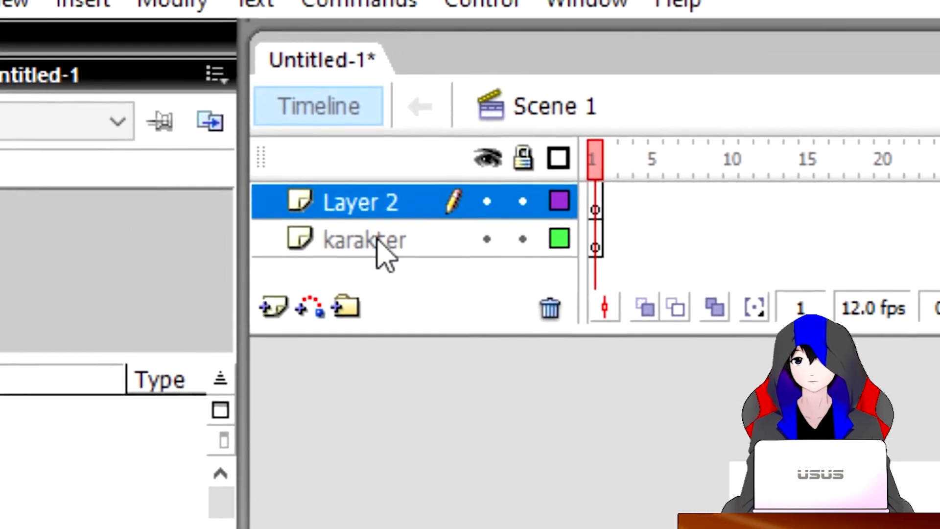
double_click(350, 264)
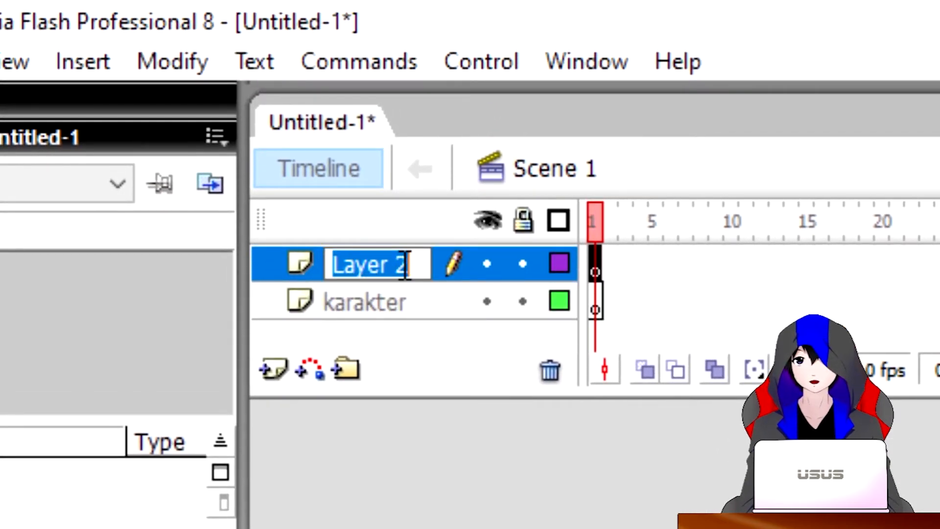
text(tanah)
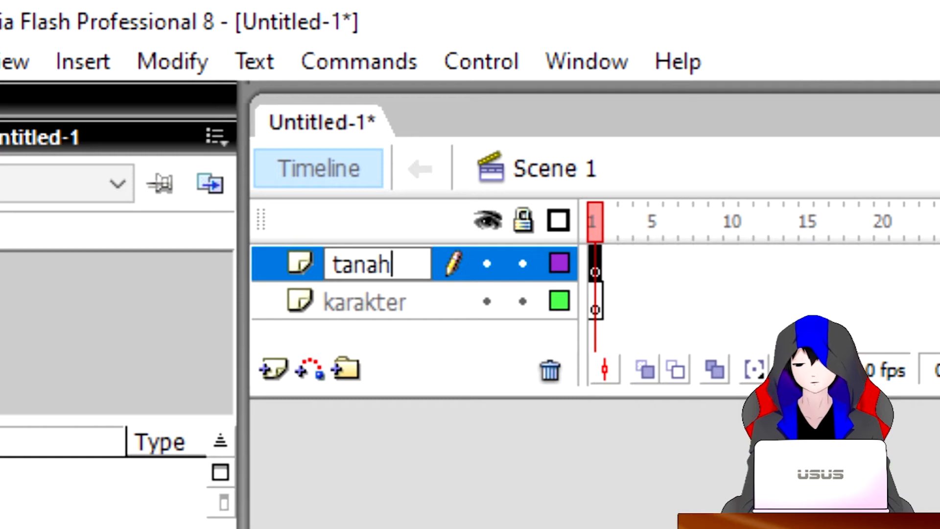
key(Return)
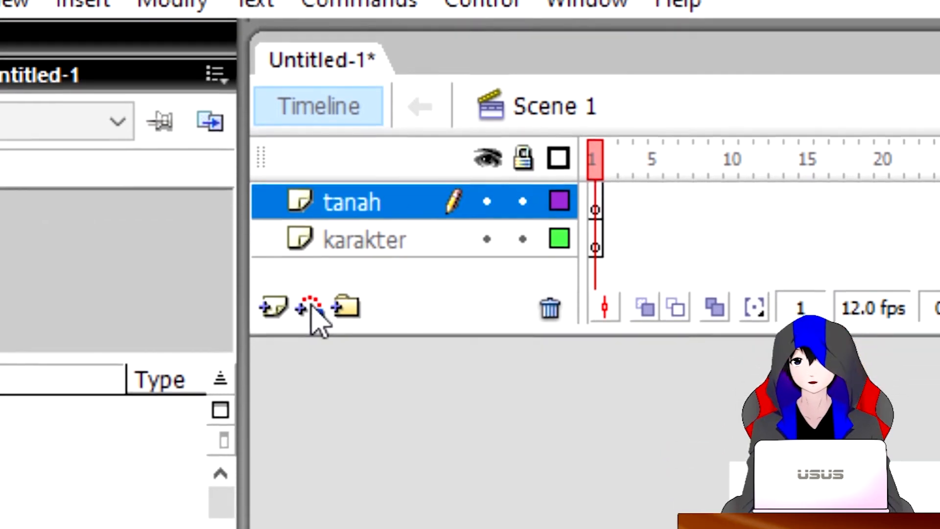
- Insert a new layer above tanah and name it "point"
click(273, 368)
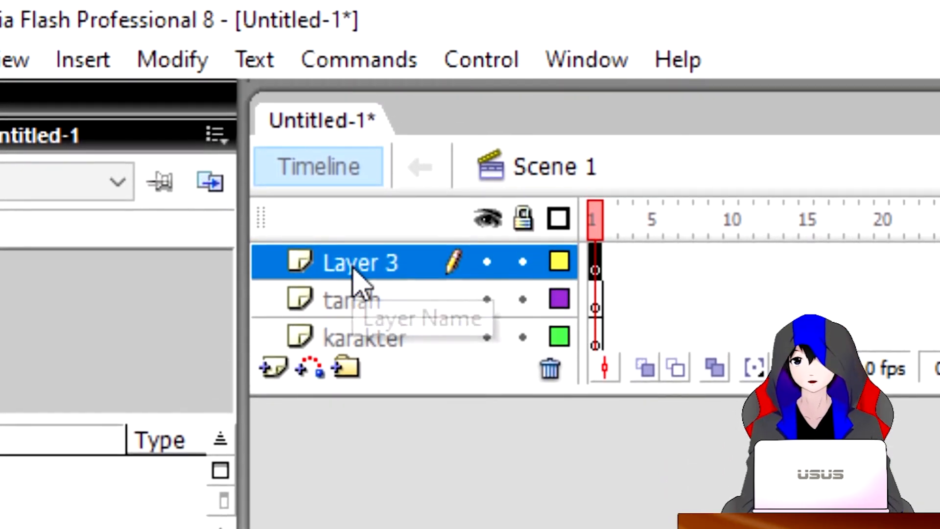
double_click(353, 268)
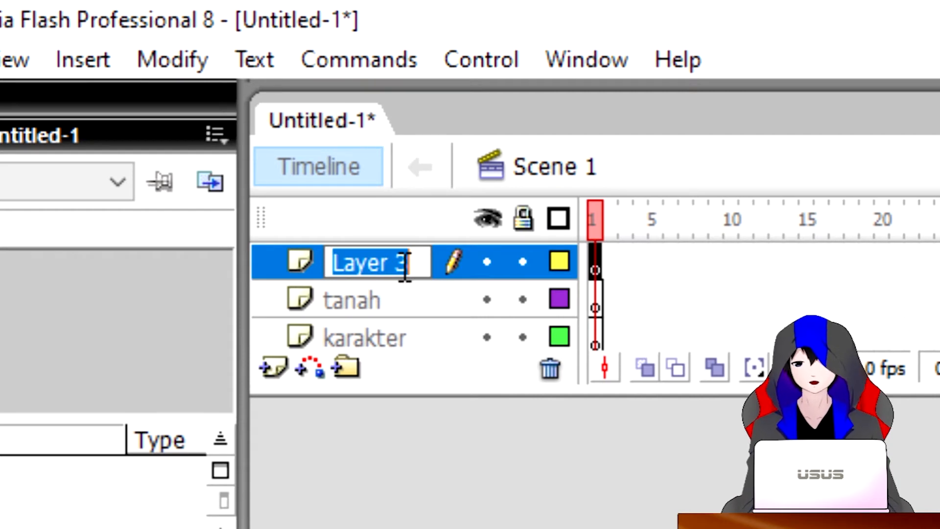
text(point)
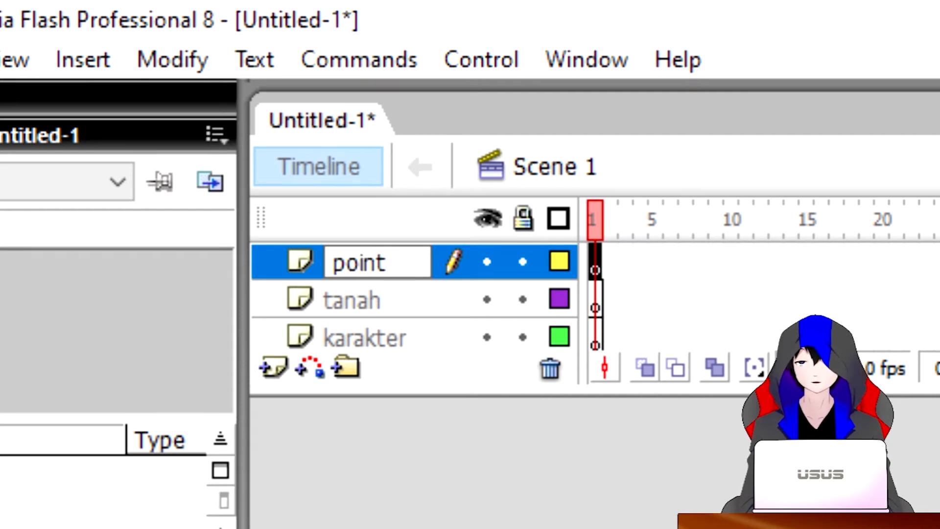
key(Return)
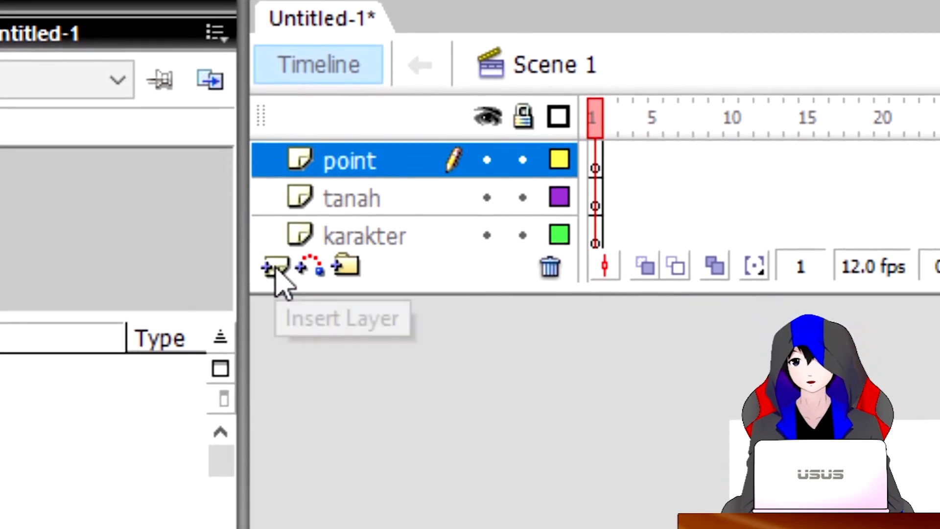
- Insert a layer named "script" above point and enlarge the timeline area to fit all four layers
click(273, 368)
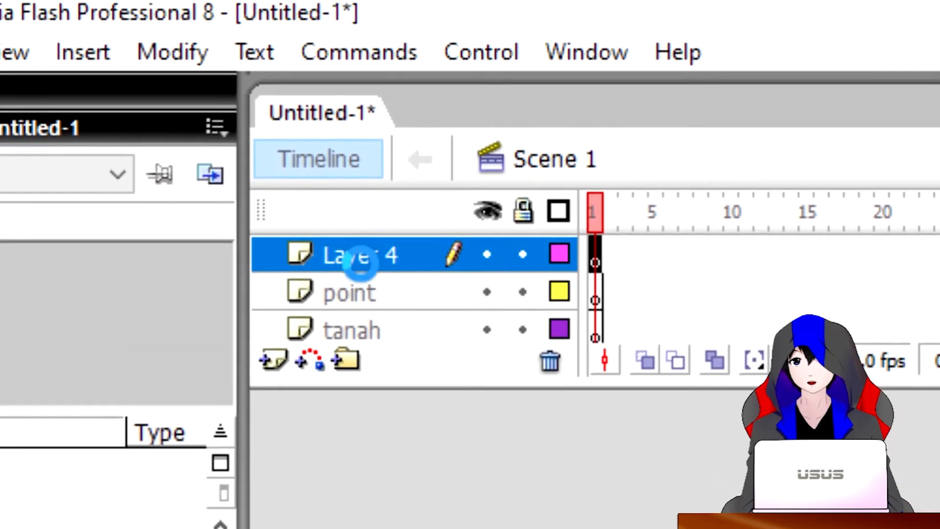
double_click(396, 202)
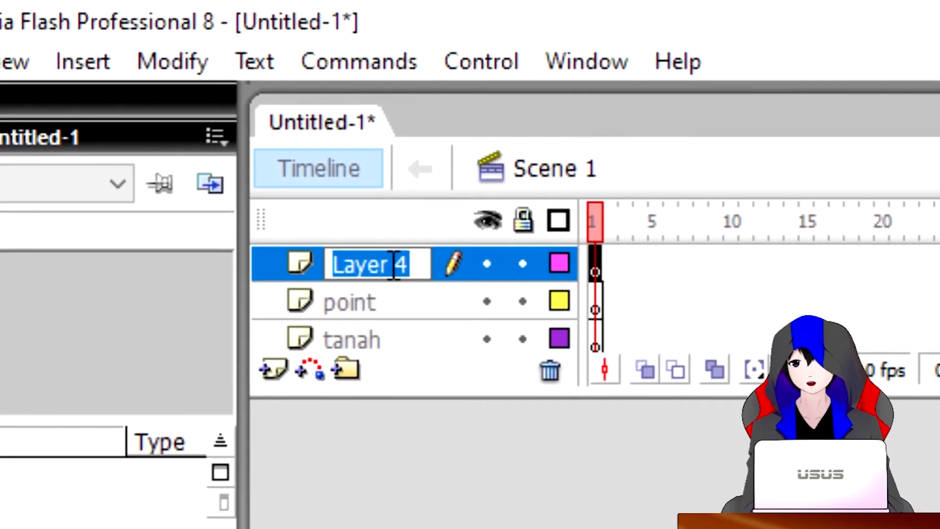
text(script)
key(Return)
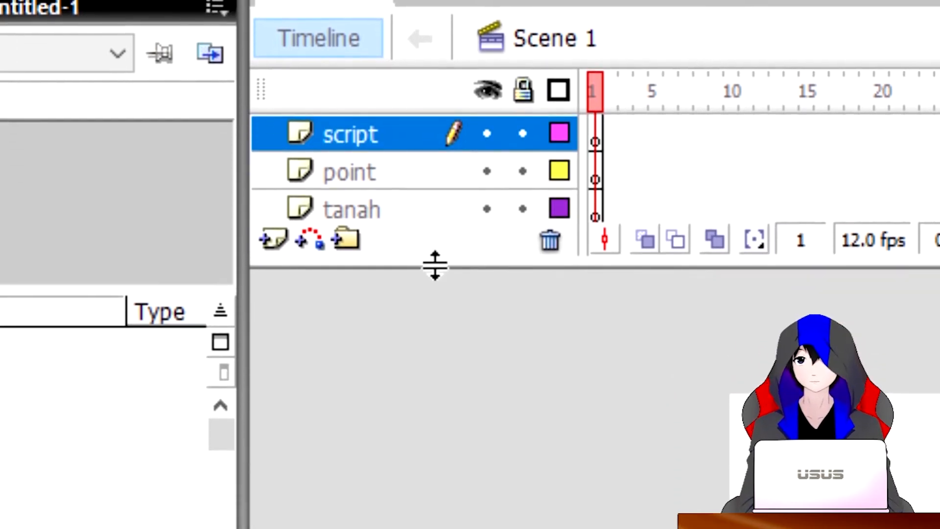
drag(435, 396, 427, 489)
drag(427, 274, 428, 274)
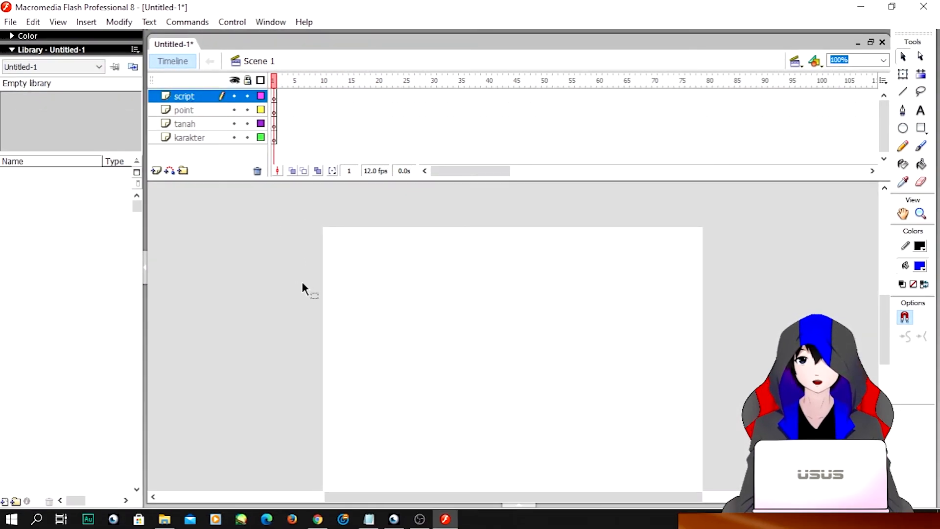
- Draw the character's round blue head, narrow oval body and two small round hands on frame 1 of the karakter layer with the Oval tool
click(275, 138)
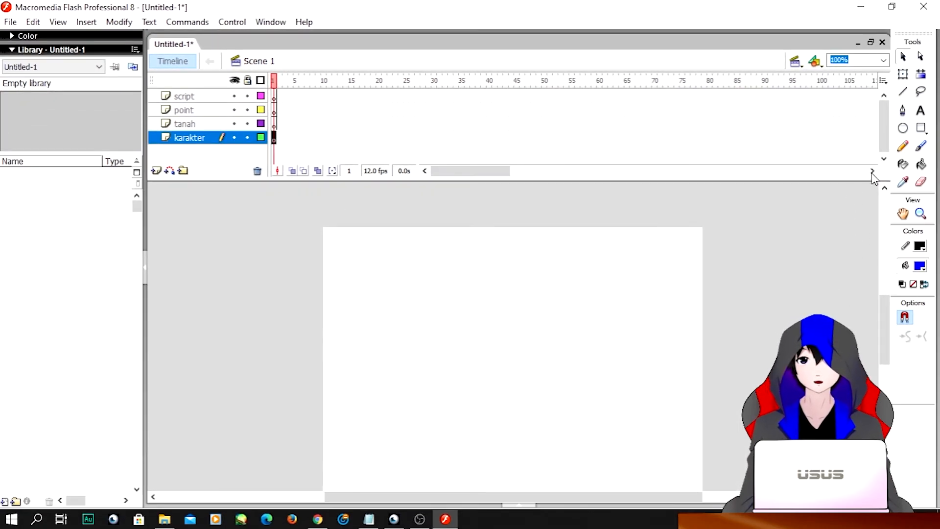
click(903, 129)
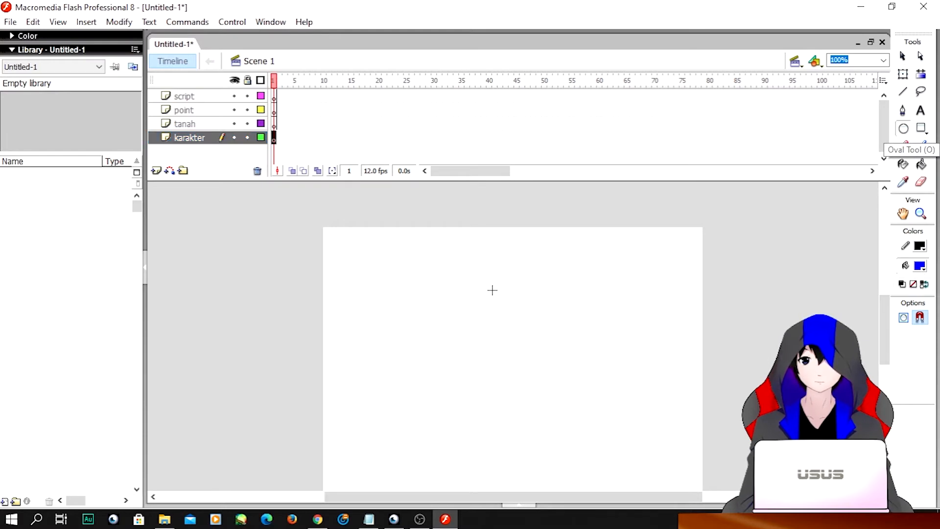
drag(426, 293, 427, 293)
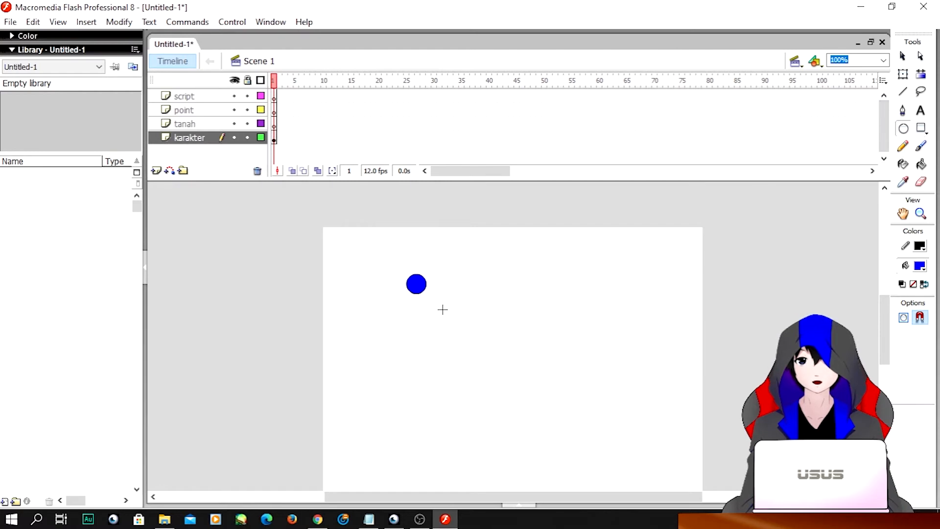
drag(420, 319, 420, 322)
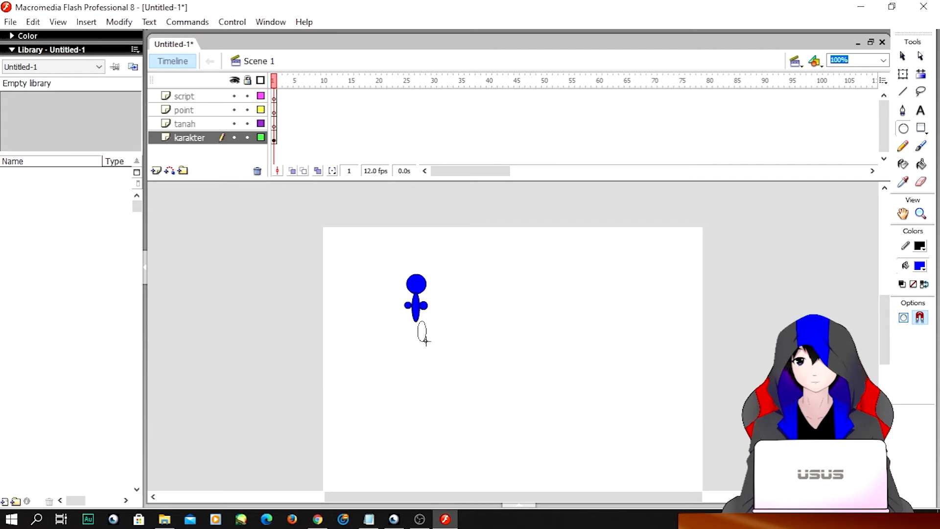
drag(426, 341, 425, 342)
key(ctrl+z)
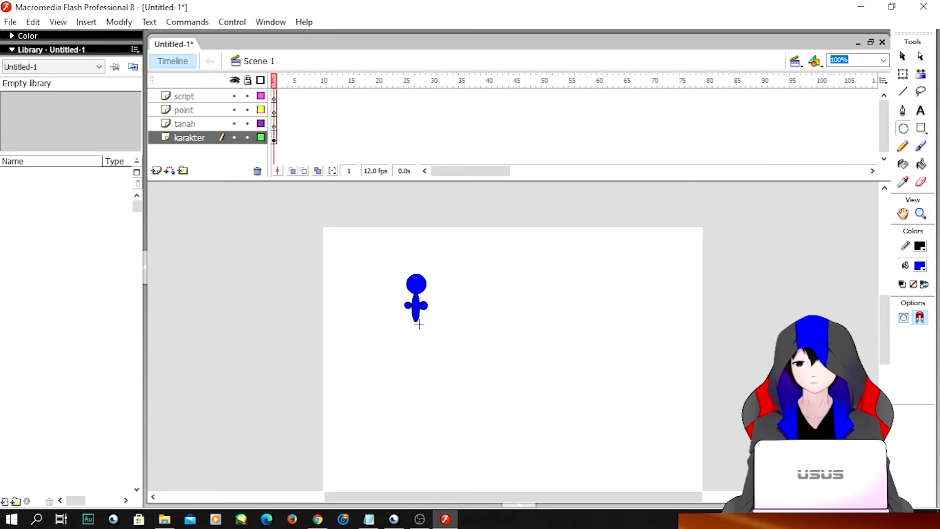
drag(422, 338, 423, 341)
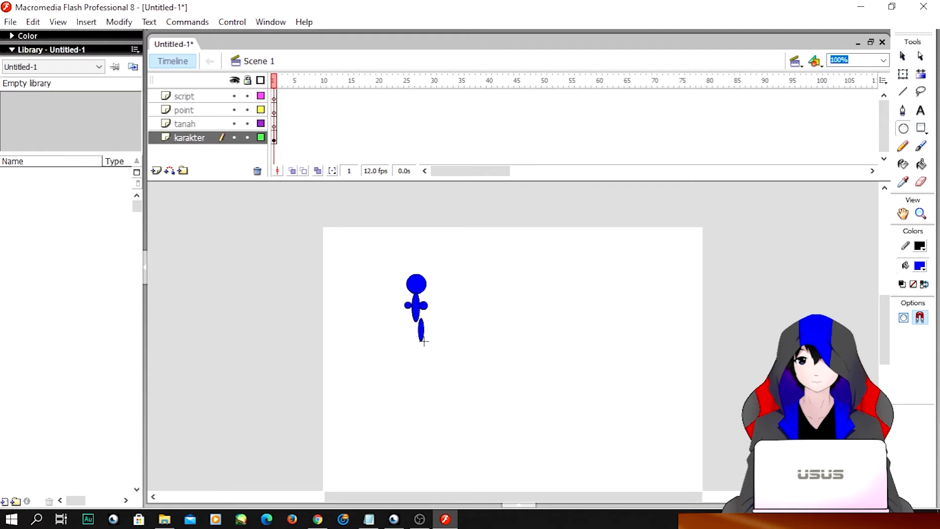
key(ctrl+equal)
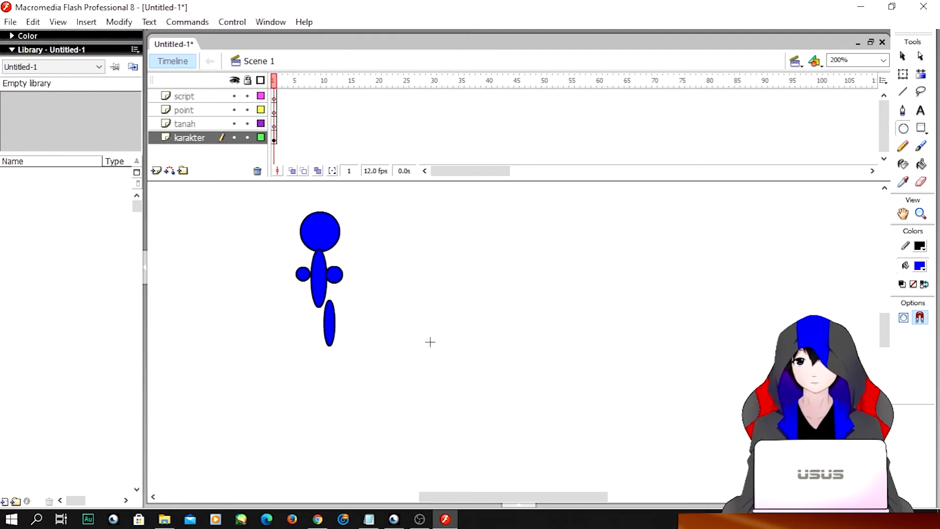
key(ctrl+z)
- Draw two overlapping upright blue ovals below the character's body as its legs
drag(313, 302, 333, 350)
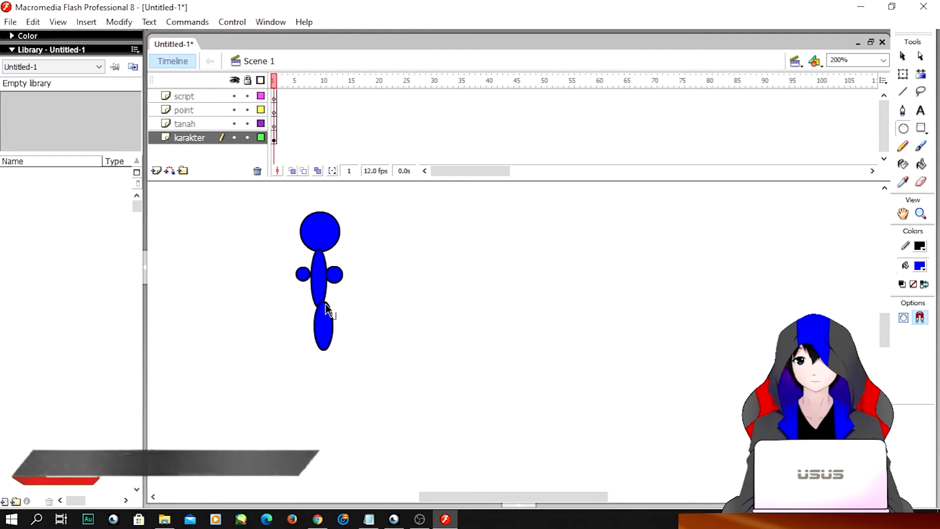
drag(325, 301, 306, 349)
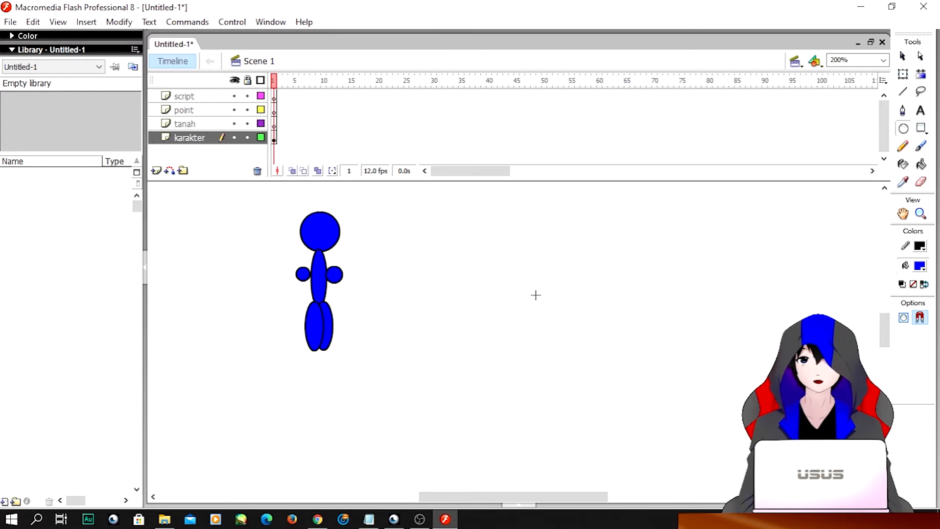
- Convert the whole blue character drawing into a movie clip symbol named "karakter"
click(902, 57)
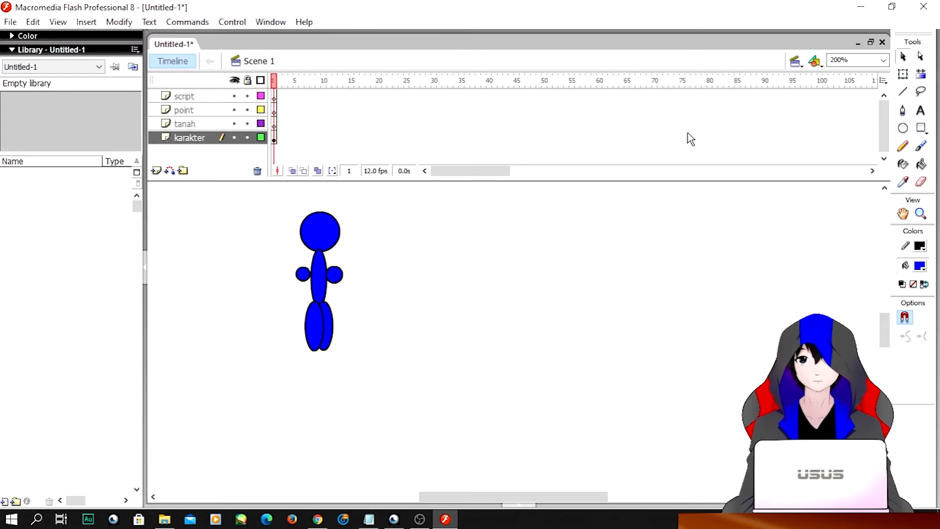
drag(248, 207, 372, 370)
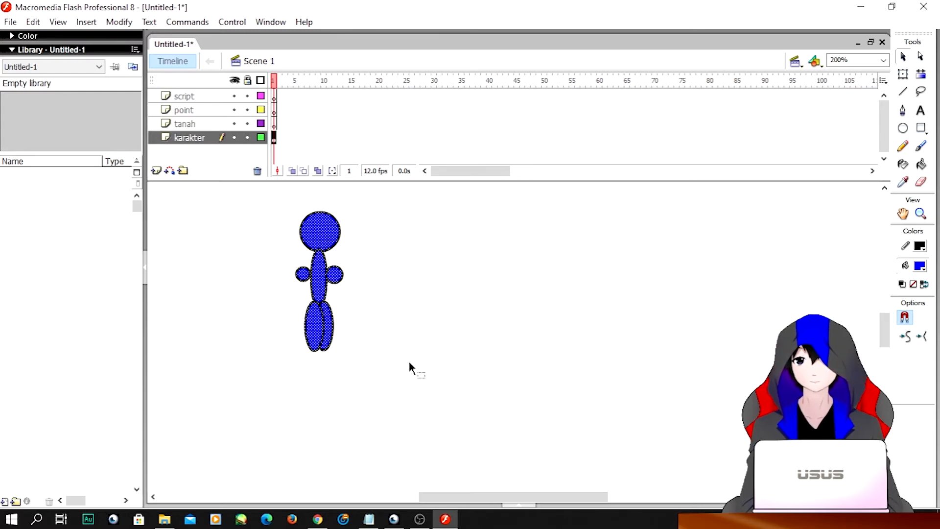
key(F8)
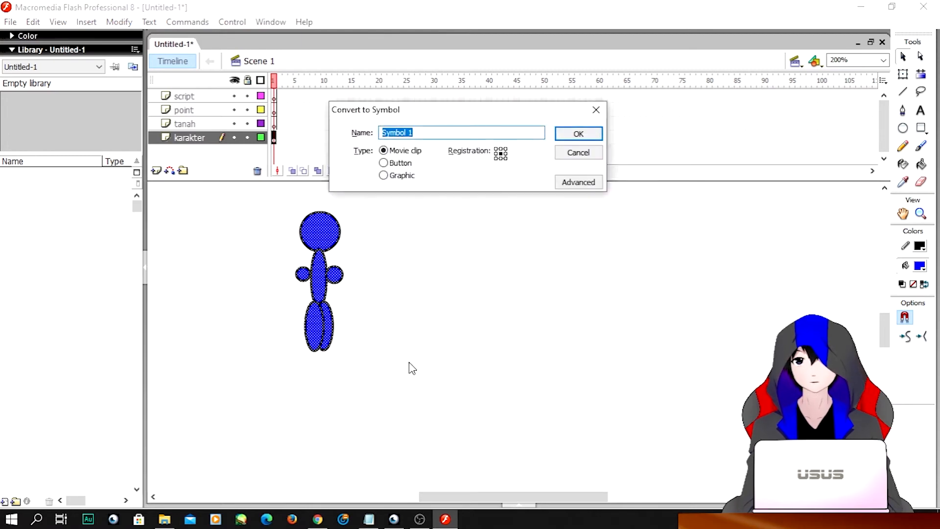
text(karakter)
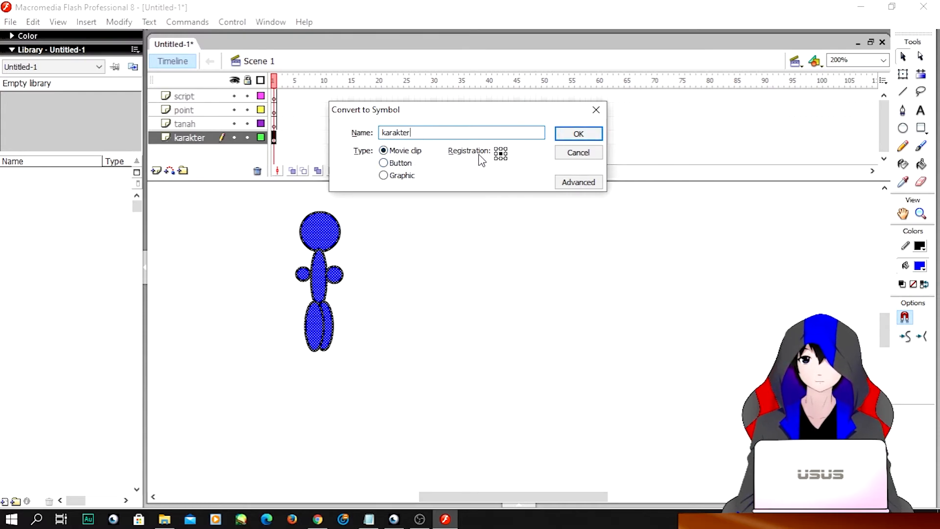
click(577, 137)
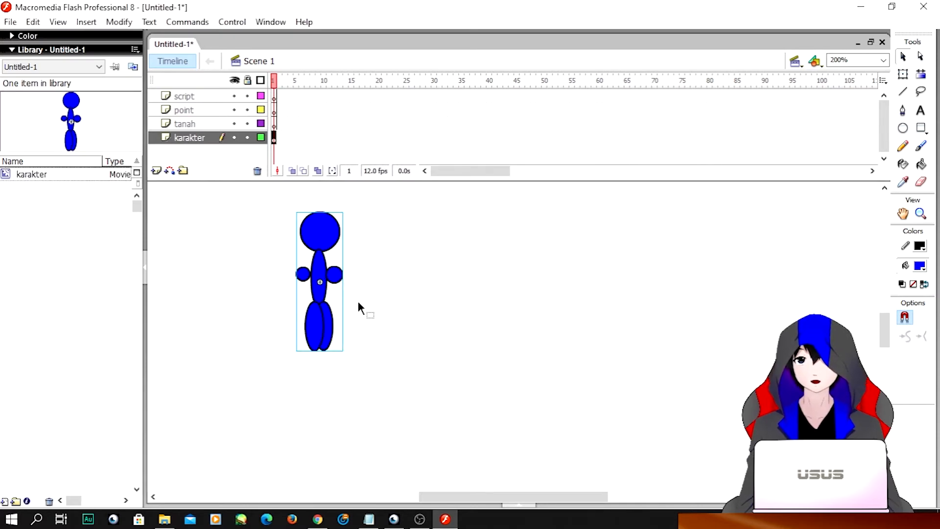
click(400, 268)
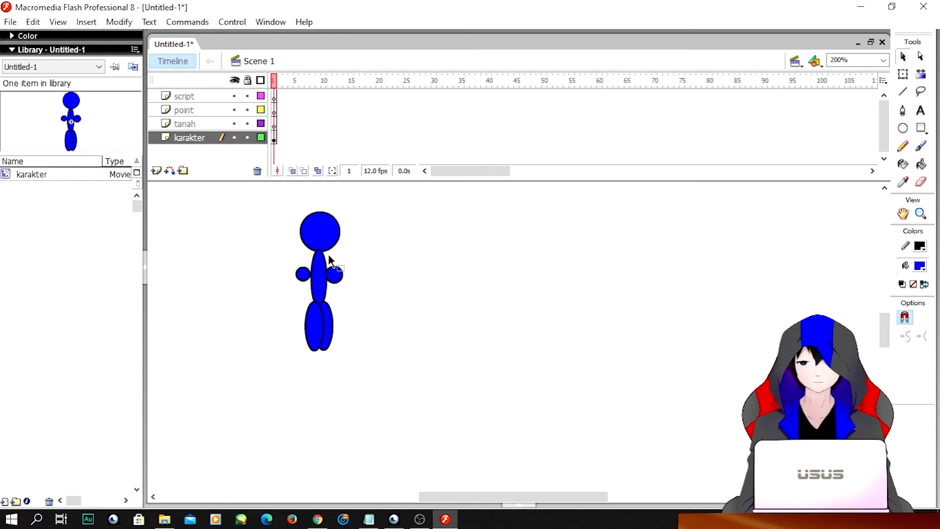
- Set the stage view to 100% and move the character down and closer to the stage's left edge
key(ctrl+1)
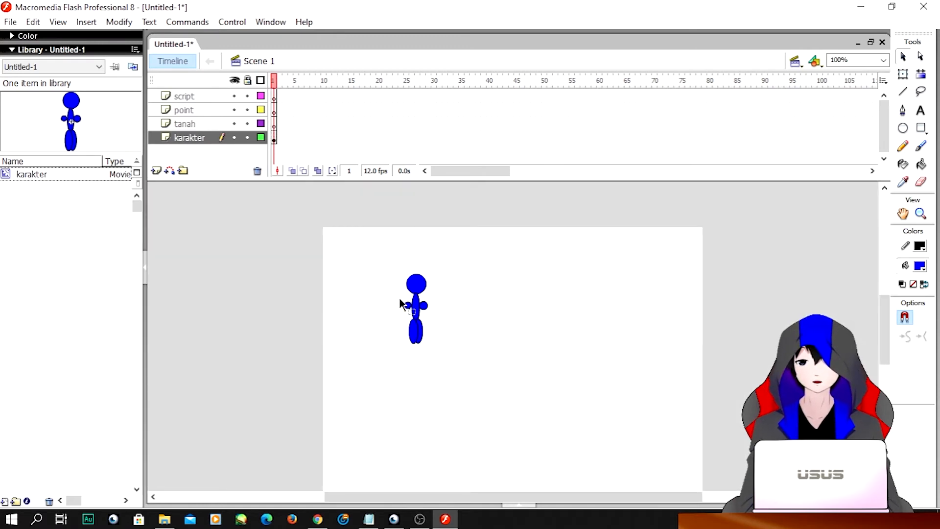
click(416, 306)
drag(417, 310, 383, 343)
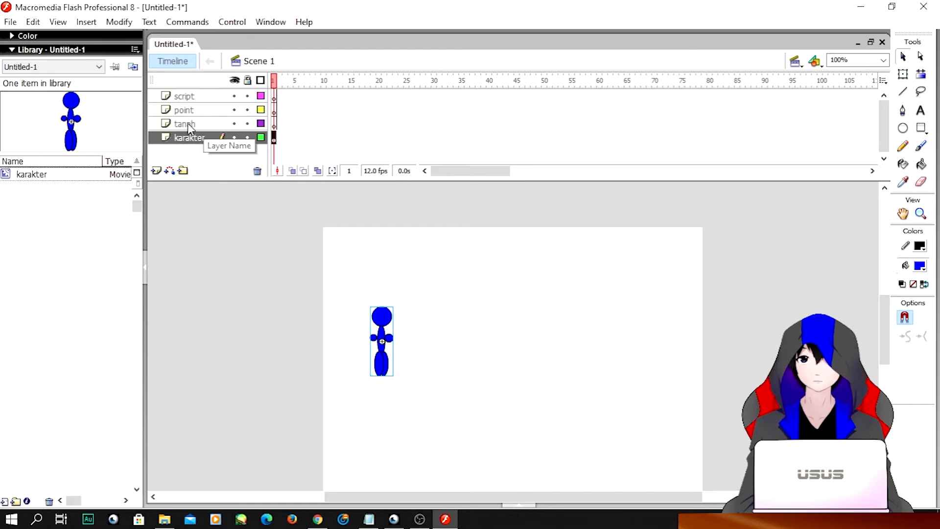
- Paint uneven orange-brown ground across the full width of the stage's lower edge on frame 1 of the tanah layer with the Brush tool
click(275, 124)
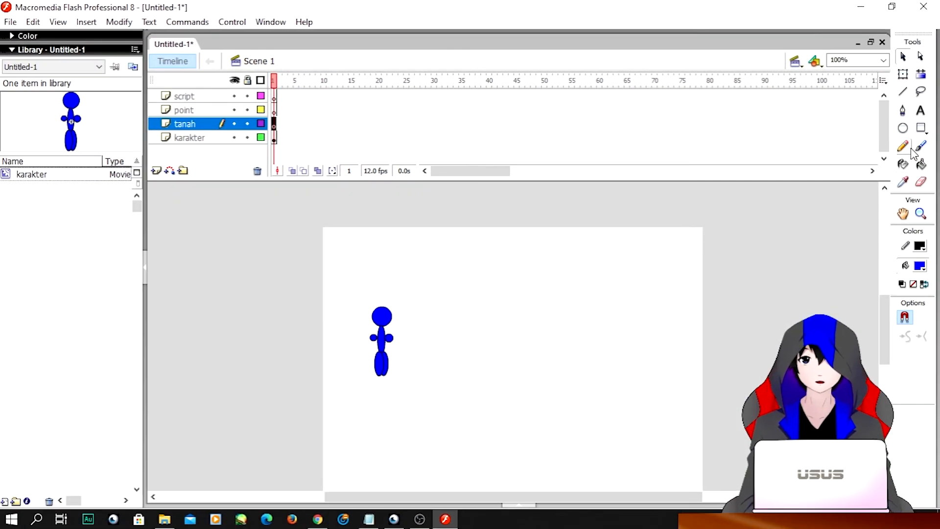
click(921, 146)
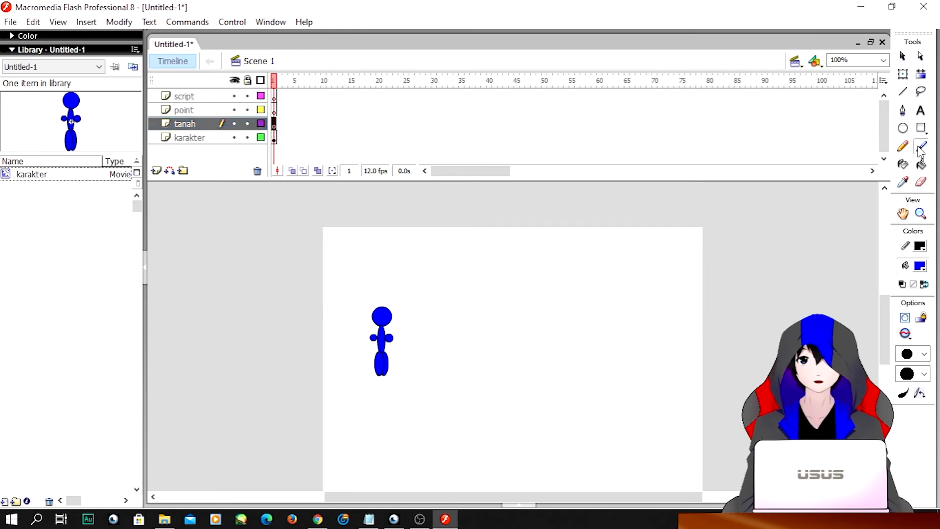
click(920, 265)
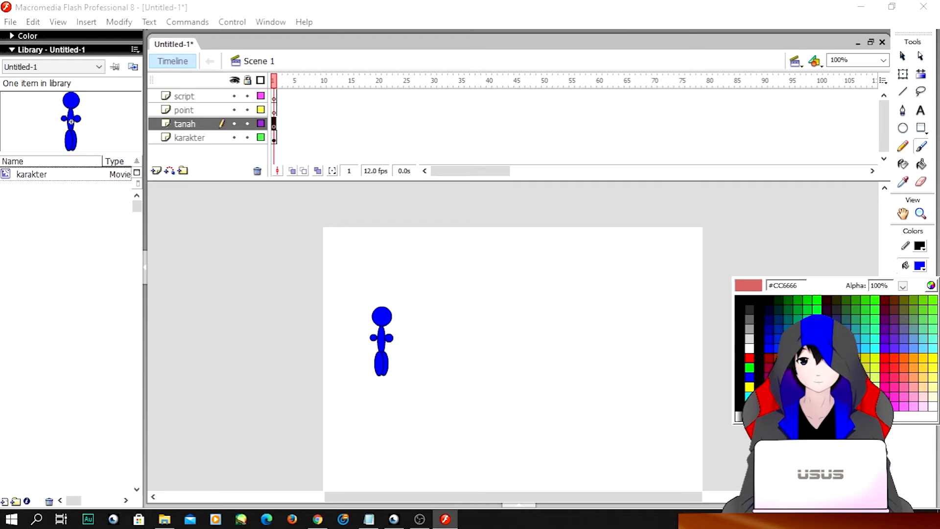
click(836, 378)
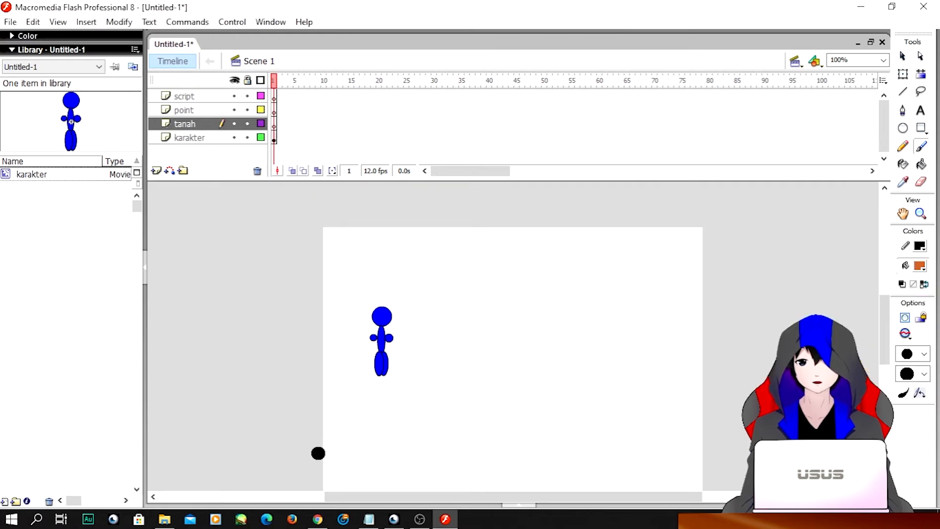
mouse_move(323, 455)
mouse_down()
mouse_move(362, 464)
mouse_move(355, 482)
mouse_move(320, 481)
mouse_move(329, 486)
mouse_move(483, 497)
mouse_move(396, 473)
mouse_move(539, 477)
mouse_move(514, 484)
mouse_move(399, 474)
mouse_move(525, 482)
mouse_move(464, 482)
mouse_move(555, 475)
mouse_move(478, 456)
mouse_move(578, 477)
mouse_move(508, 462)
mouse_move(480, 473)
mouse_move(514, 488)
mouse_move(630, 481)
mouse_move(596, 473)
mouse_move(556, 479)
mouse_move(723, 489)
mouse_move(611, 487)
mouse_move(699, 484)
mouse_move(672, 469)
mouse_move(680, 470)
mouse_move(653, 471)
mouse_move(694, 459)
mouse_move(674, 464)
mouse_move(711, 463)
mouse_move(687, 474)
mouse_move(703, 479)
mouse_move(700, 465)
mouse_move(588, 485)
mouse_move(436, 479)
mouse_move(442, 471)
mouse_move(395, 466)
mouse_move(402, 453)
mouse_move(367, 457)
mouse_move(411, 458)
mouse_up()
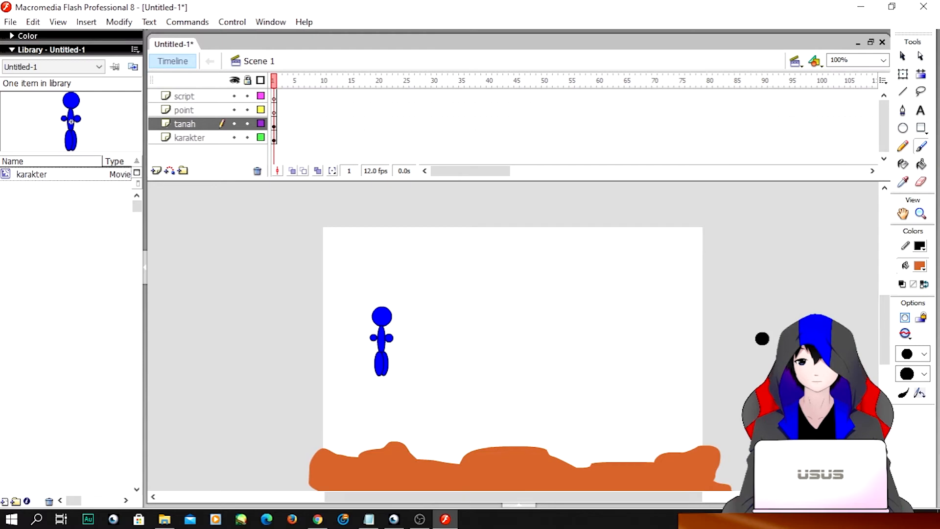
- Convert the painted ground into a movie clip symbol named "tanah"
key(v)
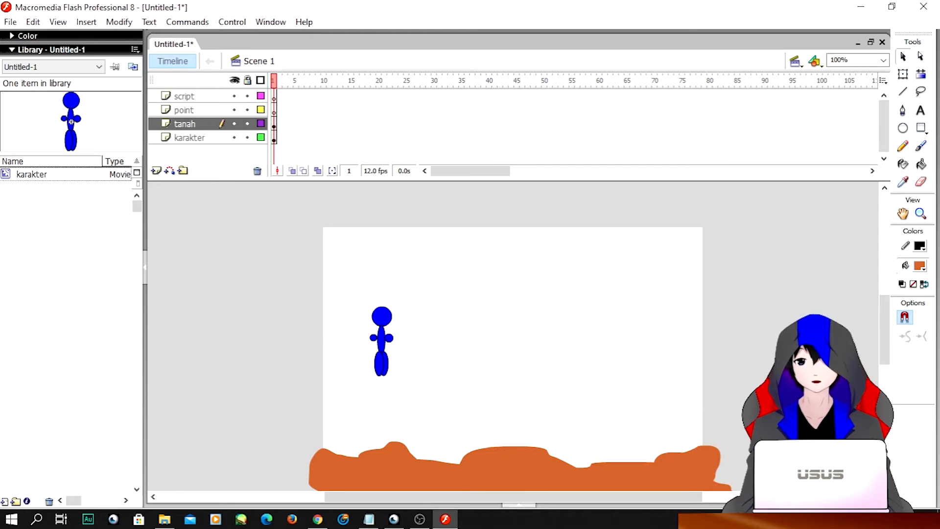
click(468, 450)
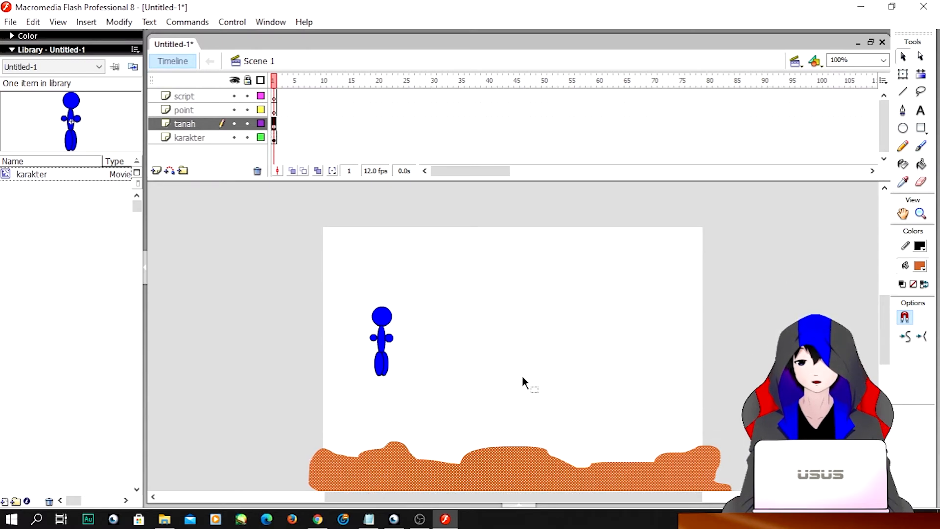
scroll(521, 378, down, 3)
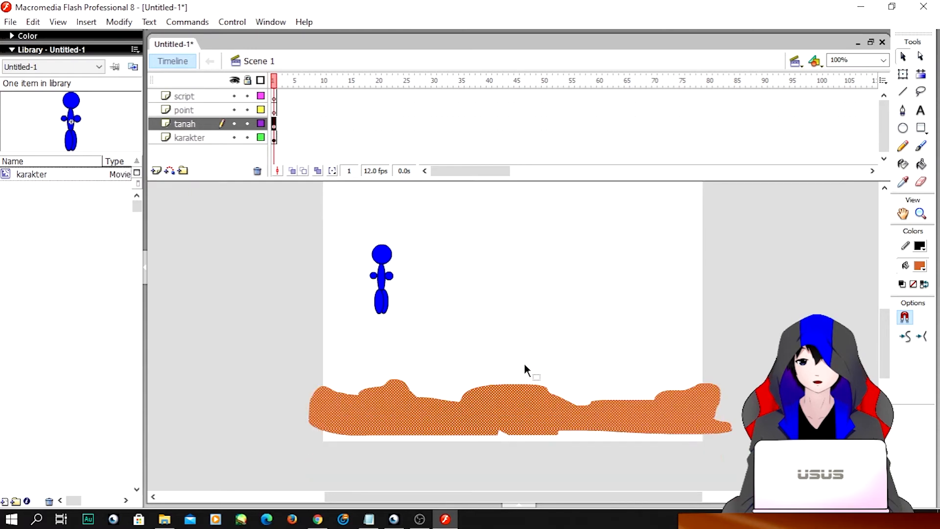
key(F8)
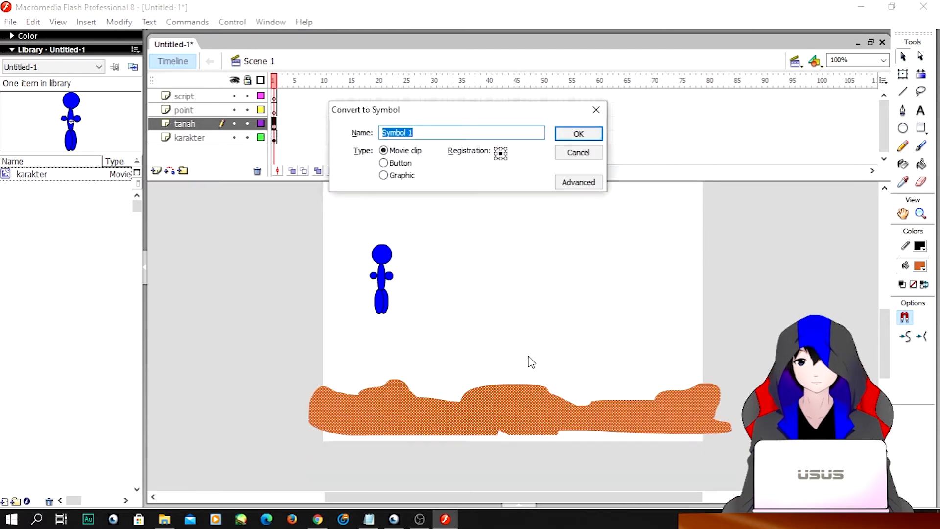
text(tana)
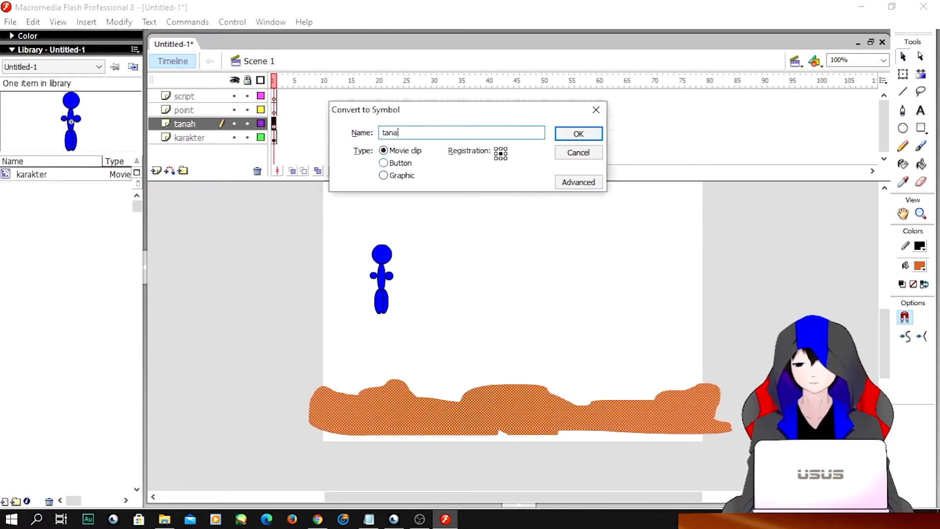
text(h)
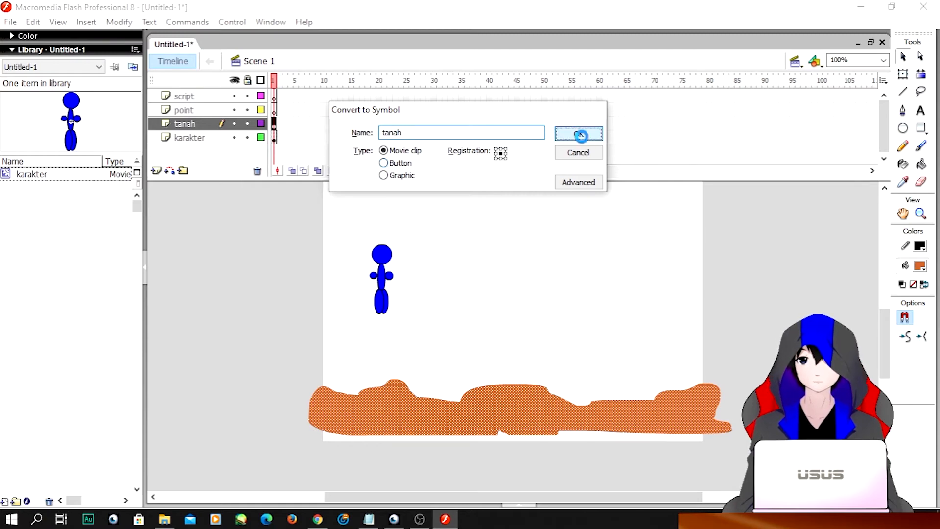
click(578, 133)
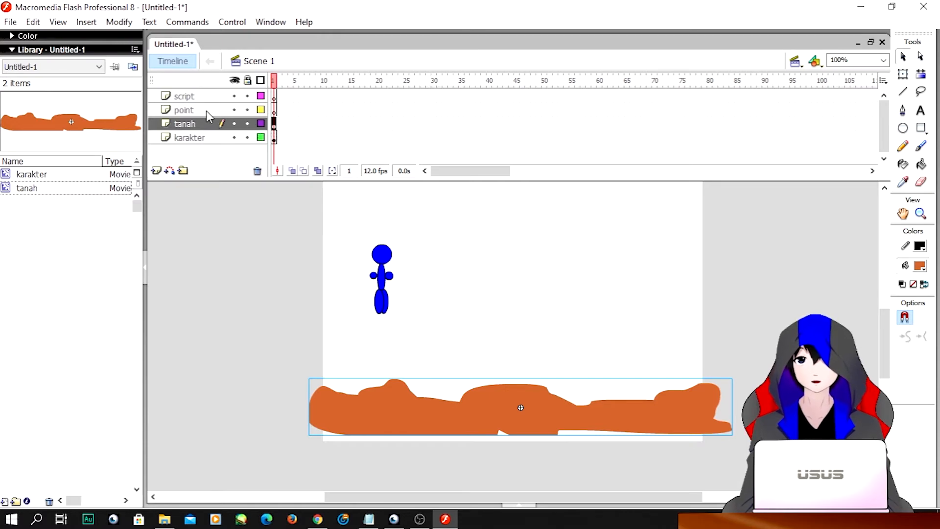
- Draw a small upright yellow oval above the ground, right of the character, on frame 1 of the point layer
click(275, 111)
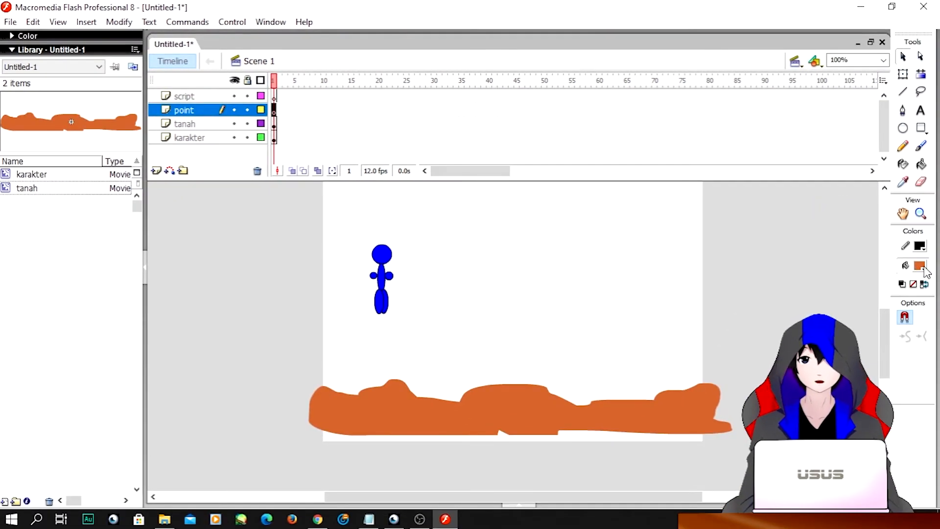
click(925, 272)
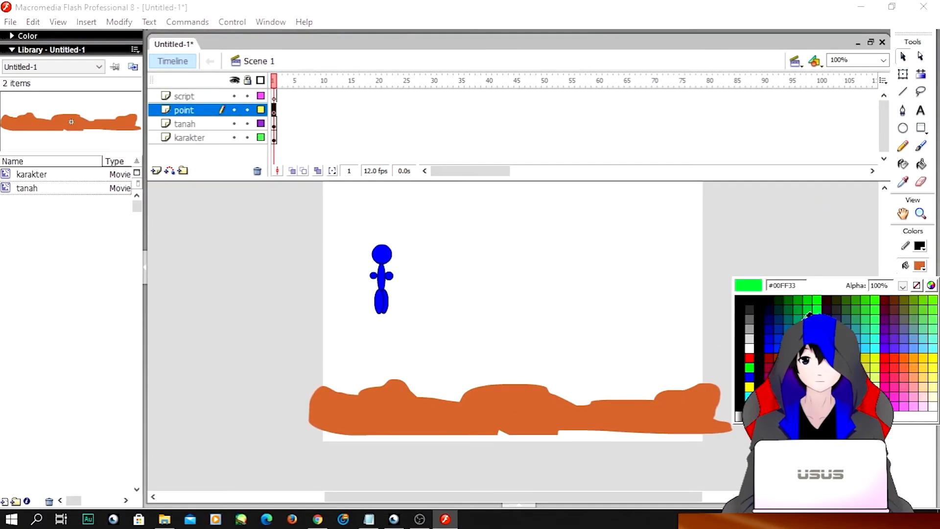
click(740, 386)
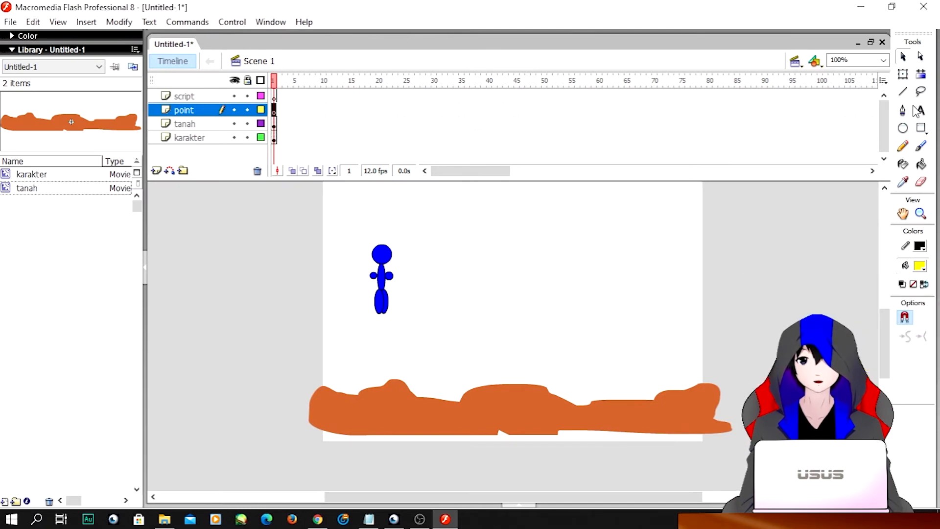
click(903, 128)
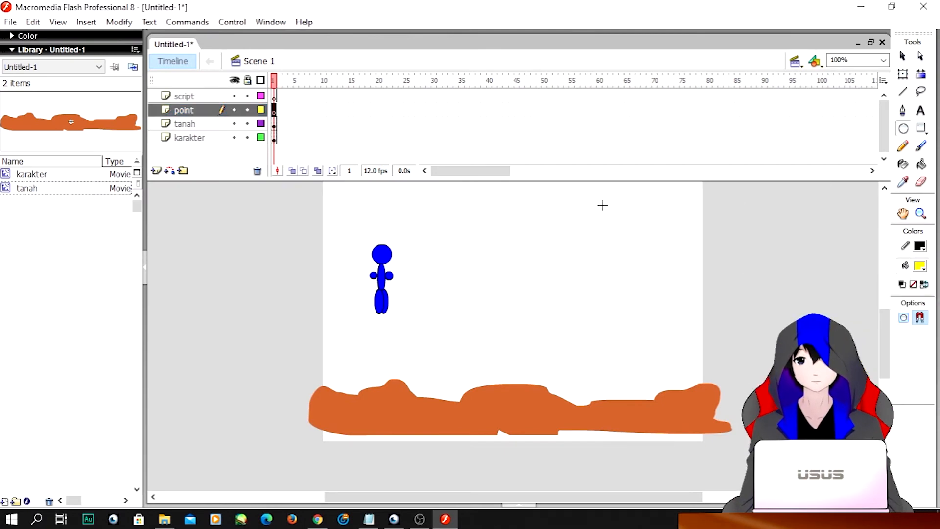
drag(612, 227, 601, 204)
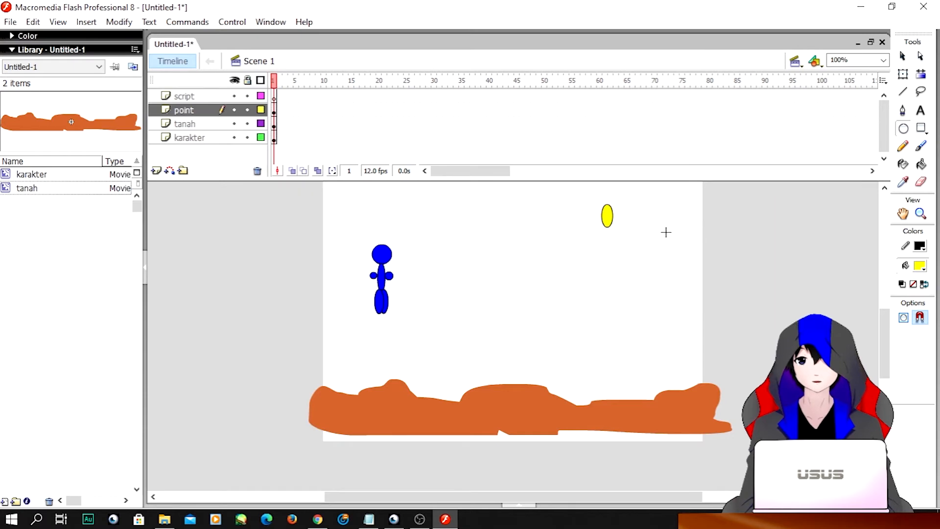
- Convert the yellow oval with its outline into a movie clip symbol named "point"
click(902, 57)
drag(625, 201, 562, 243)
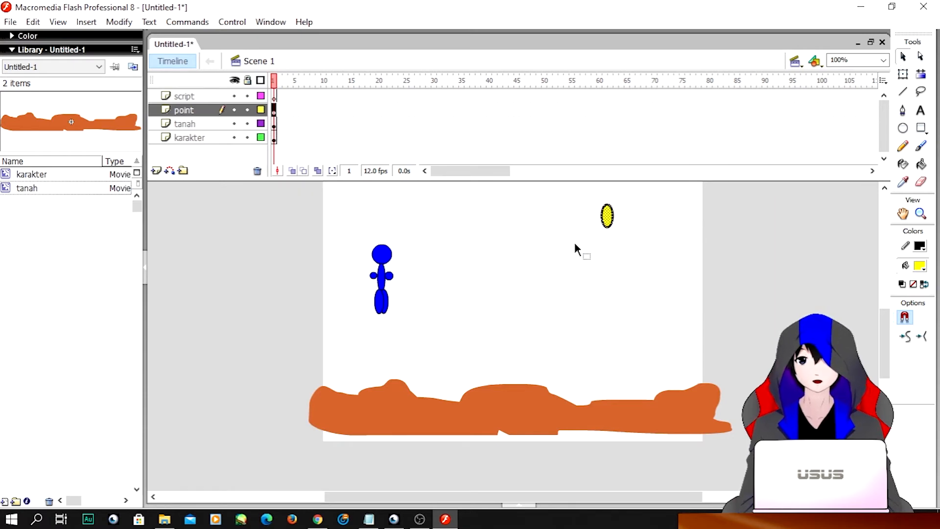
key(F8)
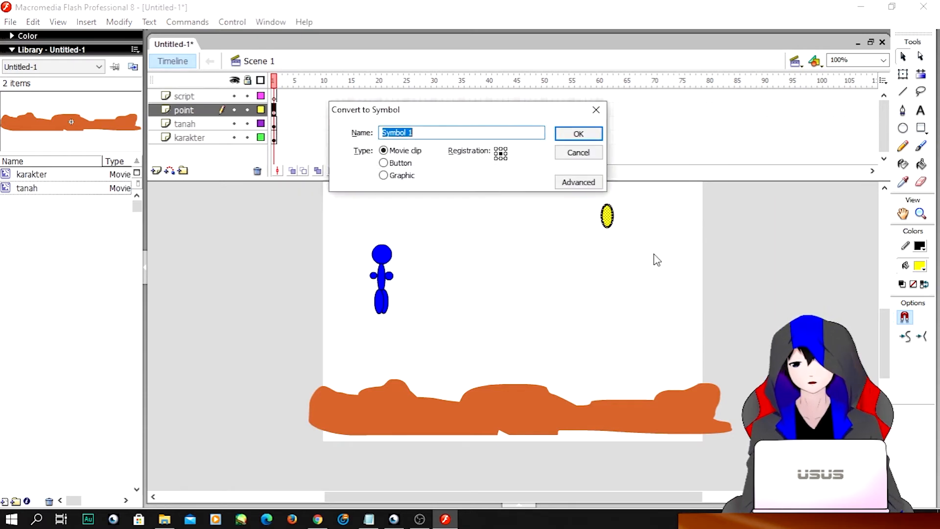
text(point)
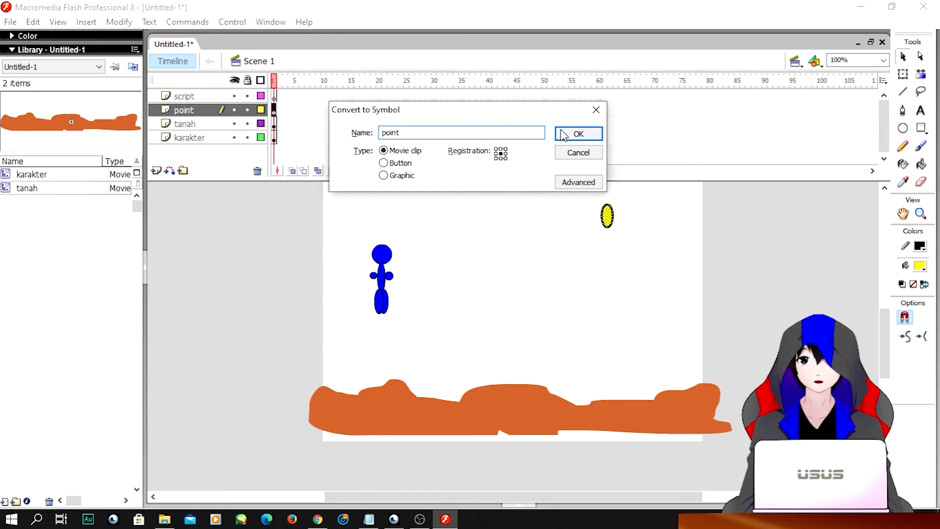
click(577, 136)
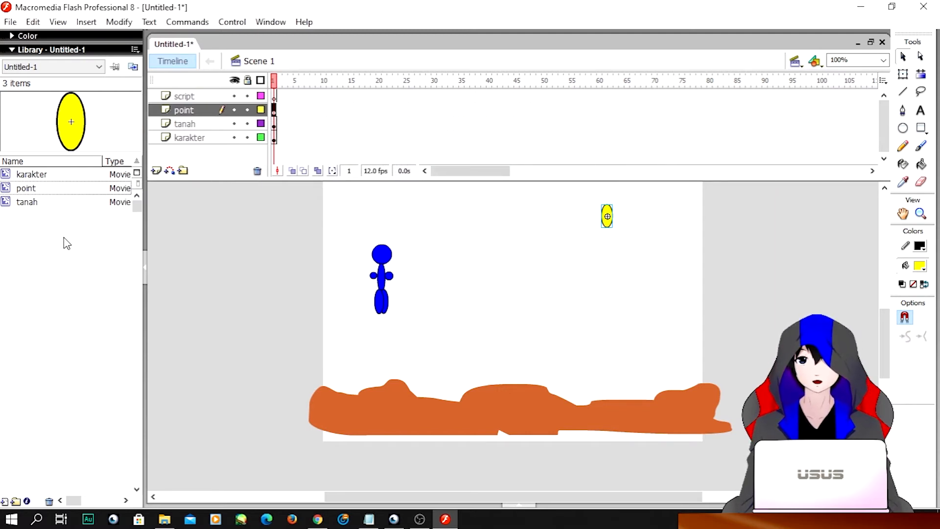
- Check the karakter, point and tanah symbols in the library and the contents of the karakter and tanah layers
click(33, 176)
click(33, 189)
click(30, 200)
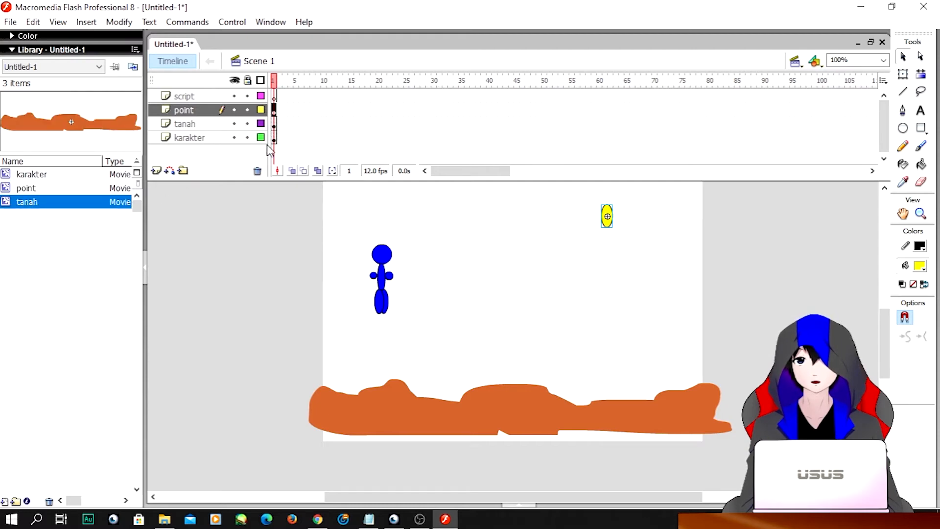
click(223, 138)
click(198, 124)
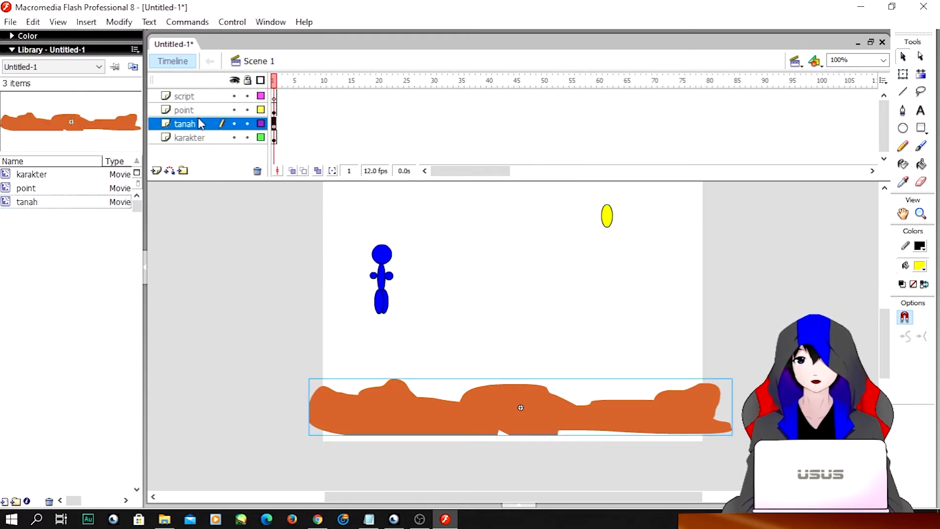
- Draw a dynamic text field about 104 by 52 pixels on the point layer, between the character and the yellow oval, and show its properties
click(199, 110)
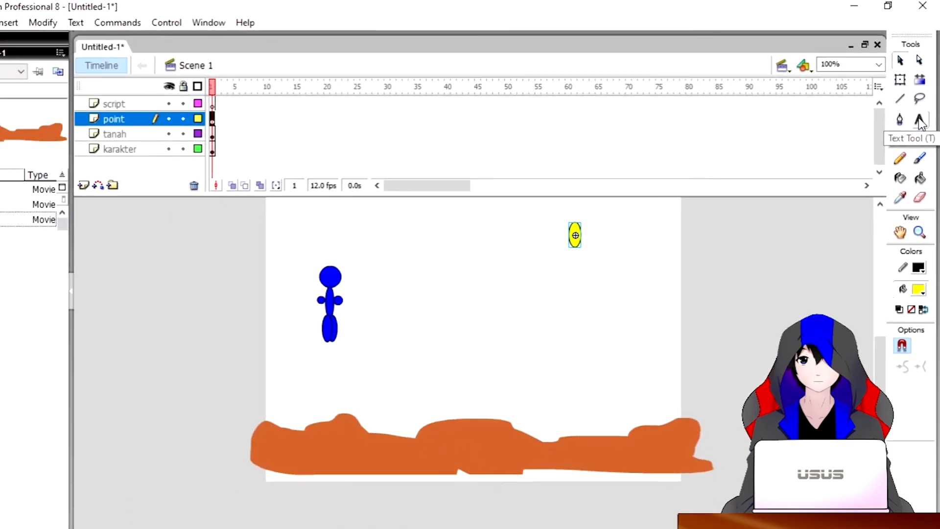
click(890, 259)
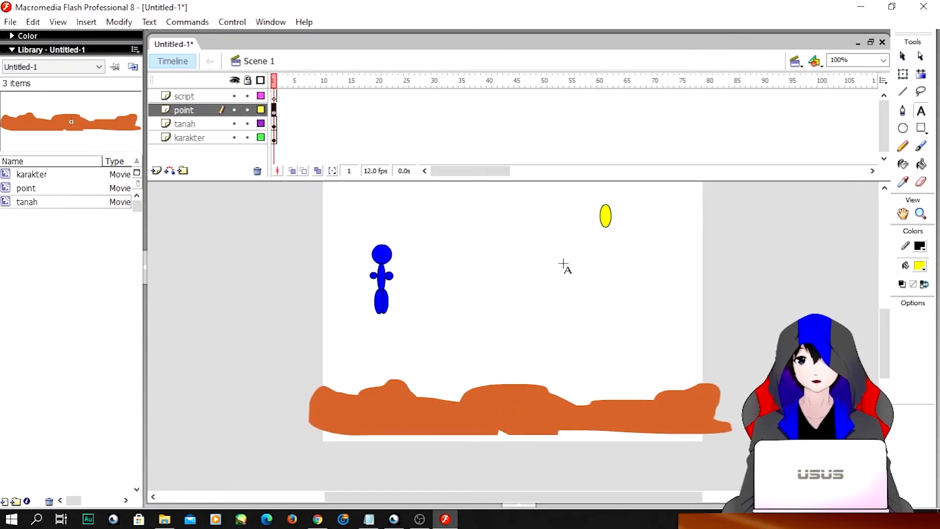
drag(461, 187, 532, 223)
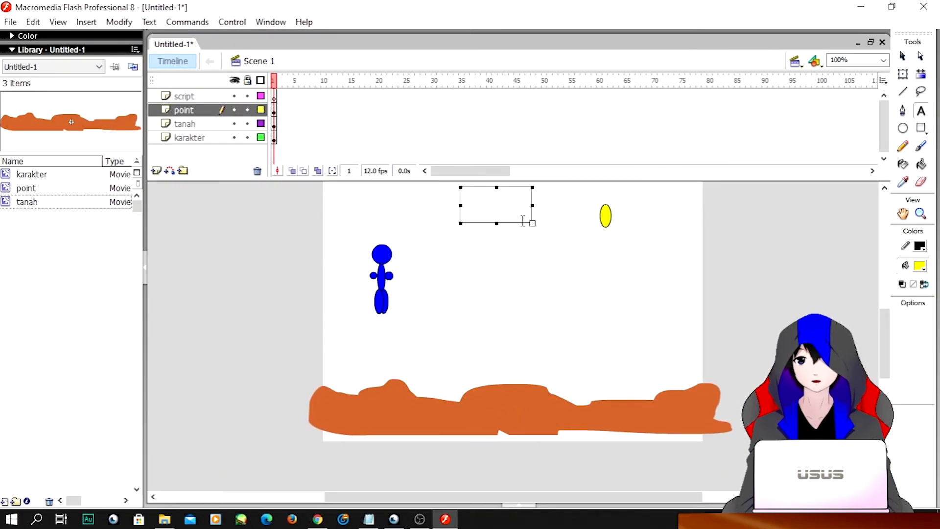
click(517, 504)
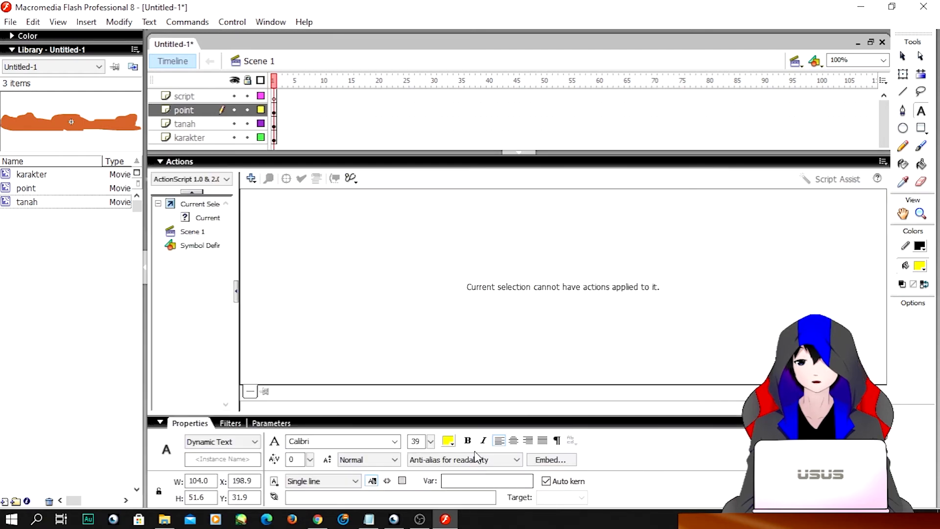
- Set the dynamic text field's font size to 18
click(162, 162)
drag(431, 446, 432, 458)
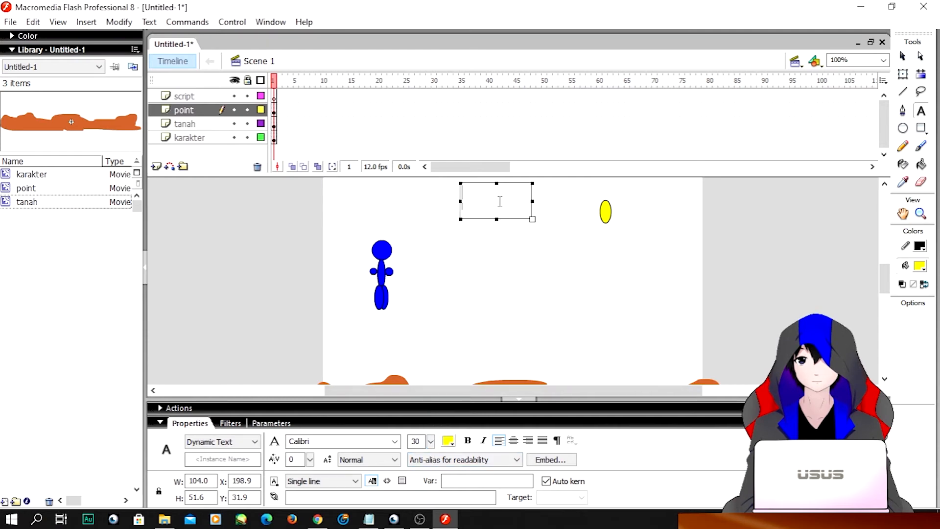
drag(431, 443, 433, 465)
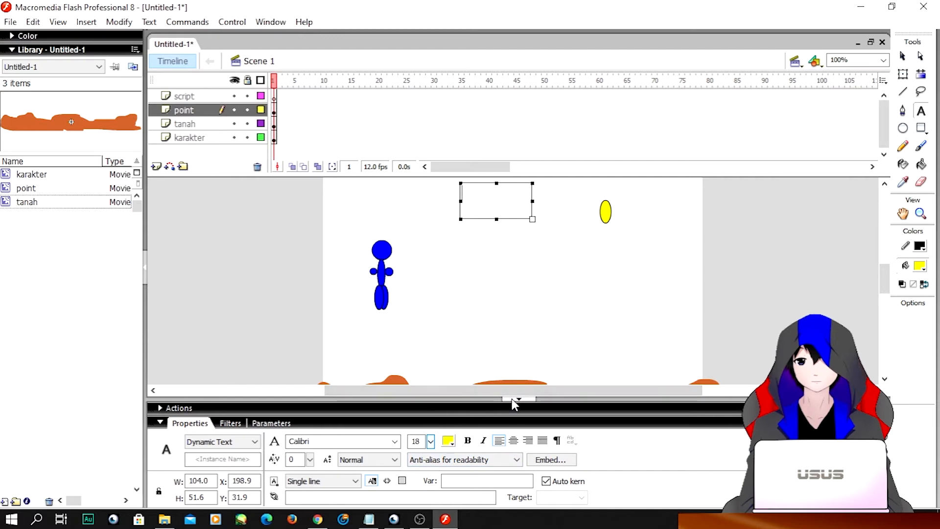
- Shorten the dynamic text field to about 26 pixels high, move it closer to the yellow oval, and show its properties
key(ctrl+F3)
drag(497, 219, 497, 199)
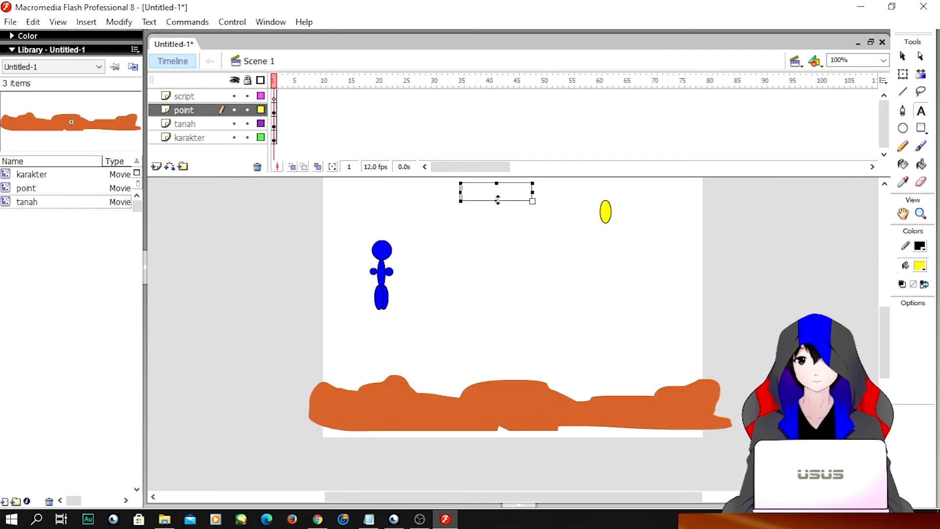
drag(519, 190, 533, 201)
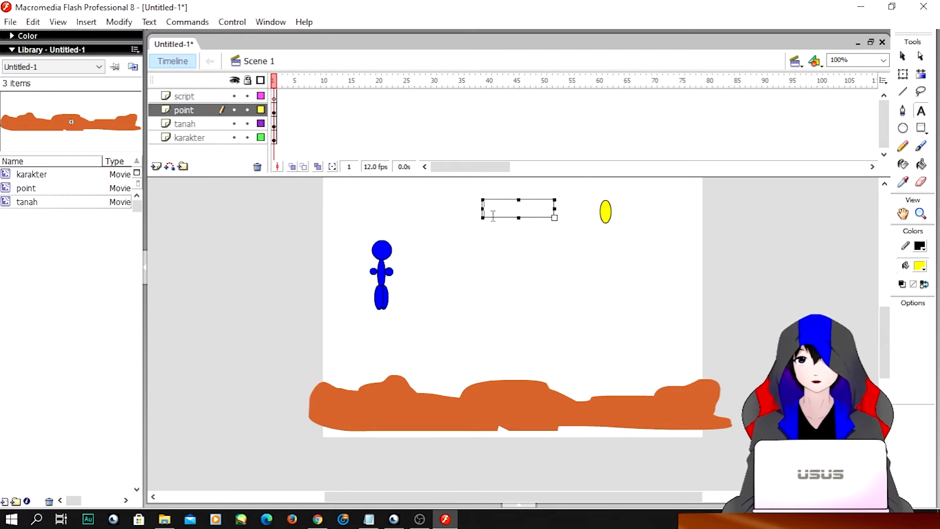
drag(516, 504, 527, 393)
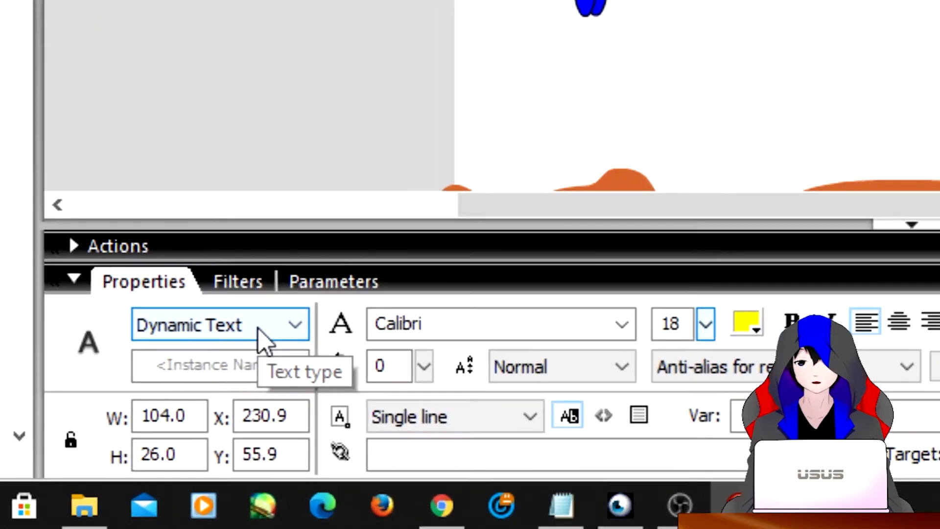
- Switch the empty text field's type to Static Text and back to Dynamic Text
click(239, 444)
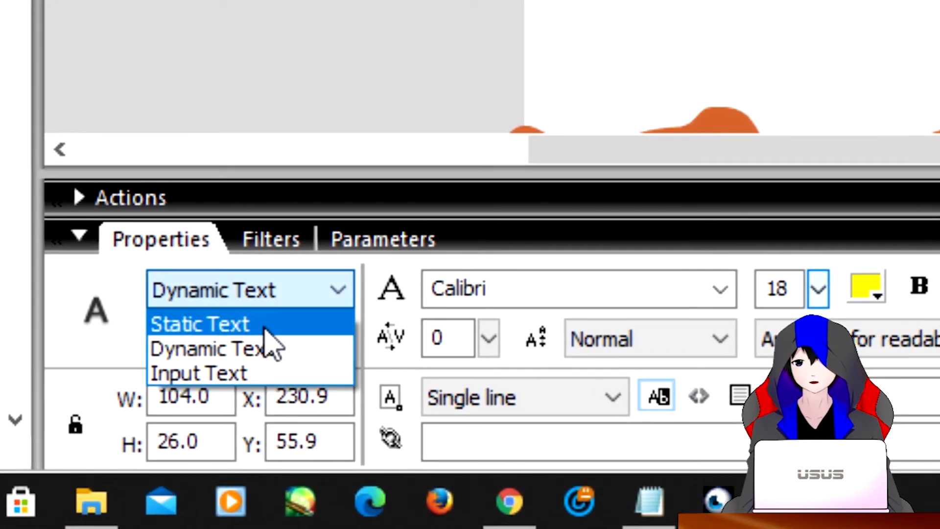
click(274, 327)
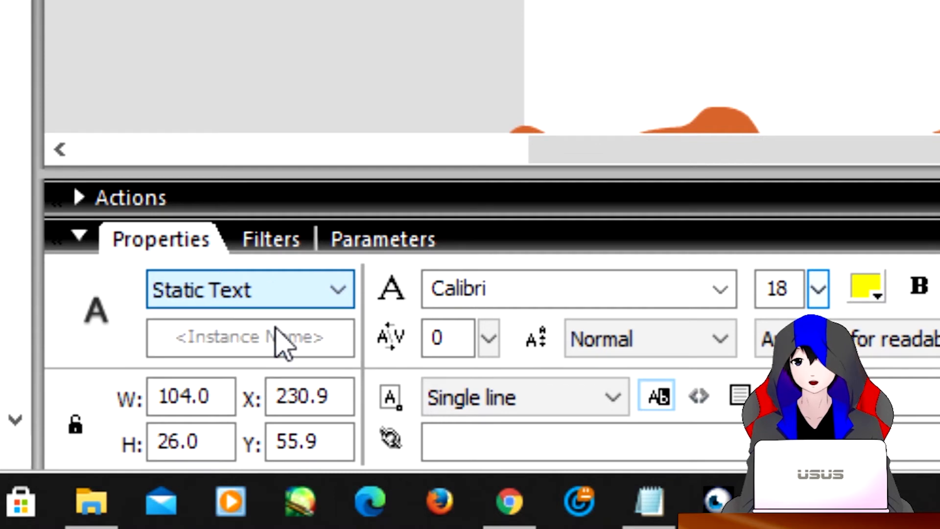
click(274, 314)
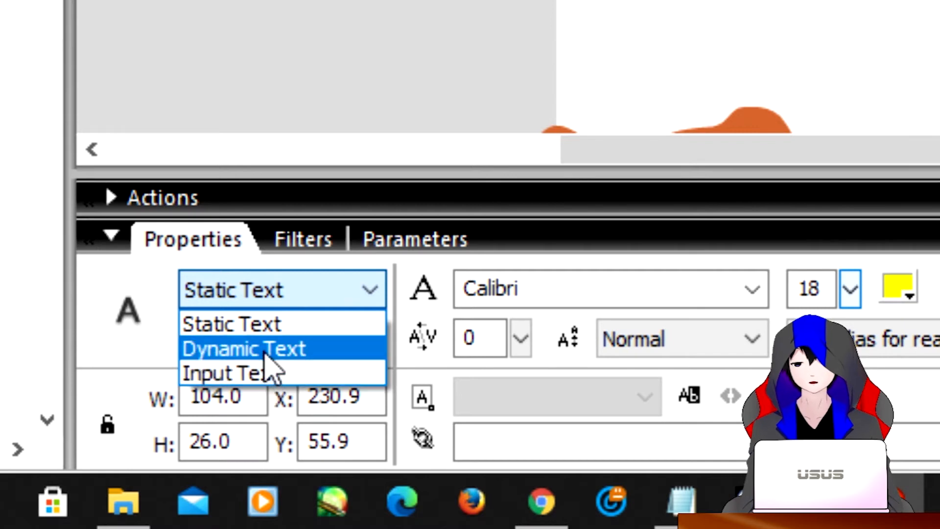
click(268, 350)
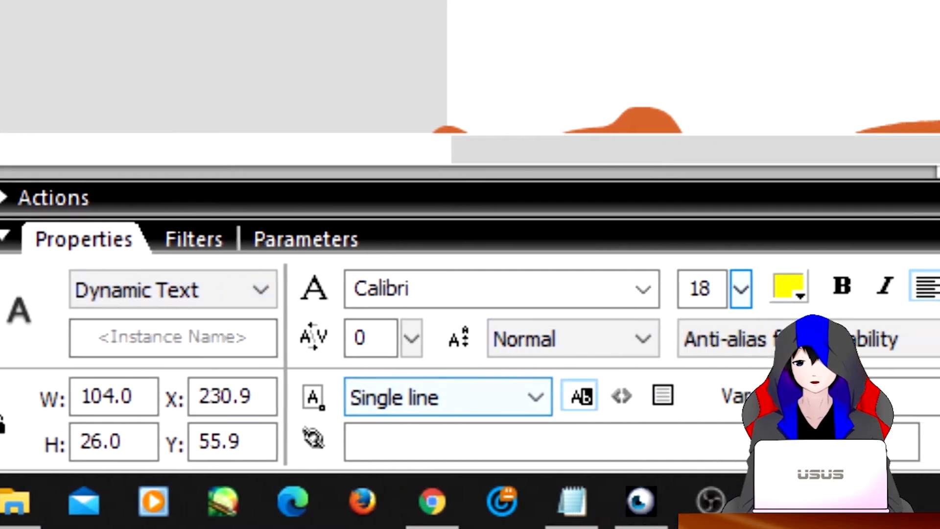
- Assign the variable name "score" to the dynamic text field
click(907, 395)
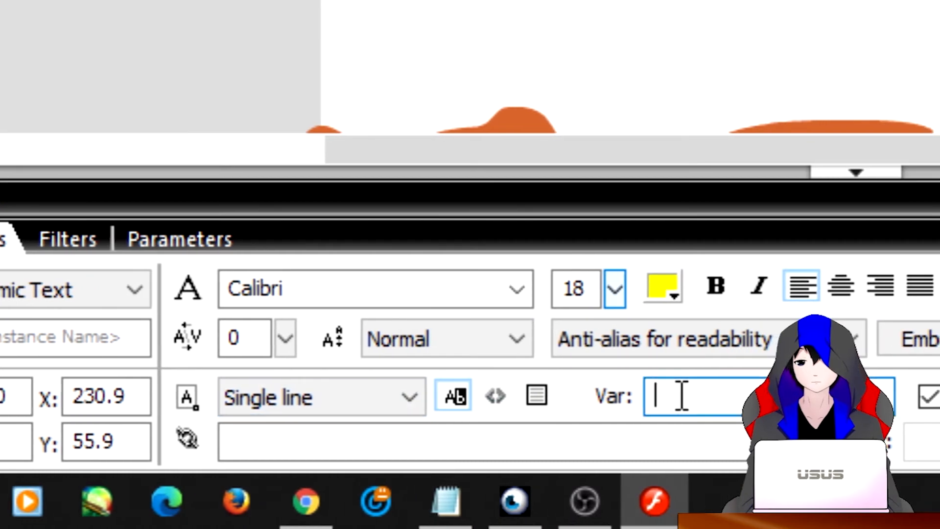
text(score)
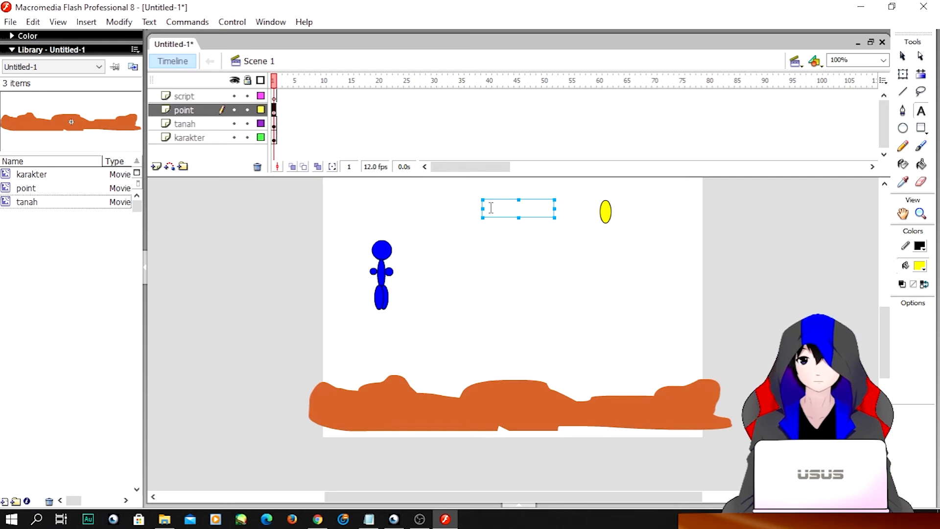
key(Escape)
click(905, 57)
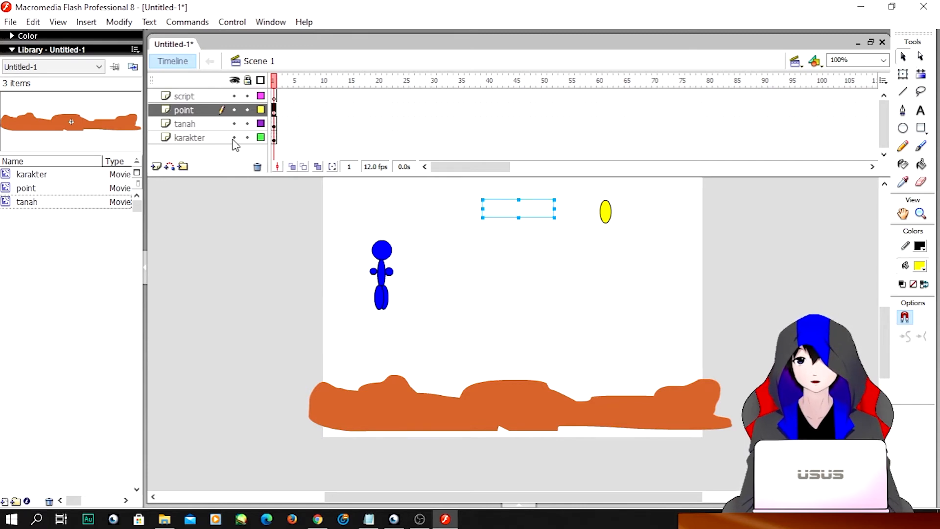
- Insert a blank keyframe at frame 2 of the point layer
click(186, 98)
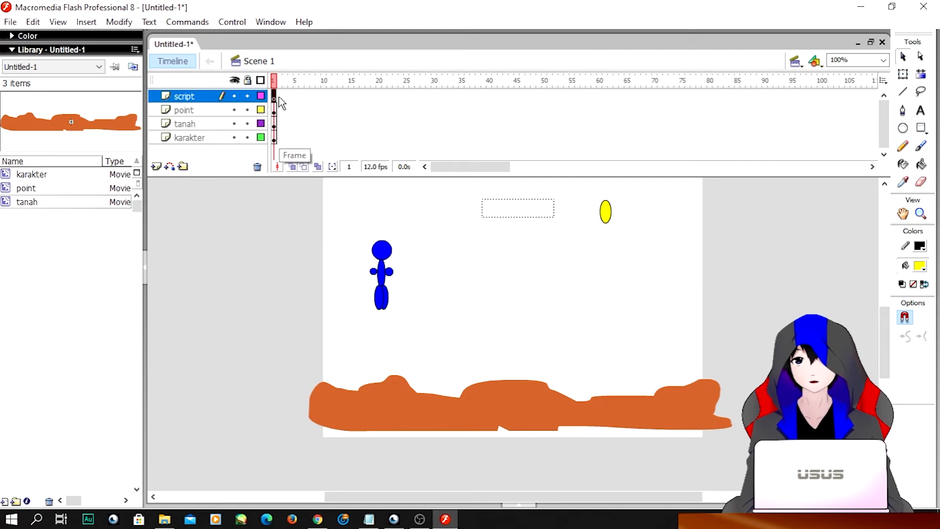
click(277, 110)
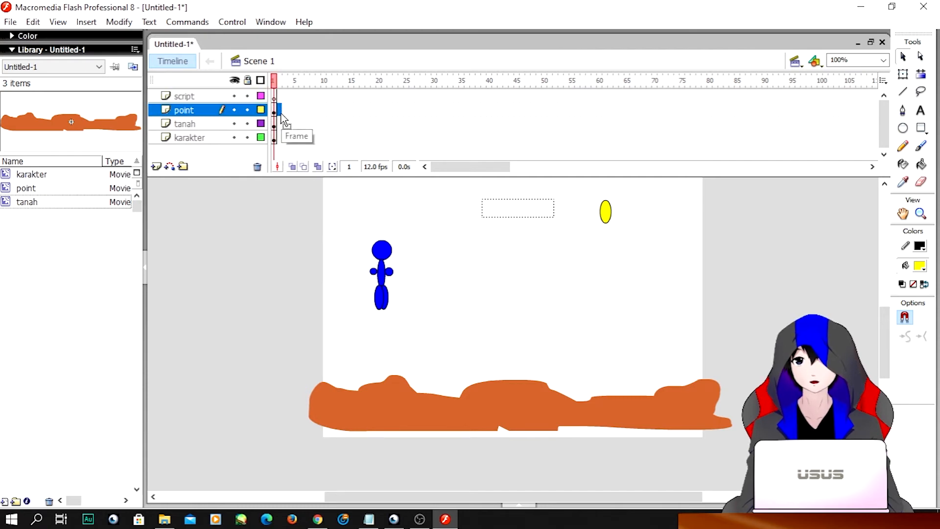
right_click(281, 114)
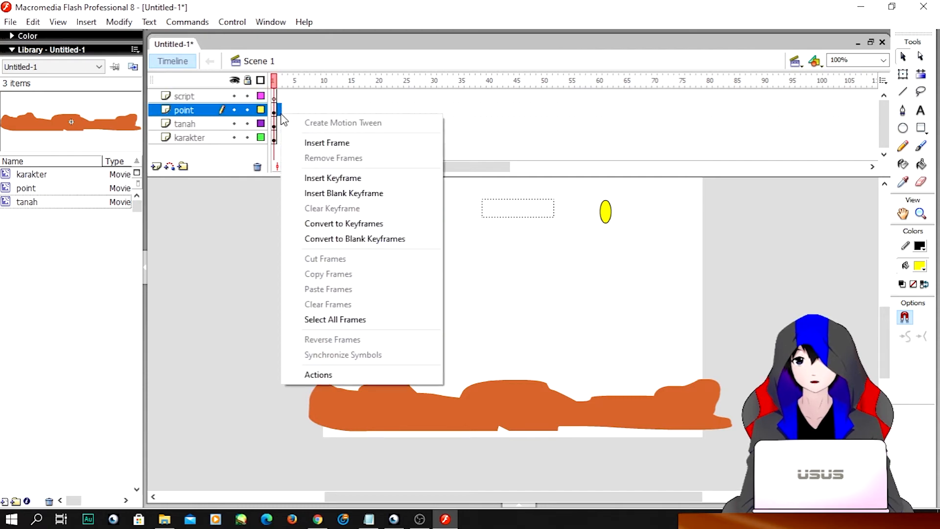
click(338, 192)
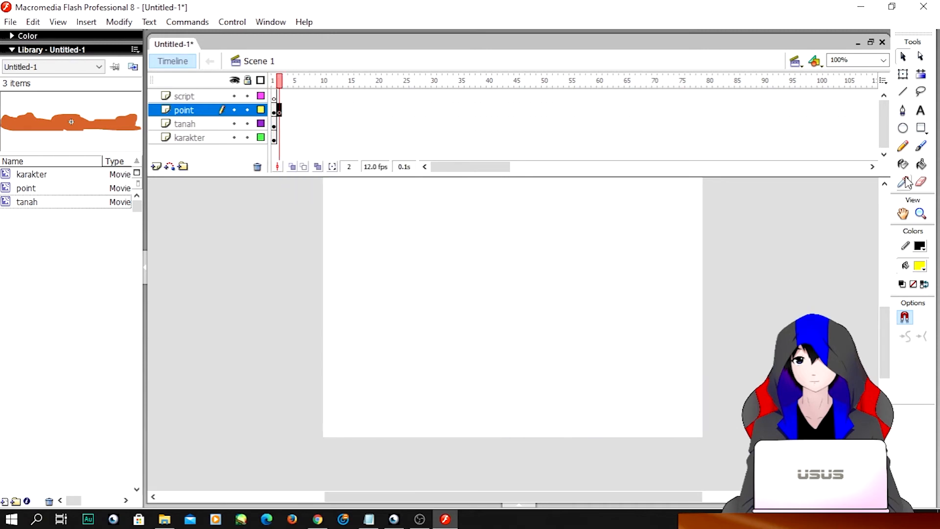
- Add the text "game over" in a field about 104 pixels wide near the middle of frame 2 and colour it black
click(920, 110)
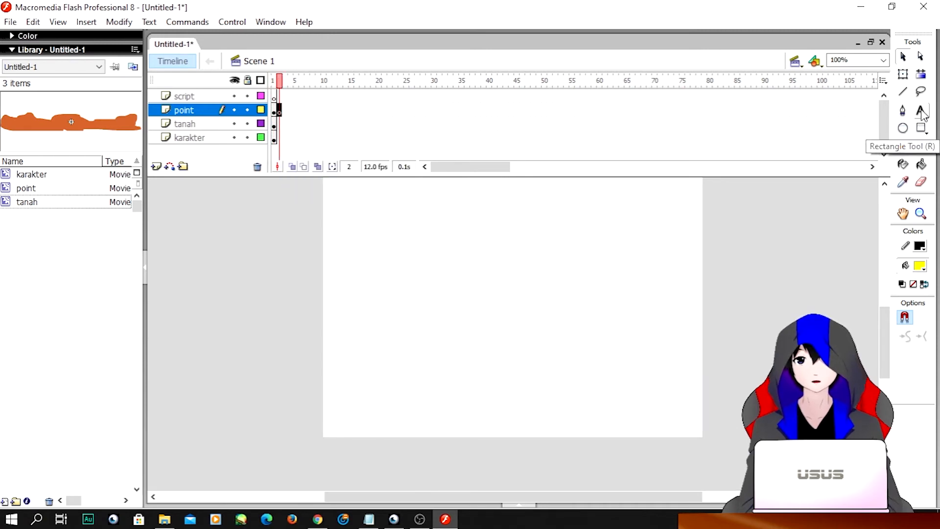
drag(438, 282, 509, 283)
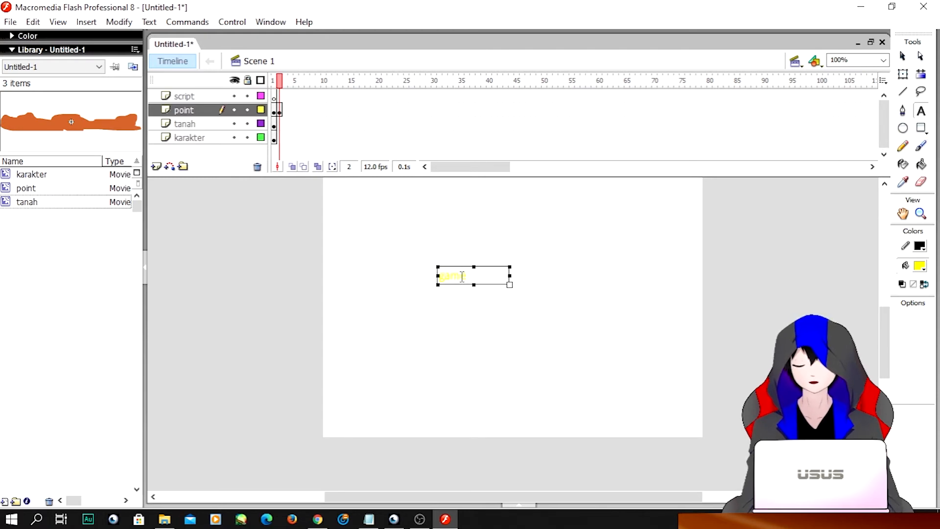
text(game over)
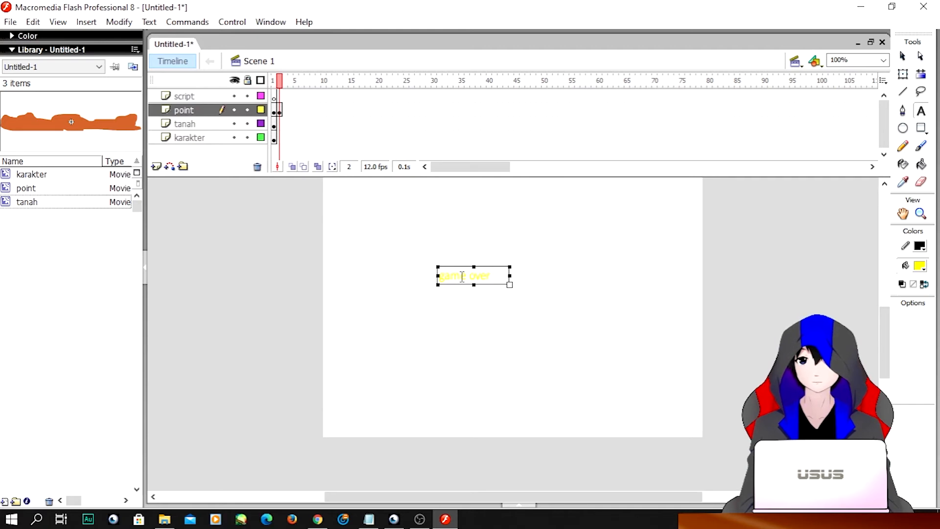
click(919, 265)
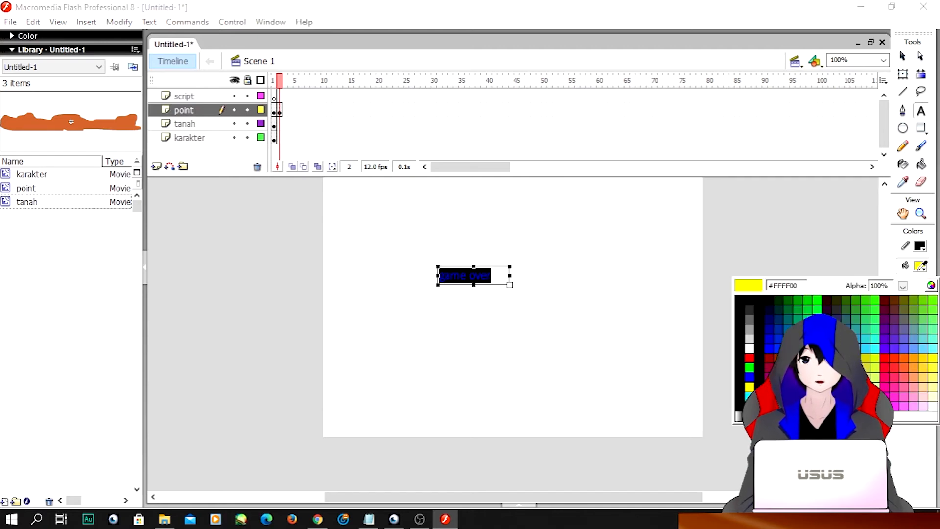
click(736, 305)
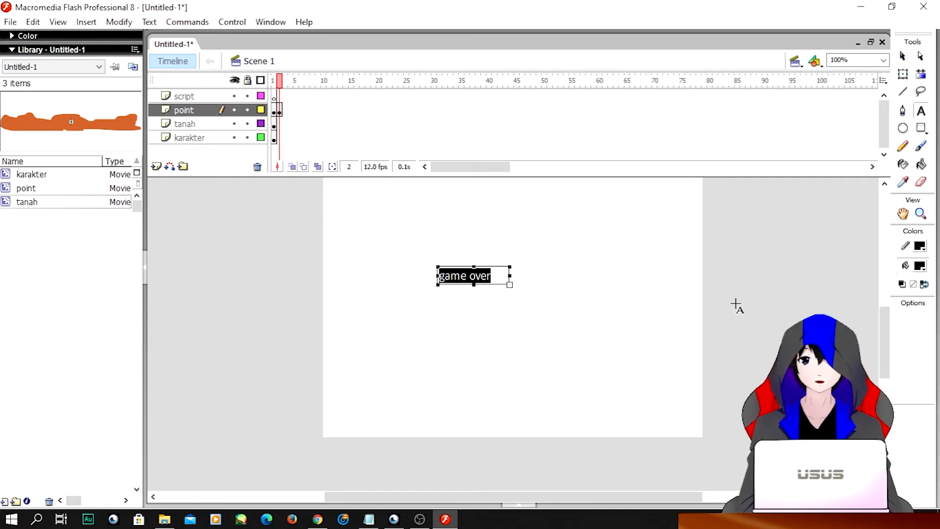
- Make the "game over" text Static Text with font size 38
click(519, 505)
click(225, 441)
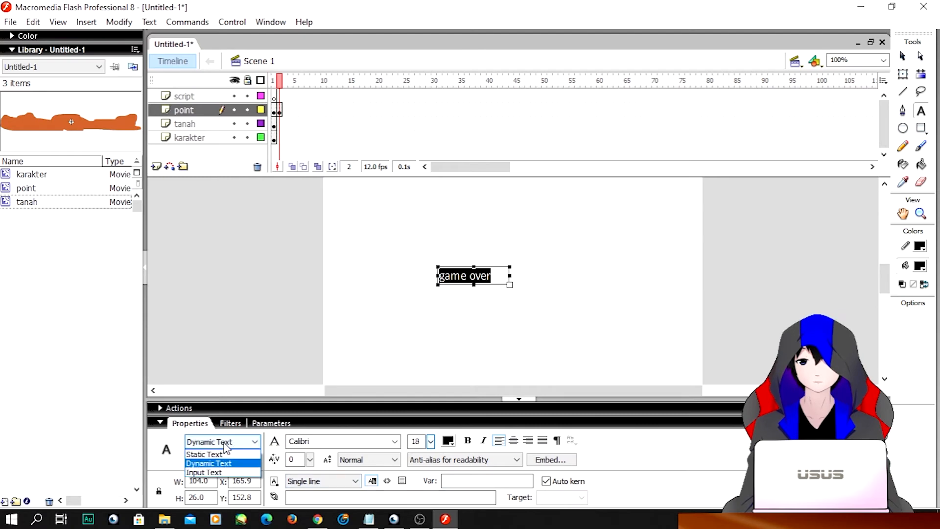
click(199, 454)
drag(430, 441, 433, 410)
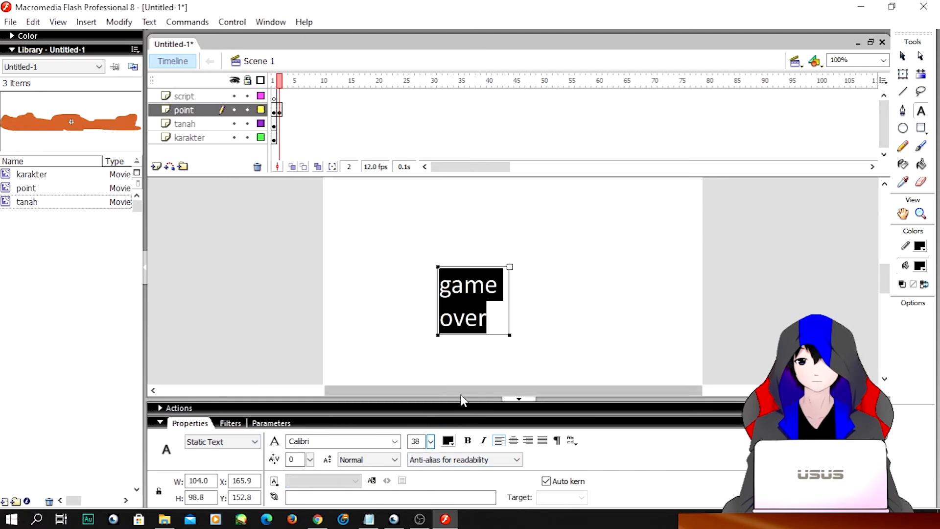
click(902, 56)
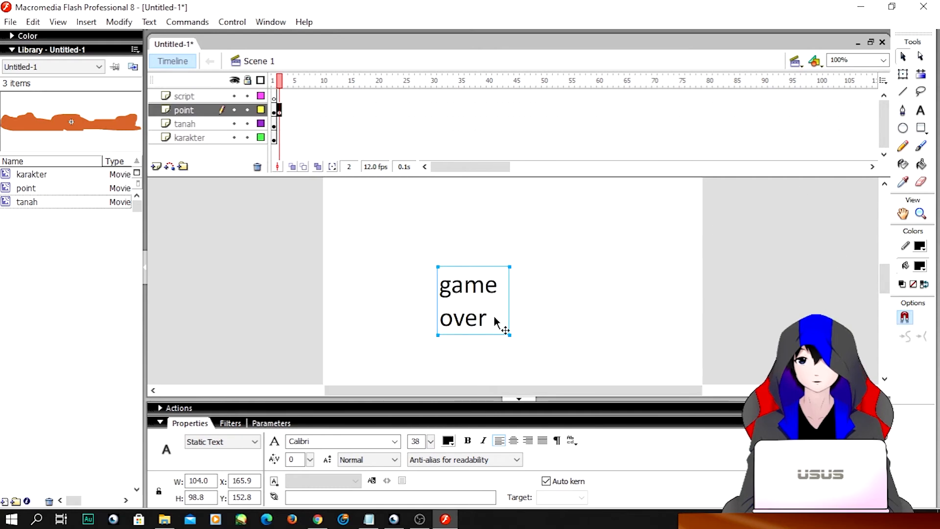
- Try to widen the "game over" text with Free Transform
click(518, 398)
click(902, 74)
drag(509, 300, 574, 303)
key(ctrl+z)
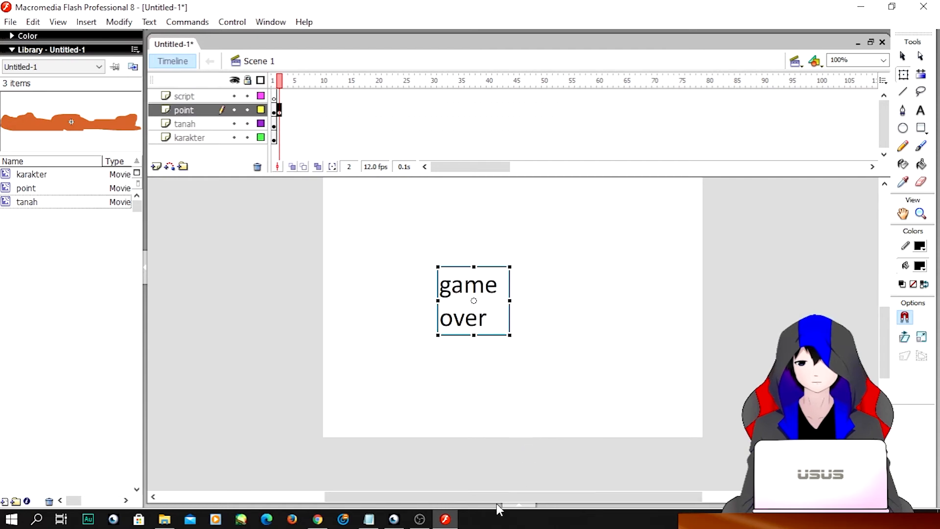
click(903, 57)
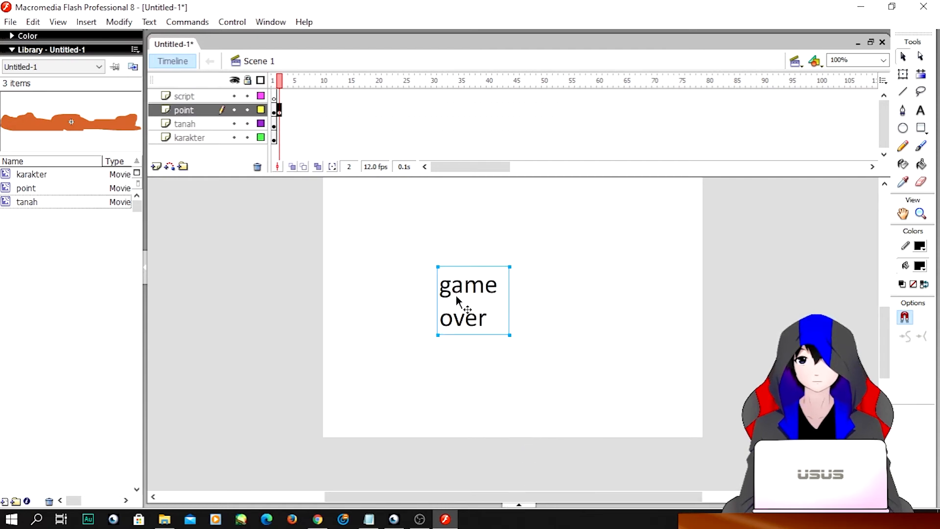
click(510, 507)
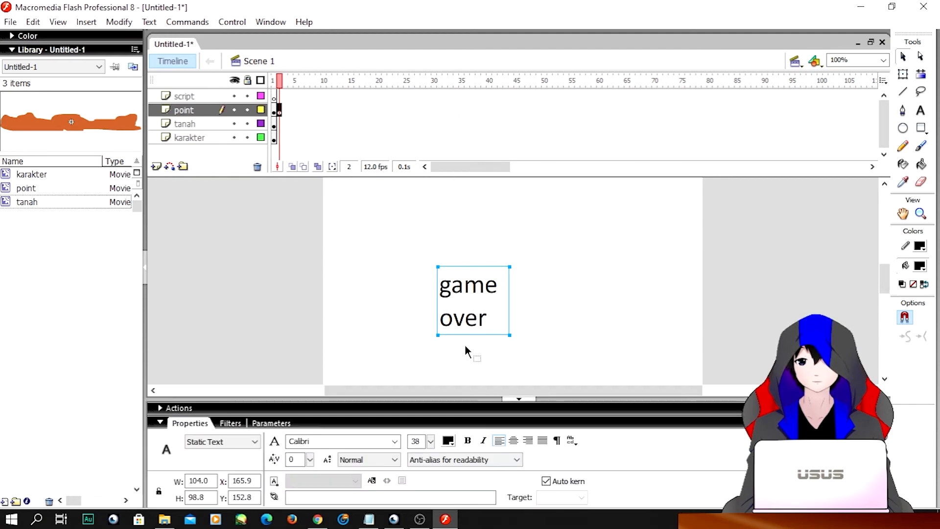
- Widen the "game over" text box to about 198 pixels so the words fit on one line
click(494, 345)
click(484, 319)
click(241, 442)
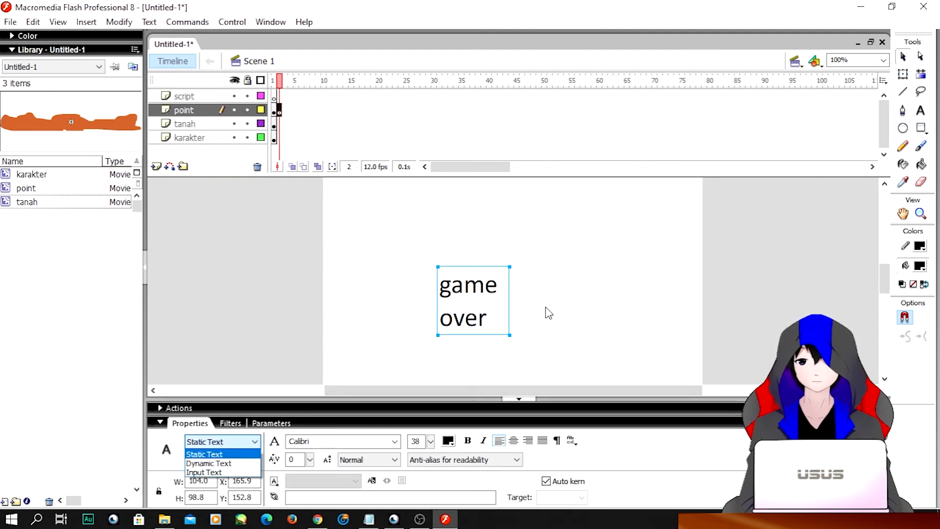
click(458, 322)
drag(524, 334, 574, 332)
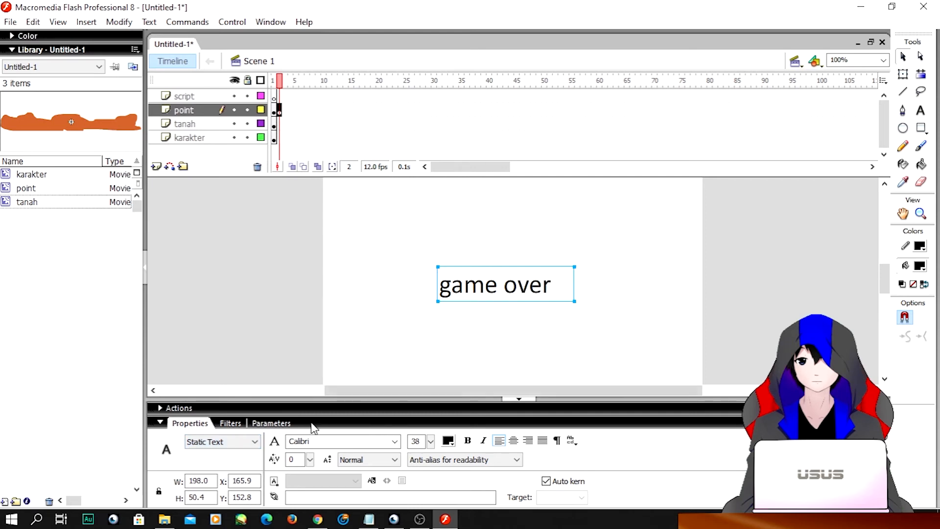
- Switch the "game over" text to Dynamic Text and back to Static Text
click(245, 443)
click(223, 462)
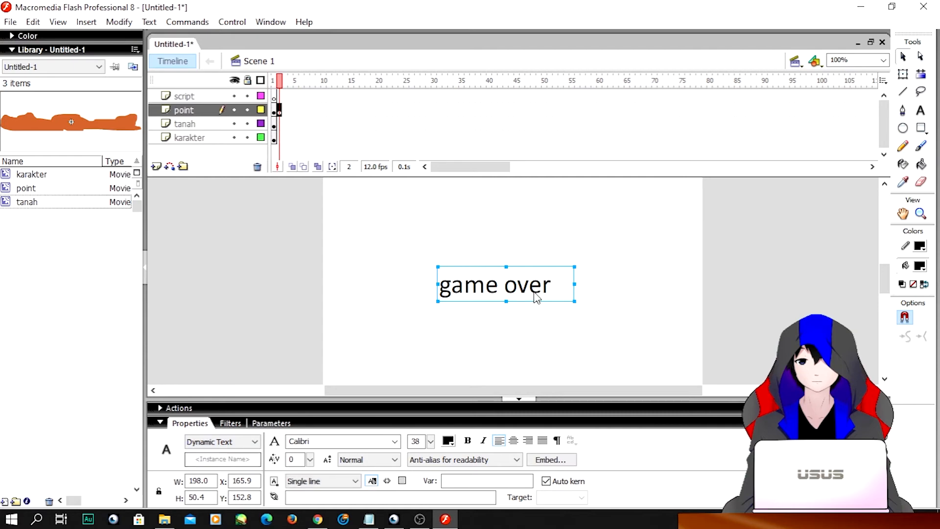
click(229, 442)
click(227, 454)
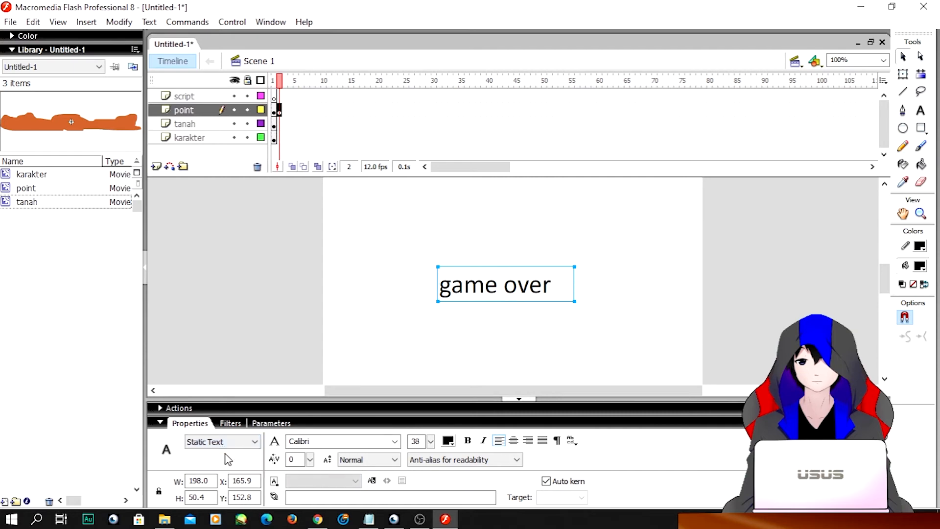
- Narrow the "game over" text box slightly to fit its words and nudge it to the right
drag(574, 301, 559, 301)
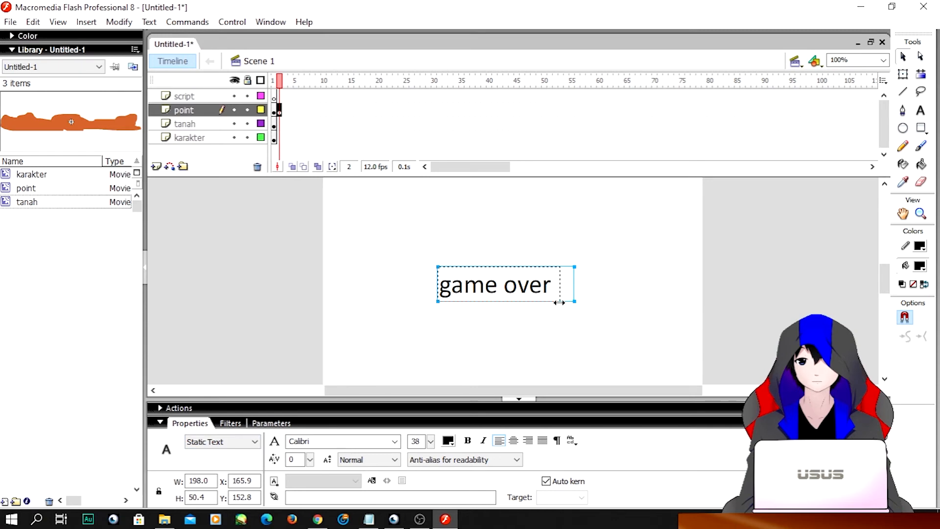
click(513, 399)
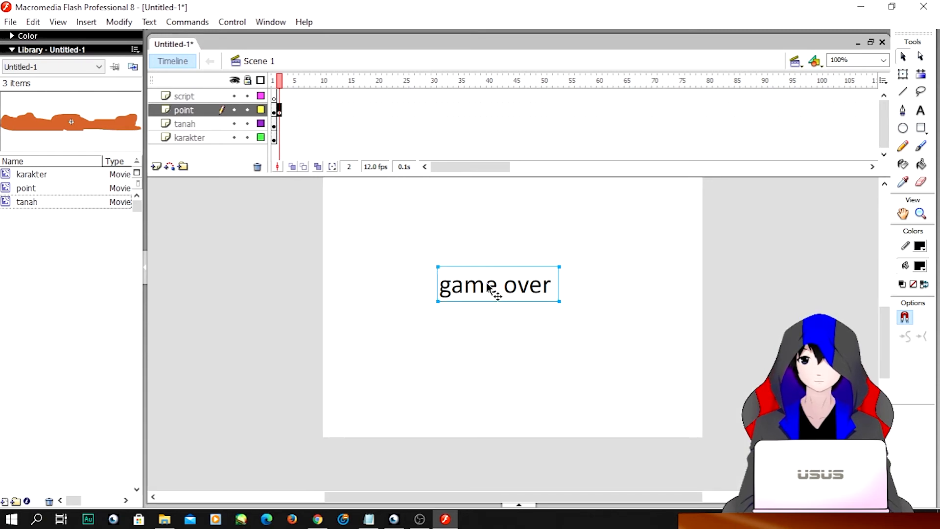
drag(497, 295, 503, 295)
click(598, 239)
- Script frame 1 of the script layer with stop();, score=0;, karakter.startDrag(true); and a karakter.onEnterFrame function containing an empty if (karakter.hitTest(tanah)) block
click(274, 109)
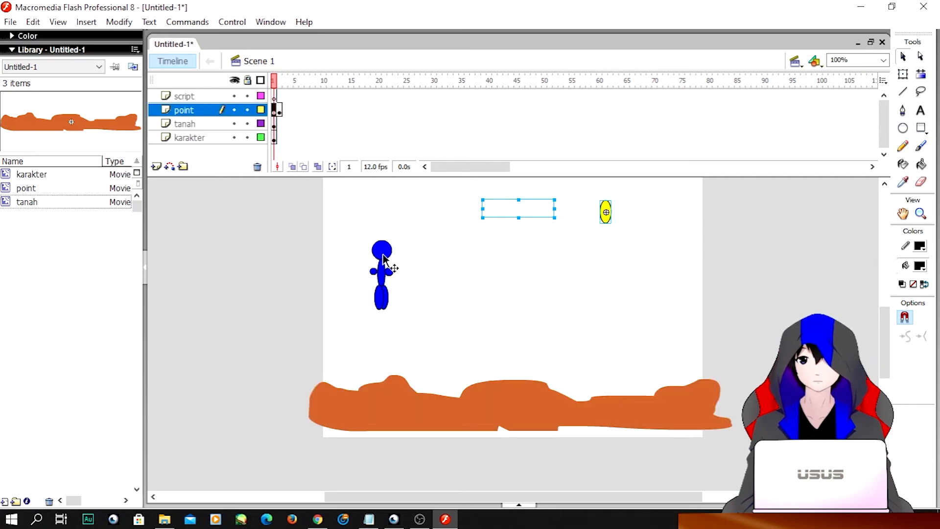
click(385, 269)
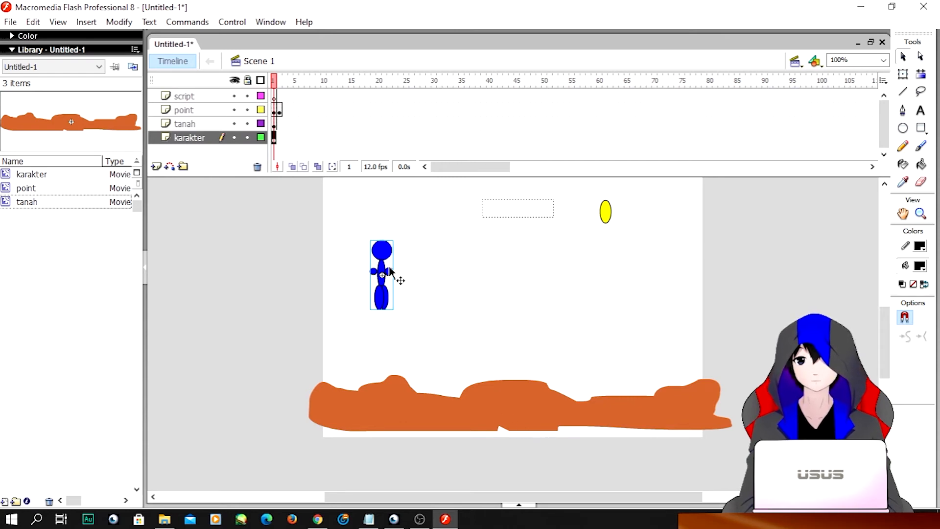
click(512, 213)
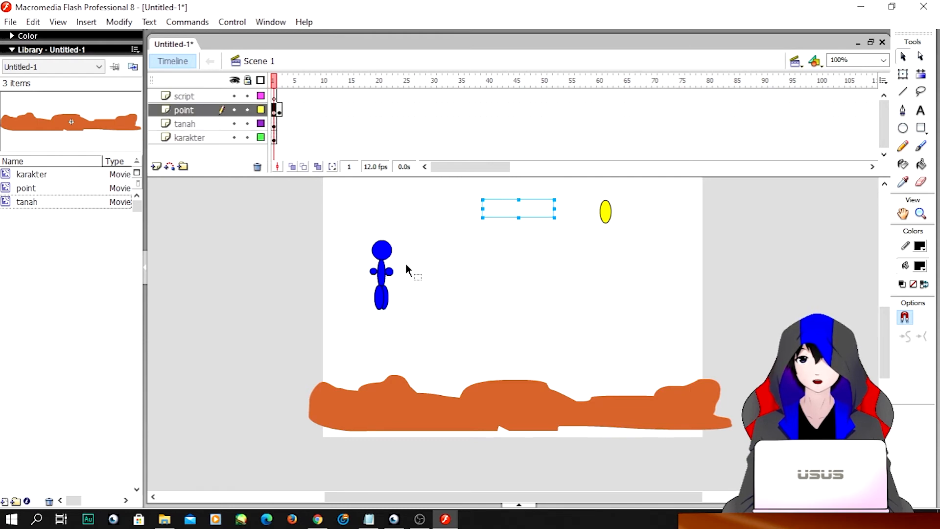
click(202, 97)
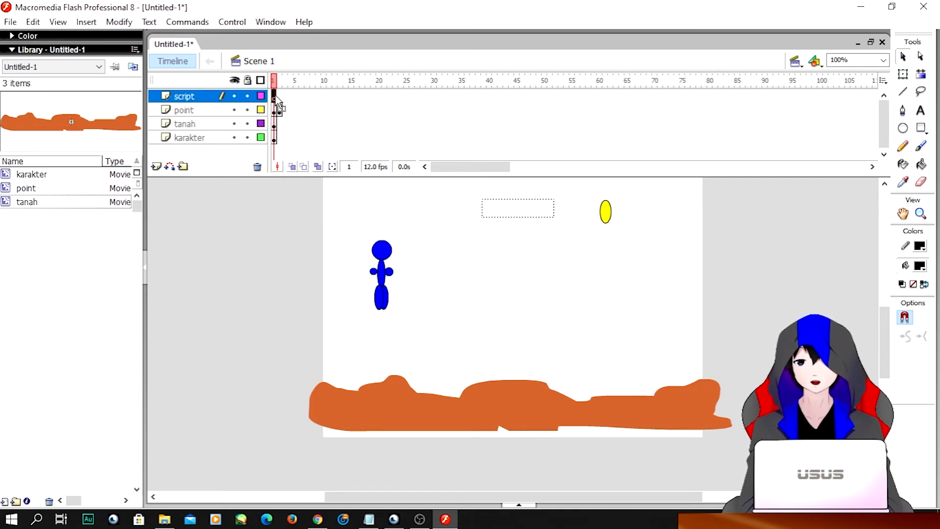
key(ctrl+F3)
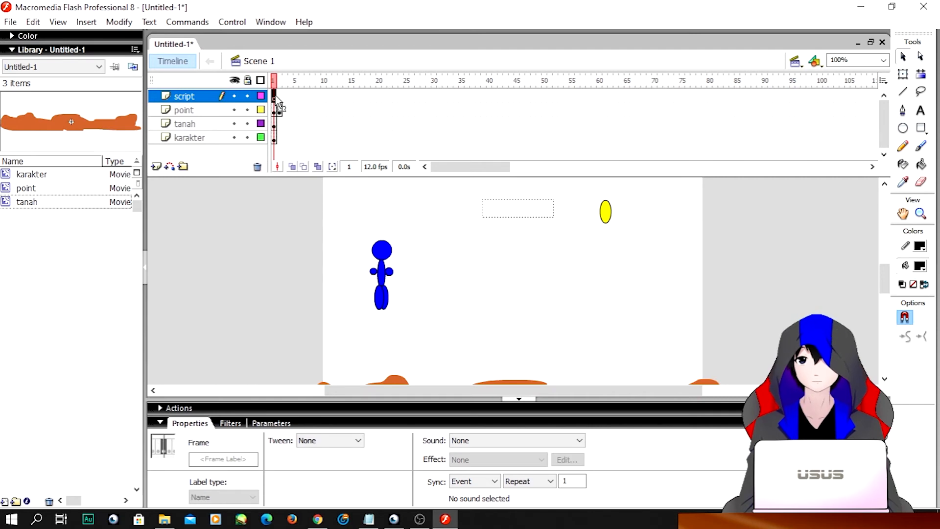
key(F9)
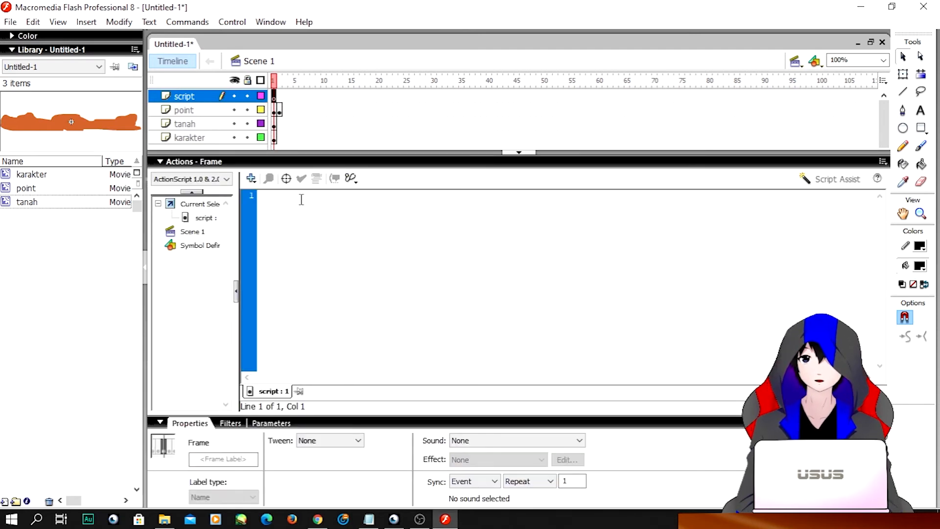
text(stop(); score=0; karakter.startDrag(true); karakter.onEnterFrame = function(){     if (karakter.hitTest(tanah)) {         } })
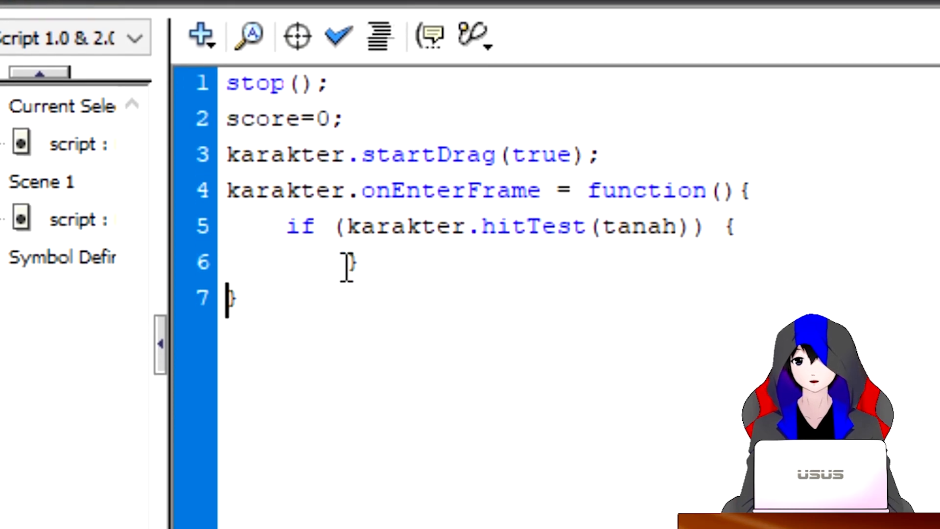
- Add gotoAndStop(2); inside the if block that tests karakter against tanah
click(330, 261)
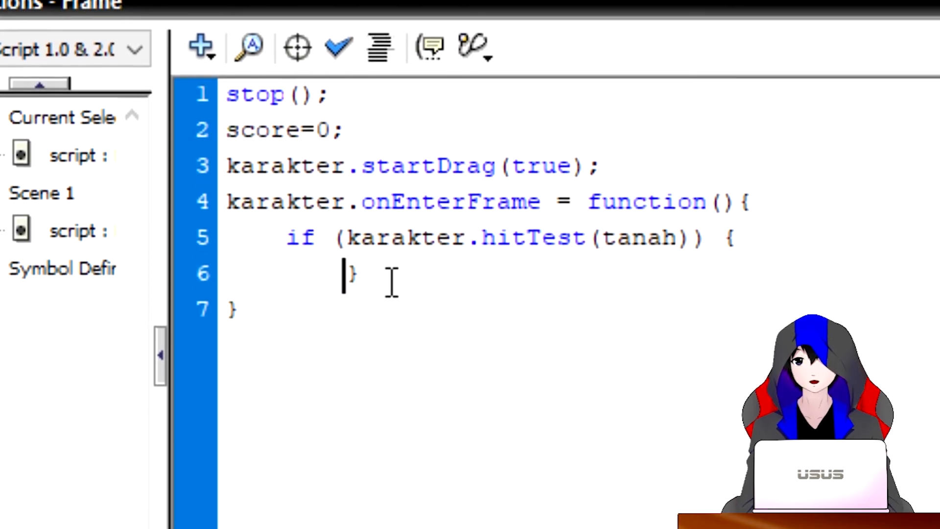
text(goto)
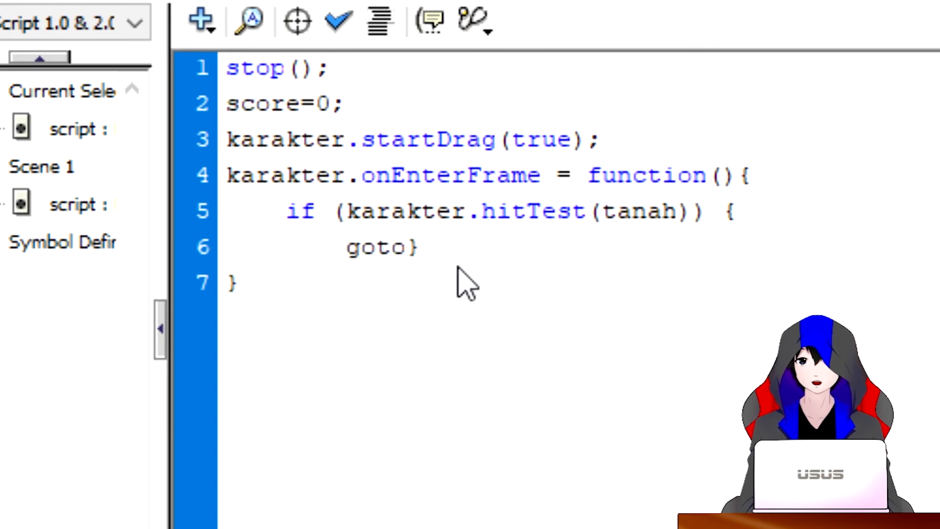
text(ANd)
key(BackSpace)
key(BackSpace)
text(nd)
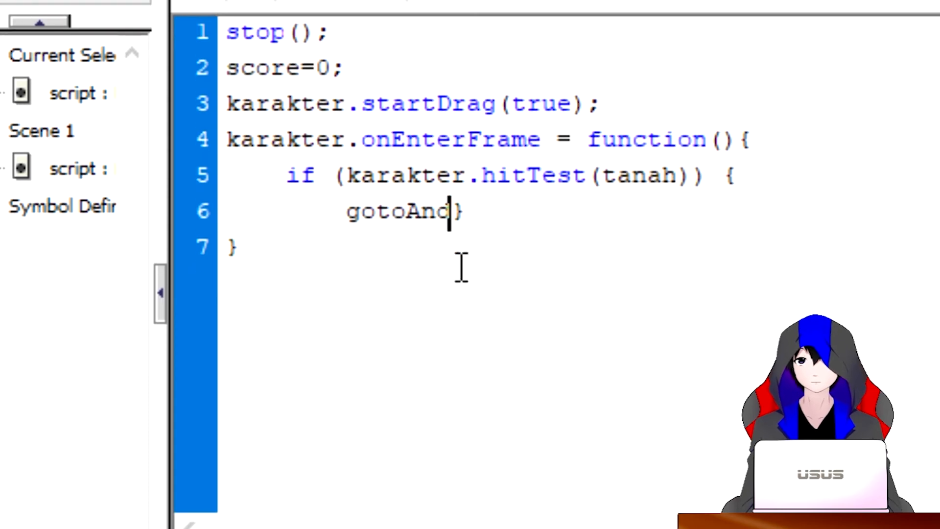
text(Stop)
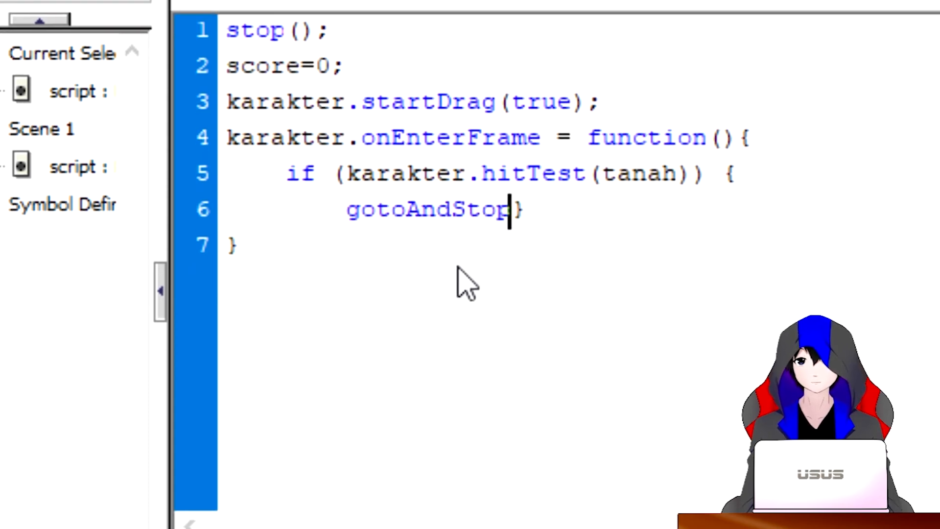
text((2))
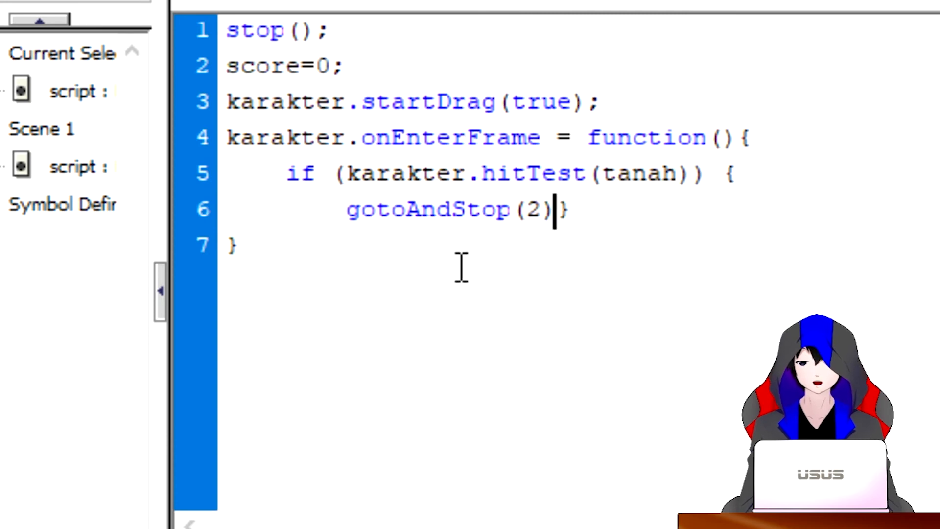
text(;)
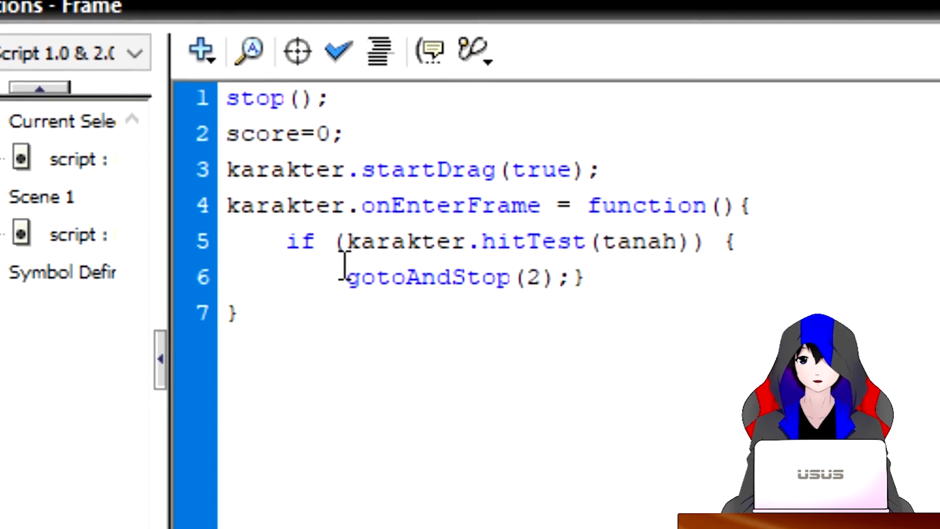
- Duplicate the tanah hitTest block directly below itself and change the copy's hitTest target to point
drag(293, 264, 606, 267)
key(ctrl+c)
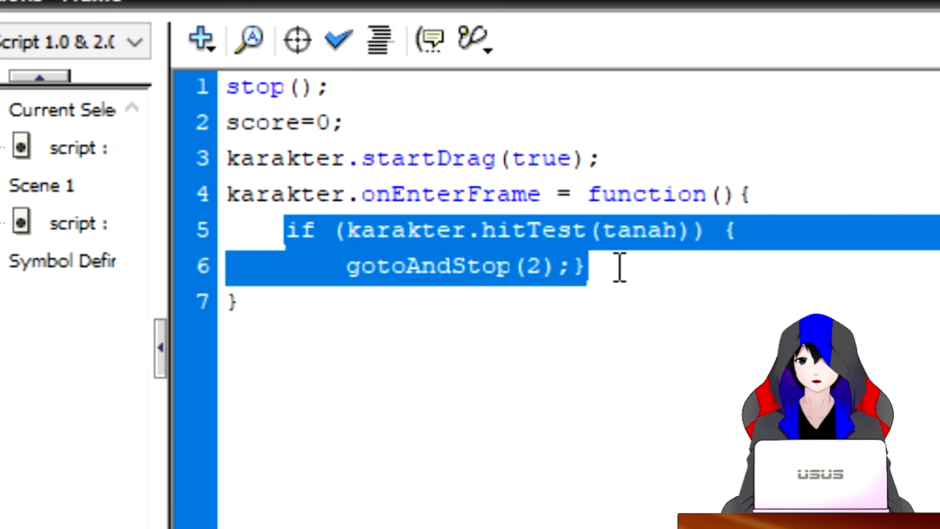
click(619, 267)
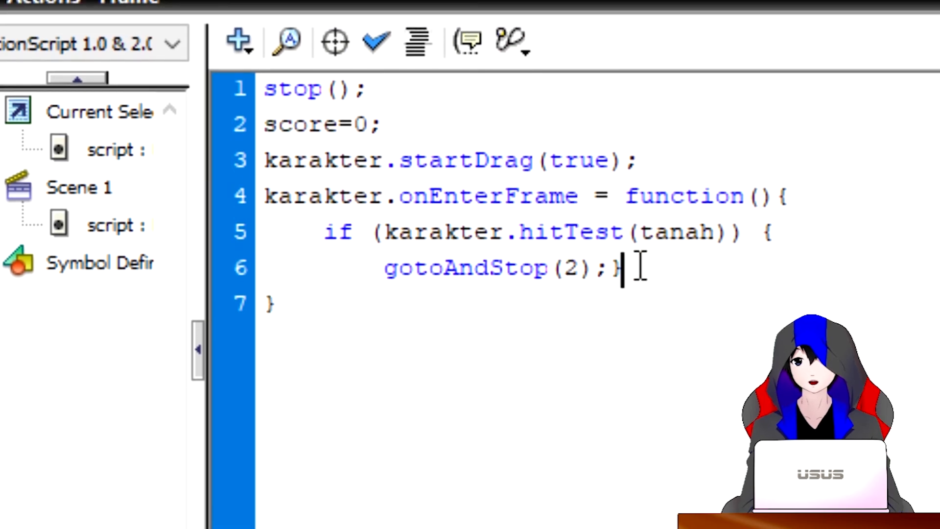
key(Return)
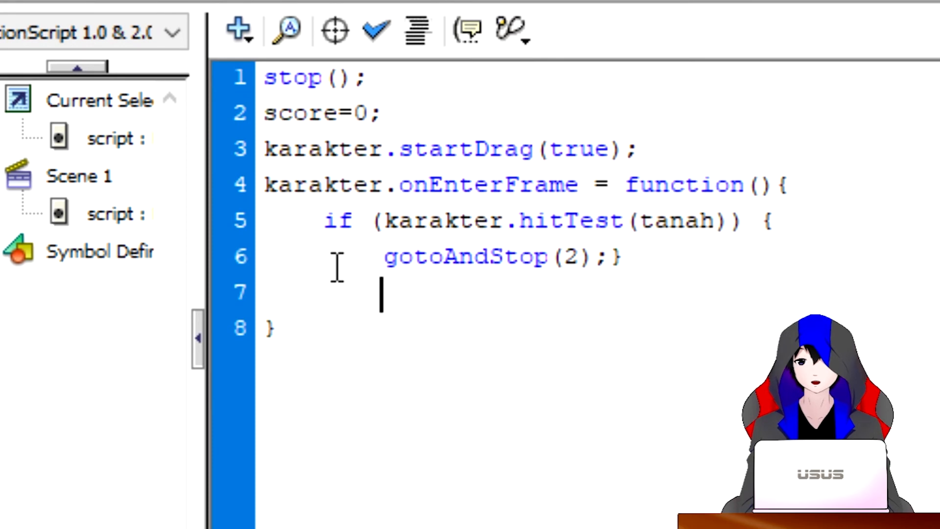
key(ctrl+v)
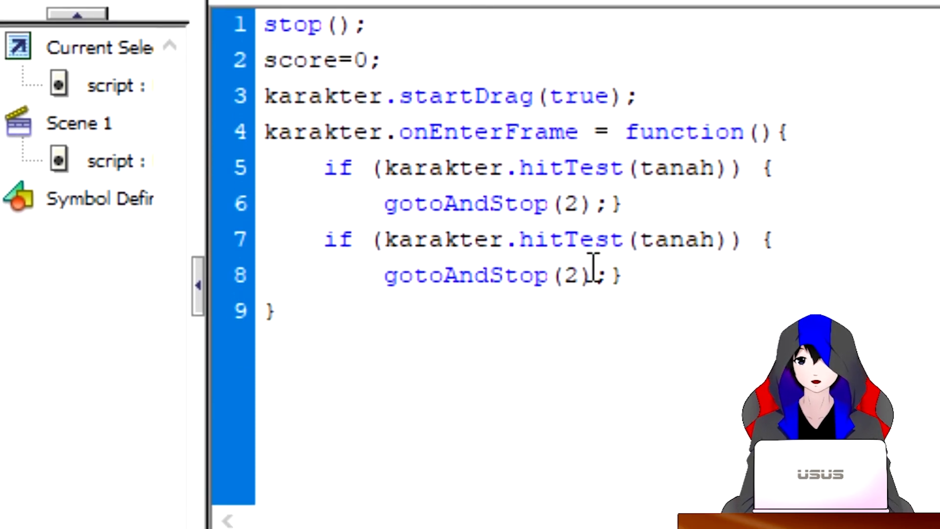
double_click(645, 251)
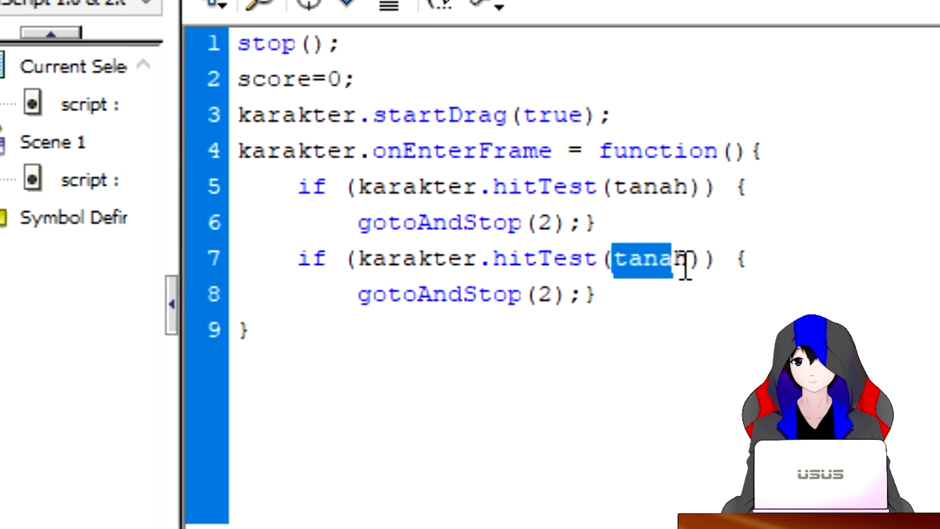
text(point)
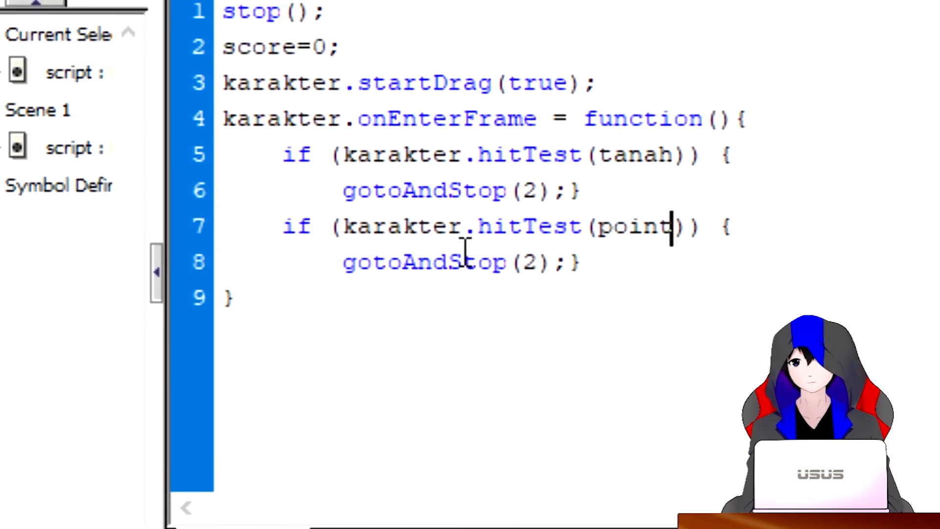
- Replace the gotoAndStop(2); statement in the point hitTest block with score+=1; and collapse the script editor
drag(338, 267, 569, 258)
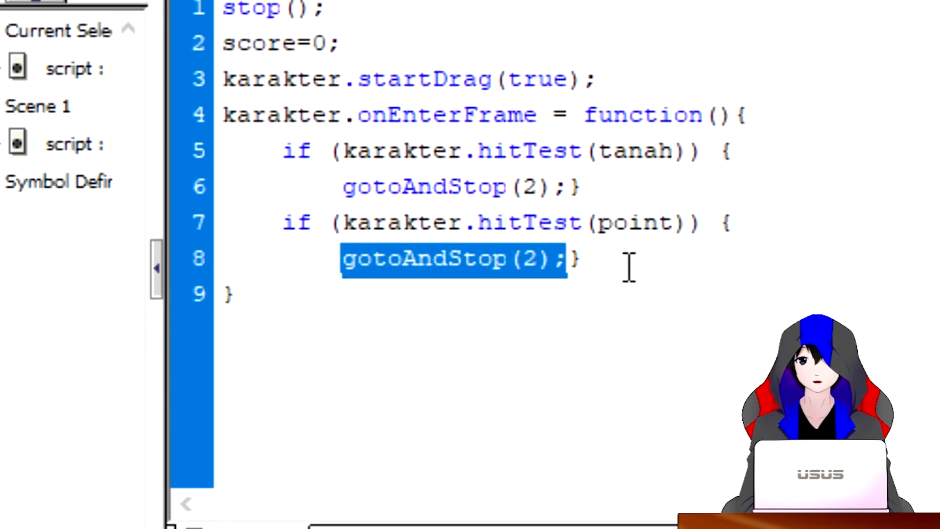
key(Delete)
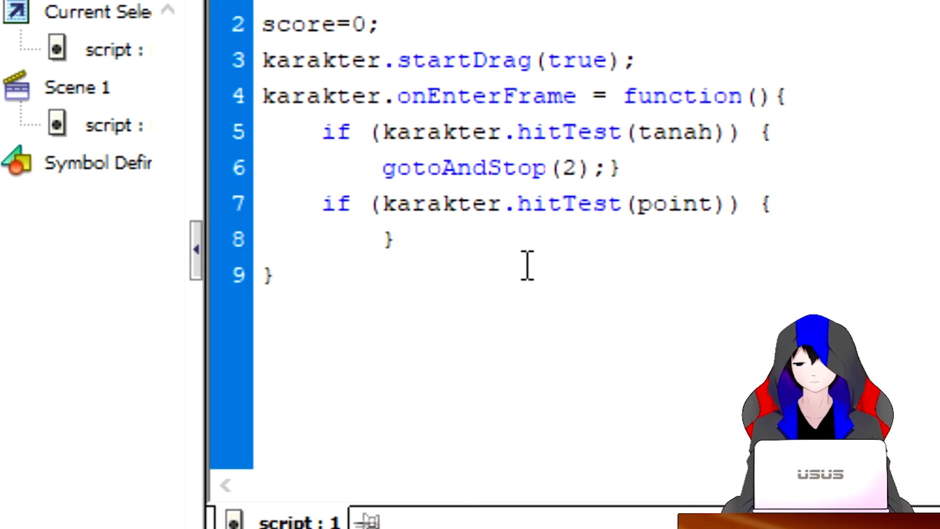
text(score)
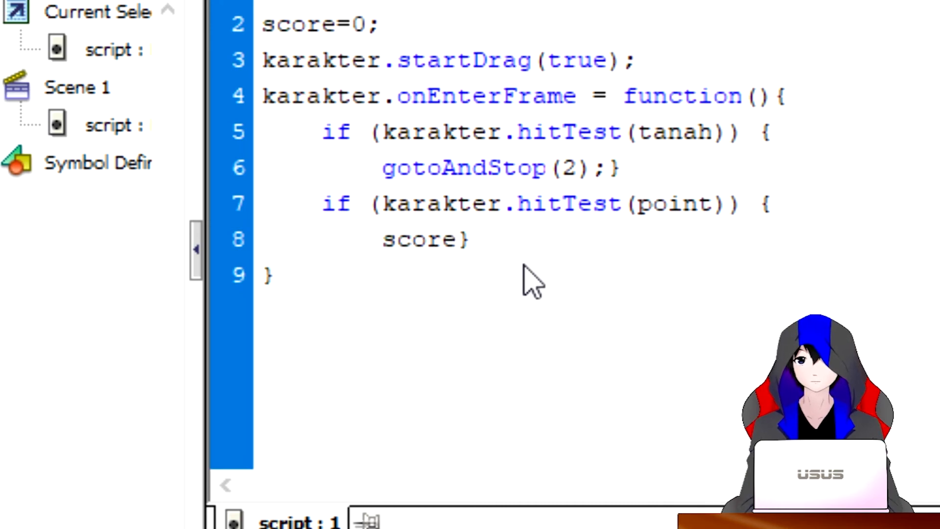
text(+=)
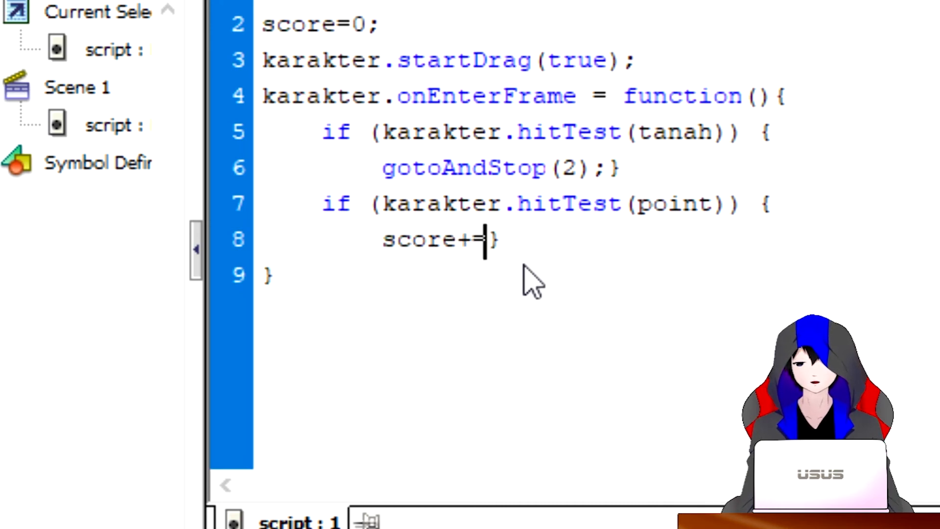
text(1)
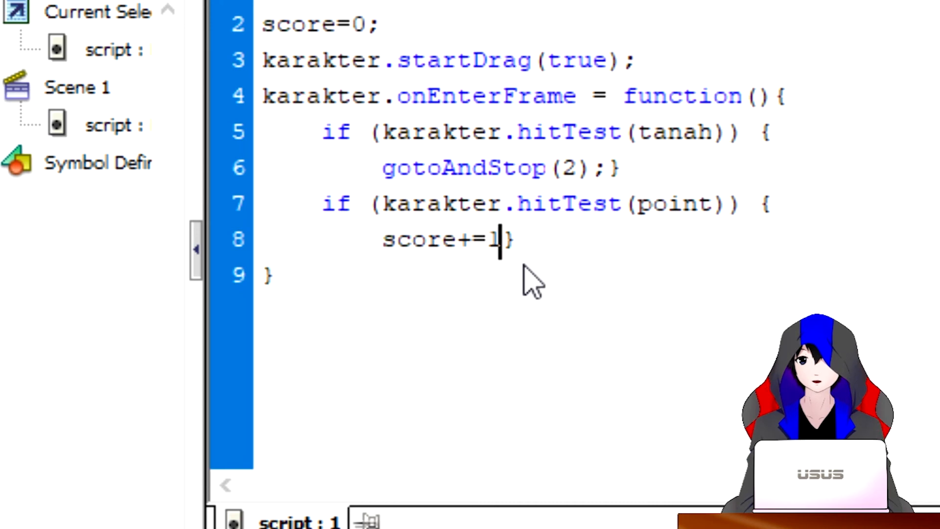
text(;)
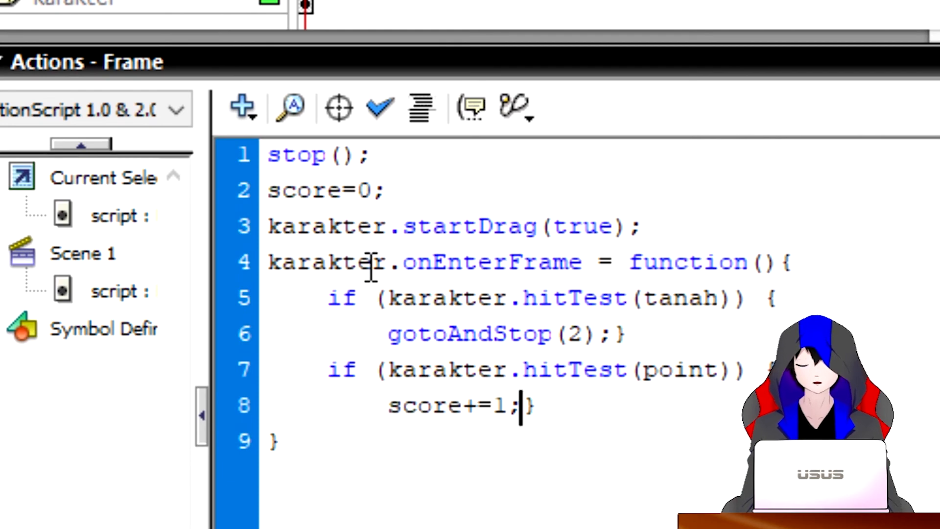
key(Left)
key(Left)
key(Left)
key(Left)
click(519, 154)
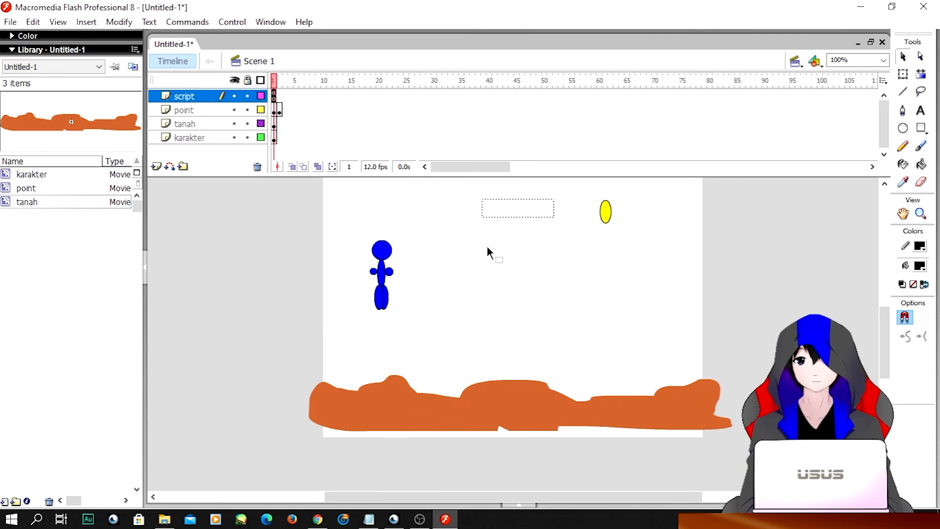
- Give the blue character movie clip on the stage the instance name karakter
click(390, 278)
click(507, 503)
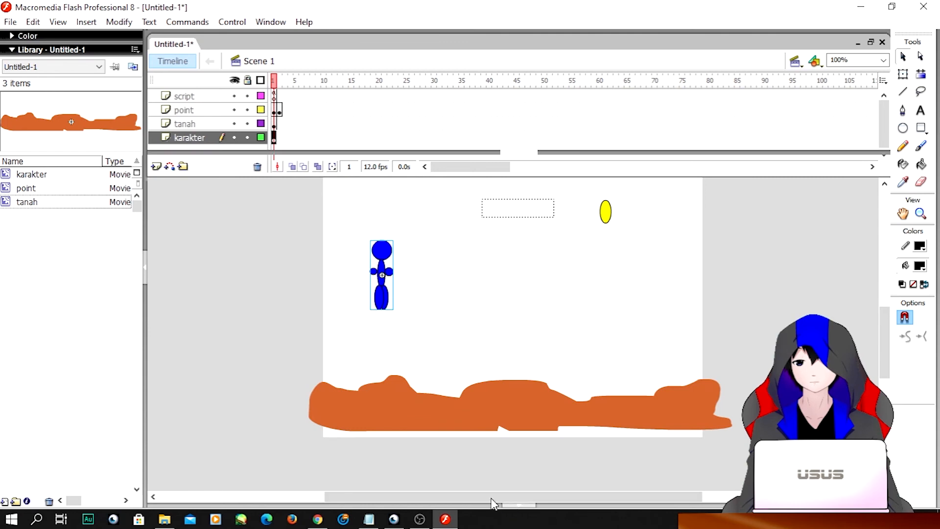
click(163, 167)
click(238, 458)
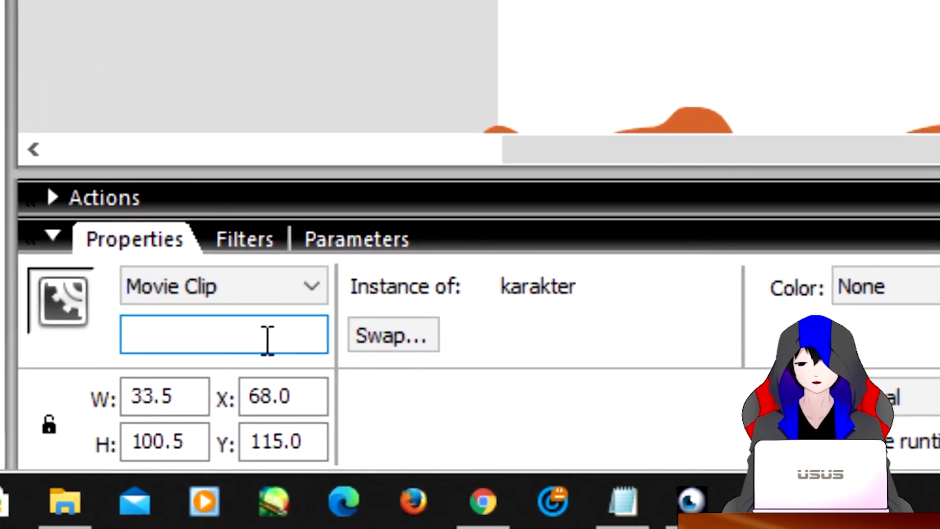
text(karakter)
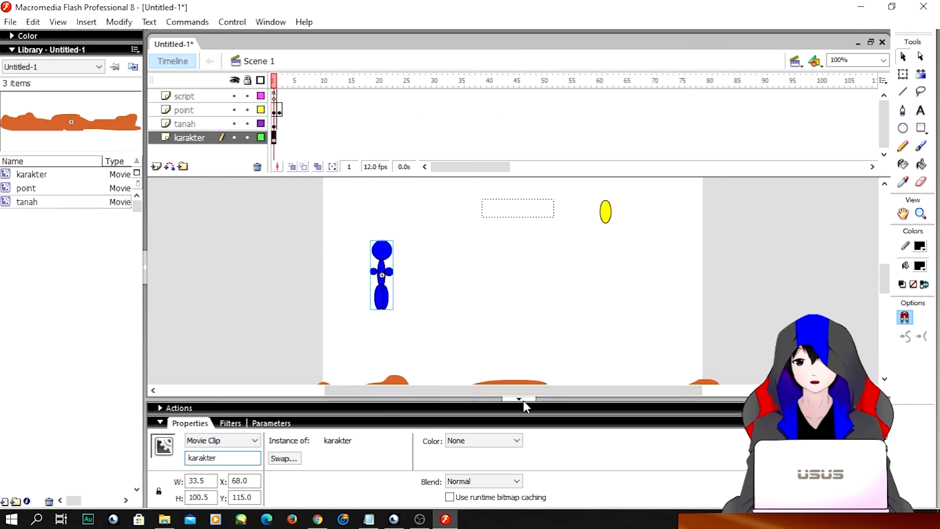
- Give the orange ground movie clip the instance name tanah
scroll(724, 321, down, 3)
click(497, 286)
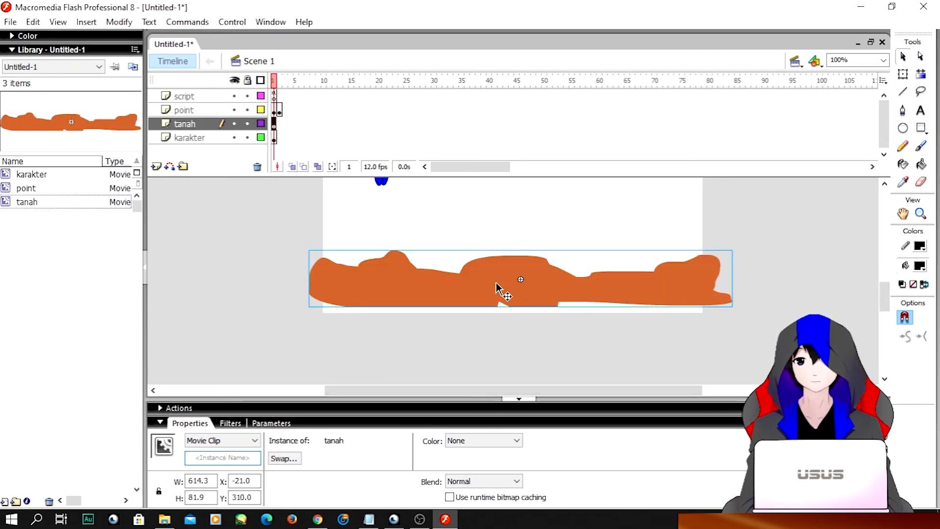
click(227, 458)
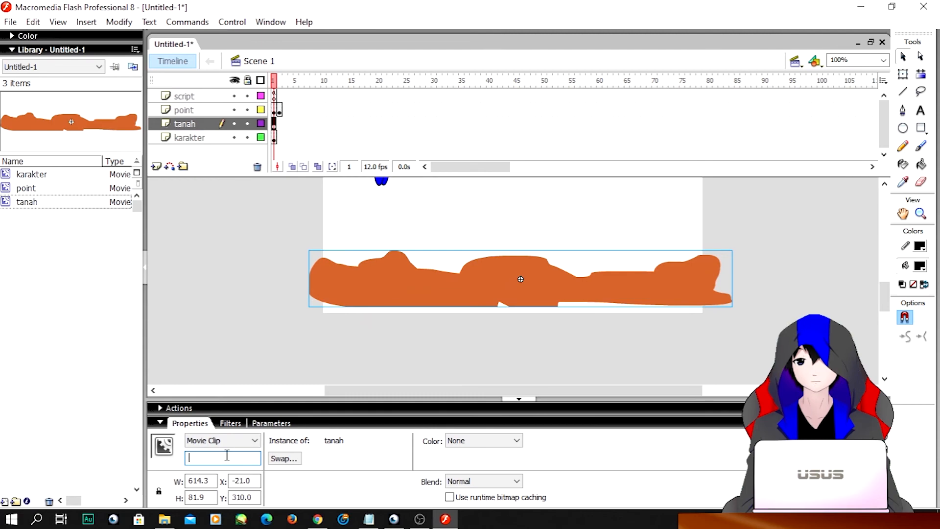
text(tanah)
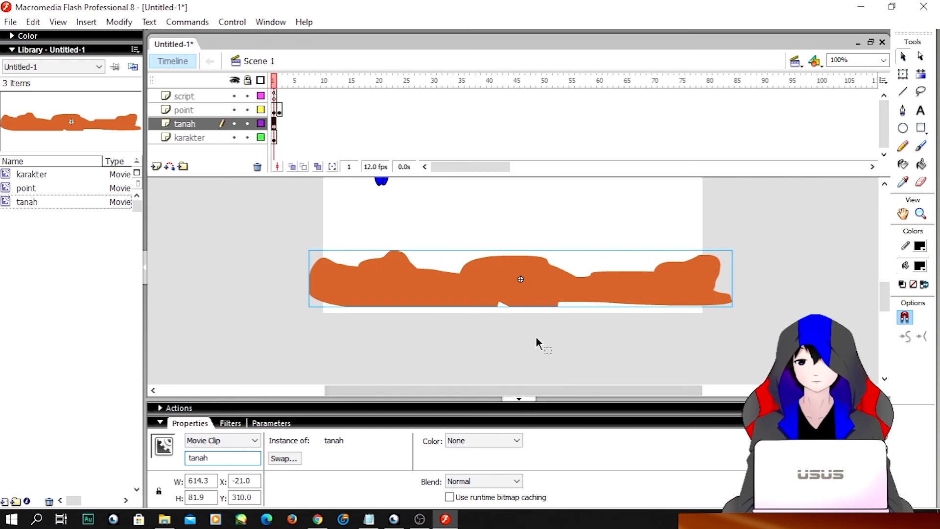
- Give the yellow oval movie clip the instance name point
scroll(538, 337, up, 5)
click(608, 278)
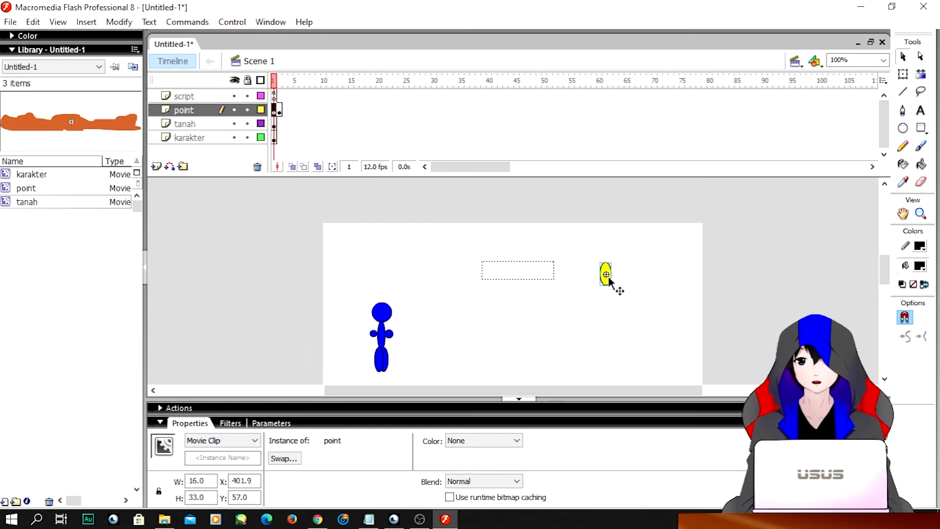
click(250, 458)
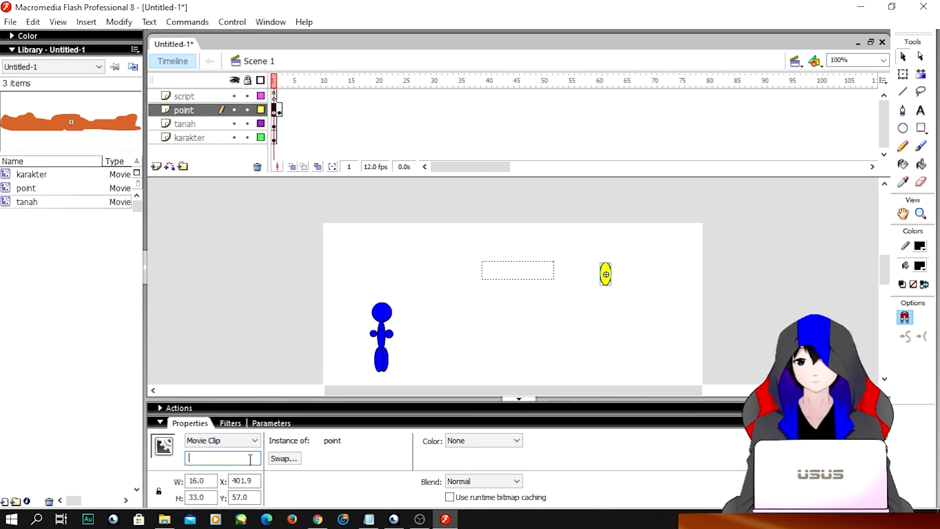
text(point)
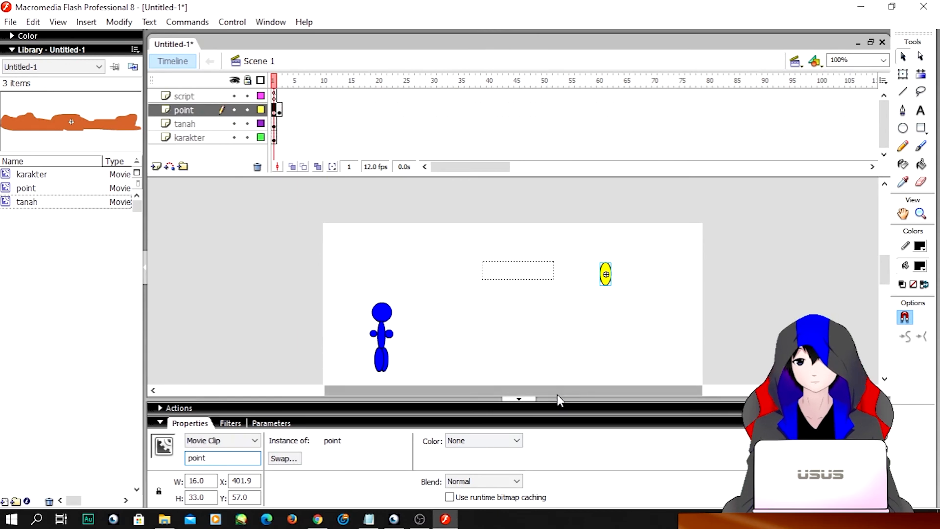
- Test the movie's character, ground and point interactions in two preview runs, closing the preview after each one
click(521, 398)
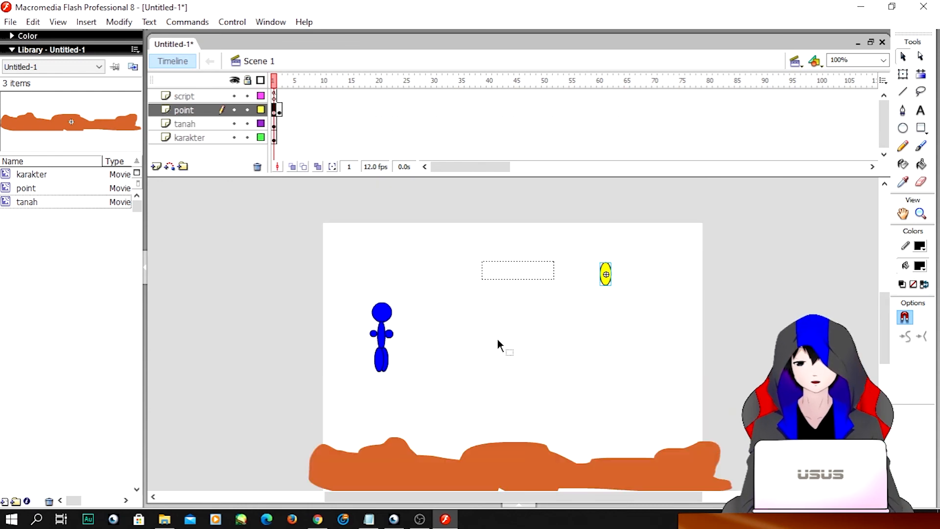
key(ctrl+Return)
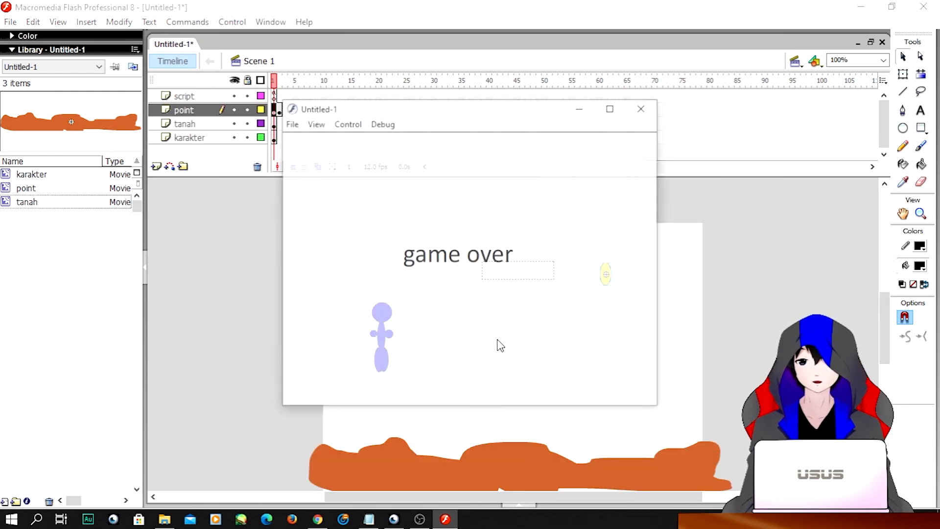
click(644, 106)
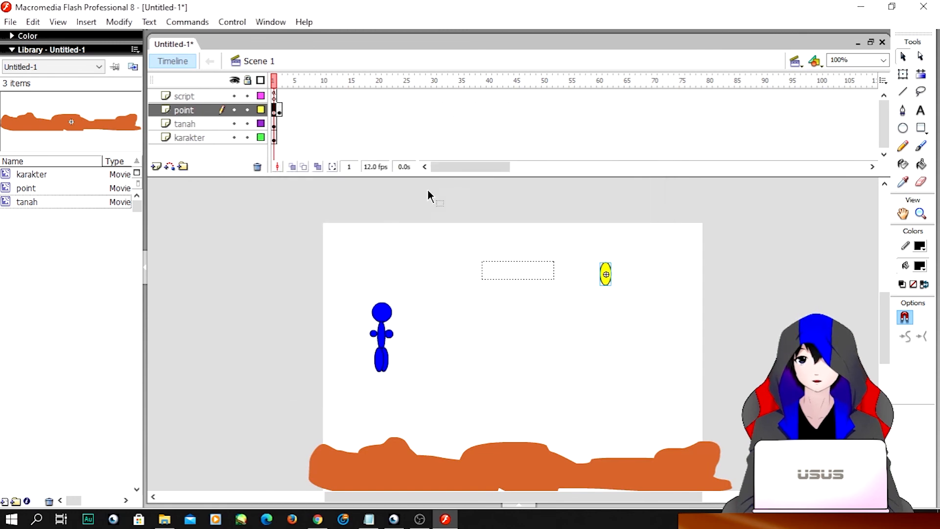
key(ctrl+Return)
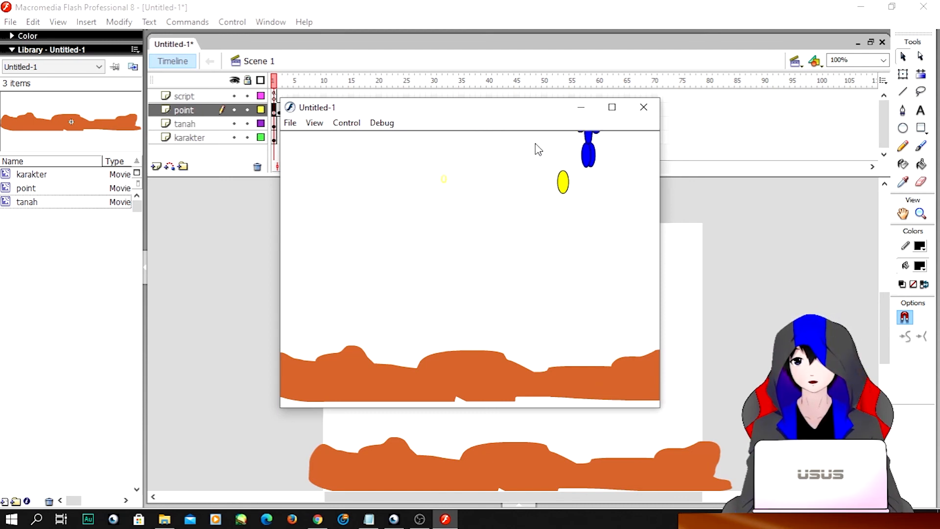
click(643, 107)
- Set the text color of the dynamic score field on the stage to black (#000000) and test the movie again
click(515, 272)
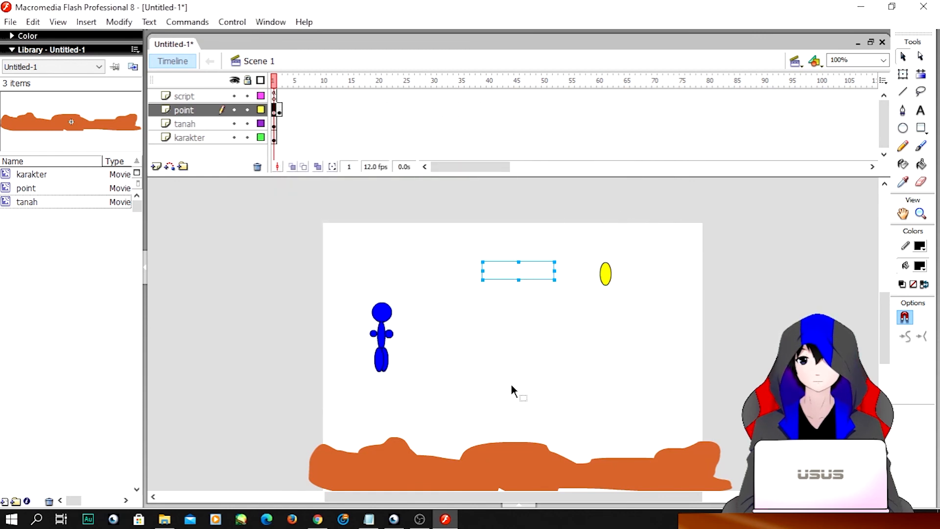
click(518, 505)
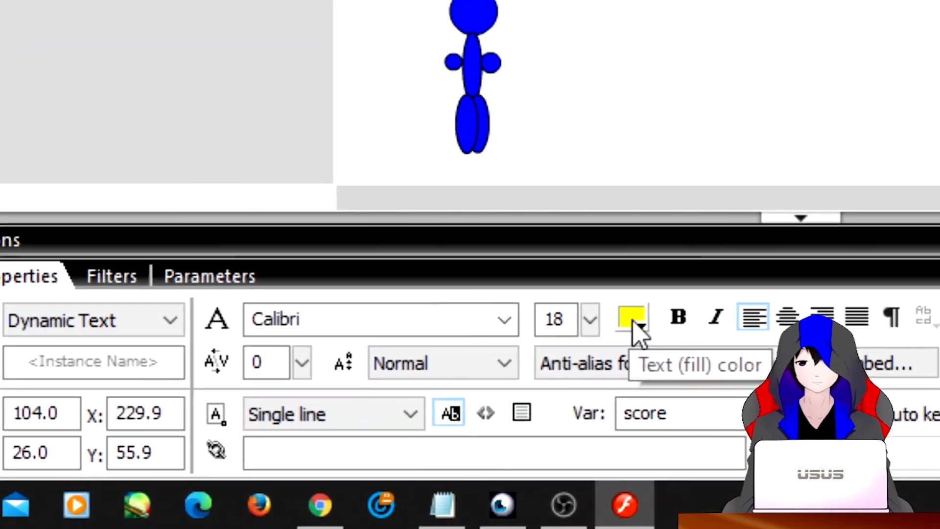
click(448, 442)
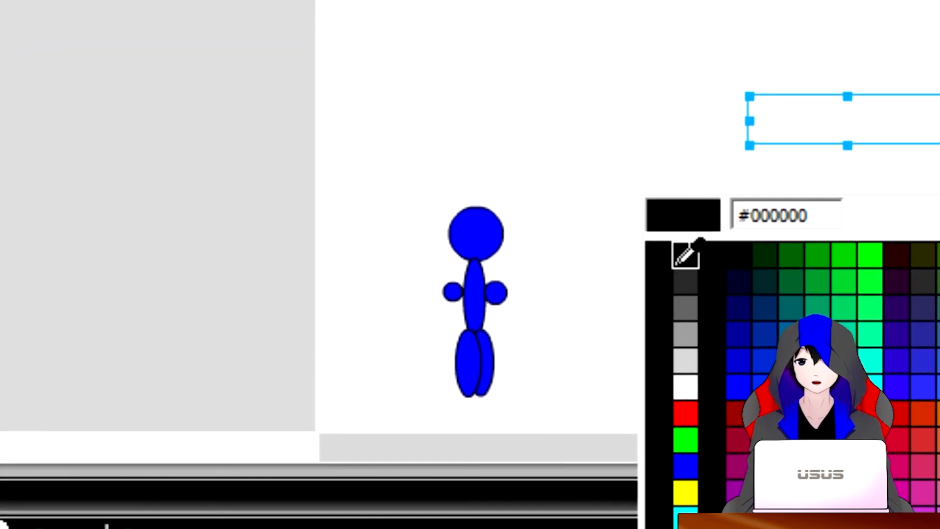
click(686, 120)
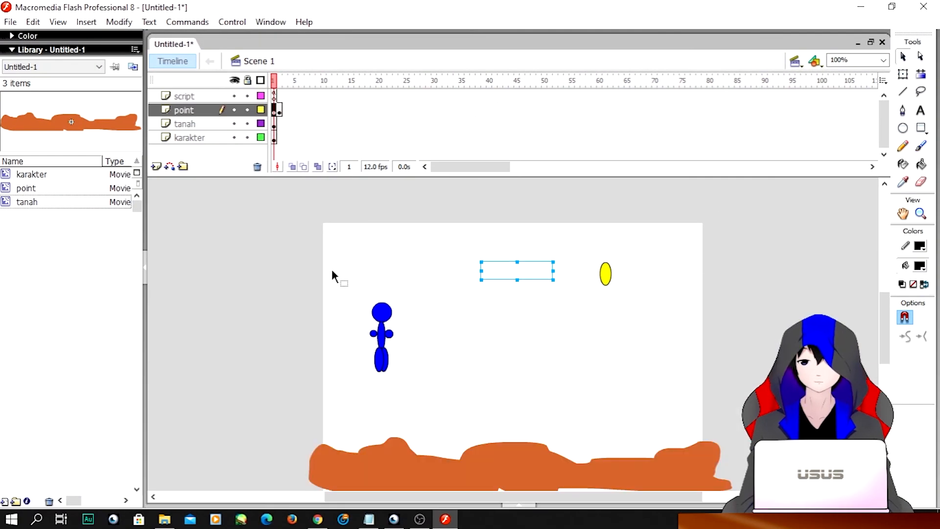
key(ctrl+Return)
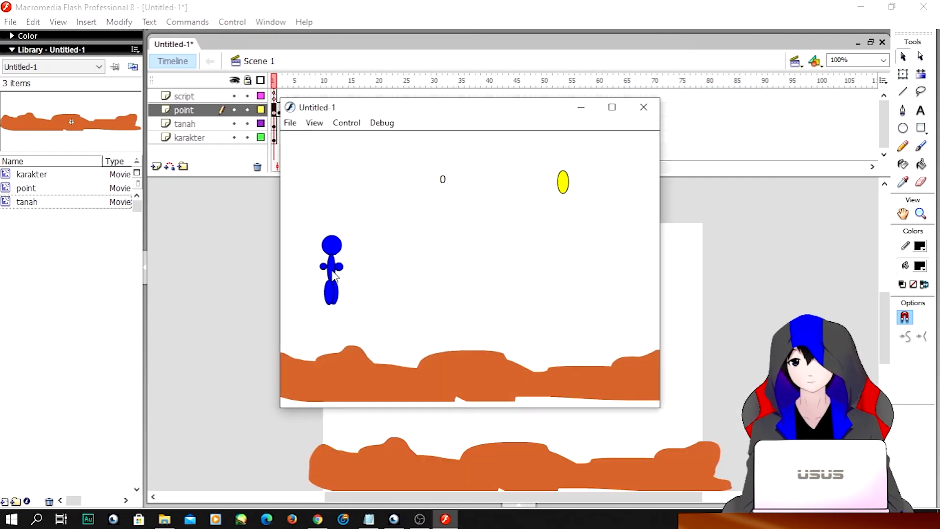